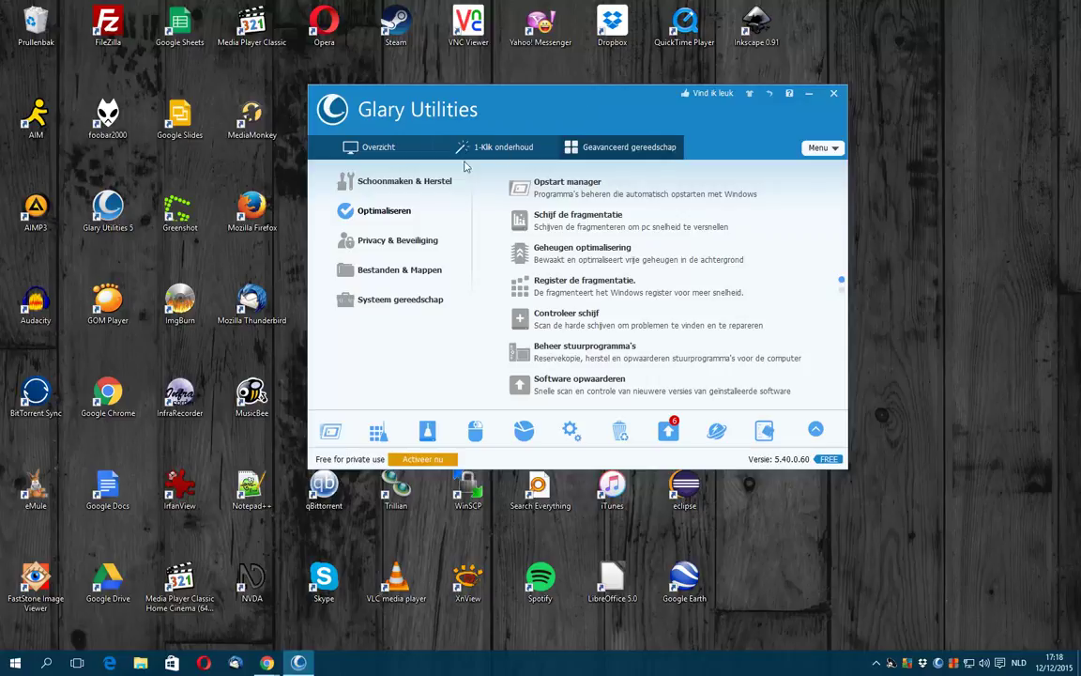
# - Try to enable automatic maintenance, privacy trace wiping at Windows shutdown, and deep cleaning and repair in the overview
pyautogui.click(379, 152)
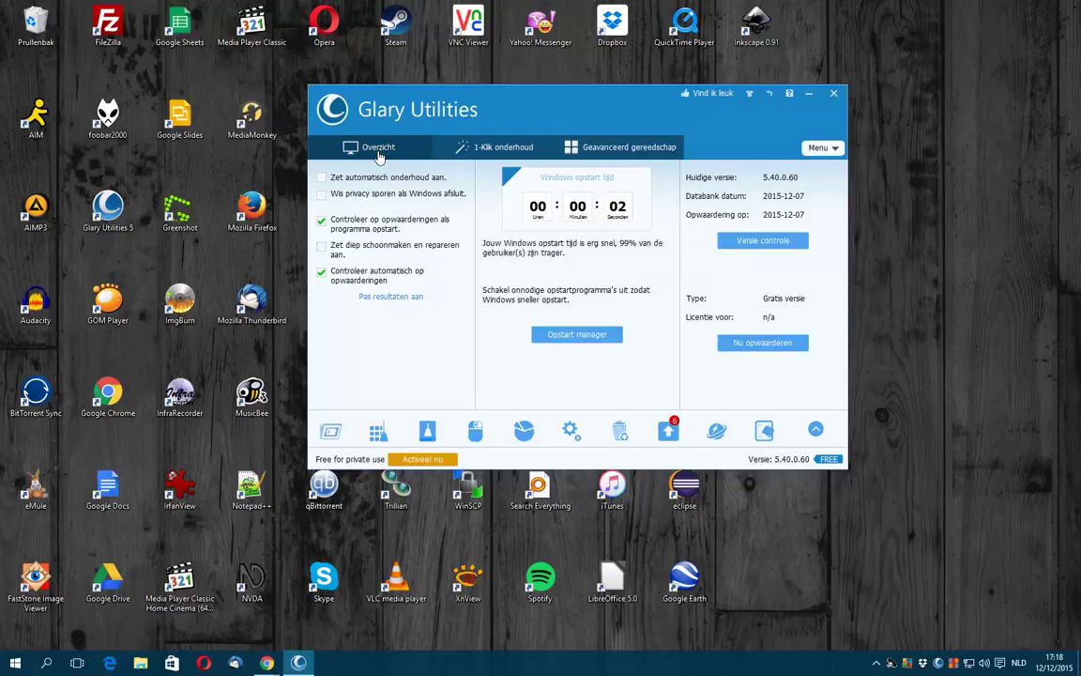
pyautogui.click(322, 178)
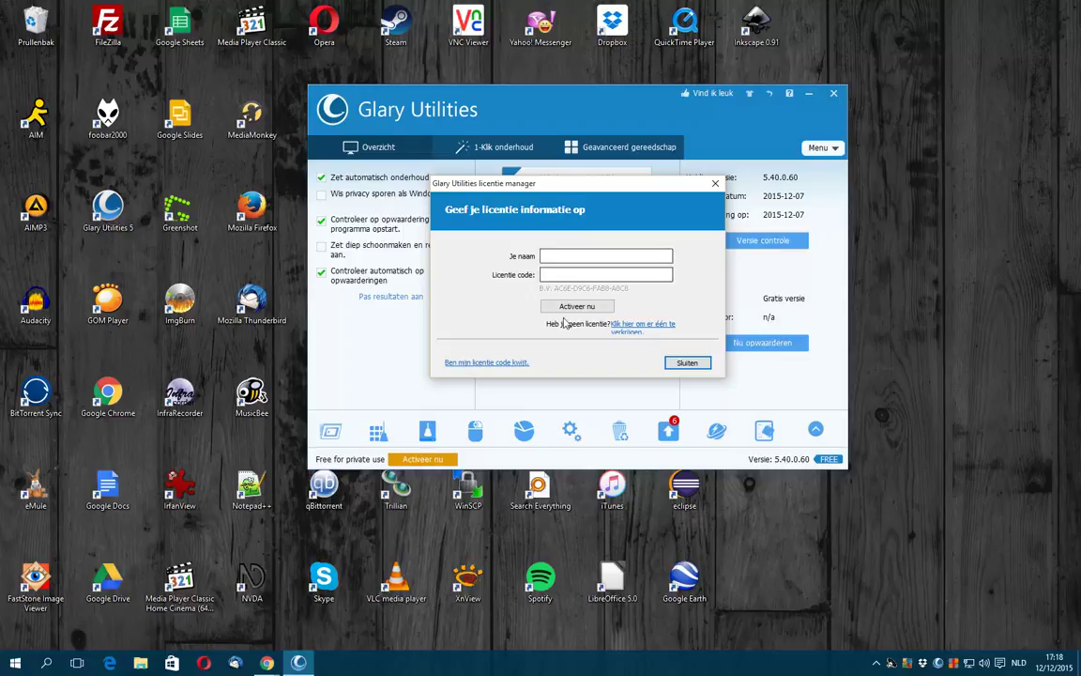
pyautogui.click(686, 363)
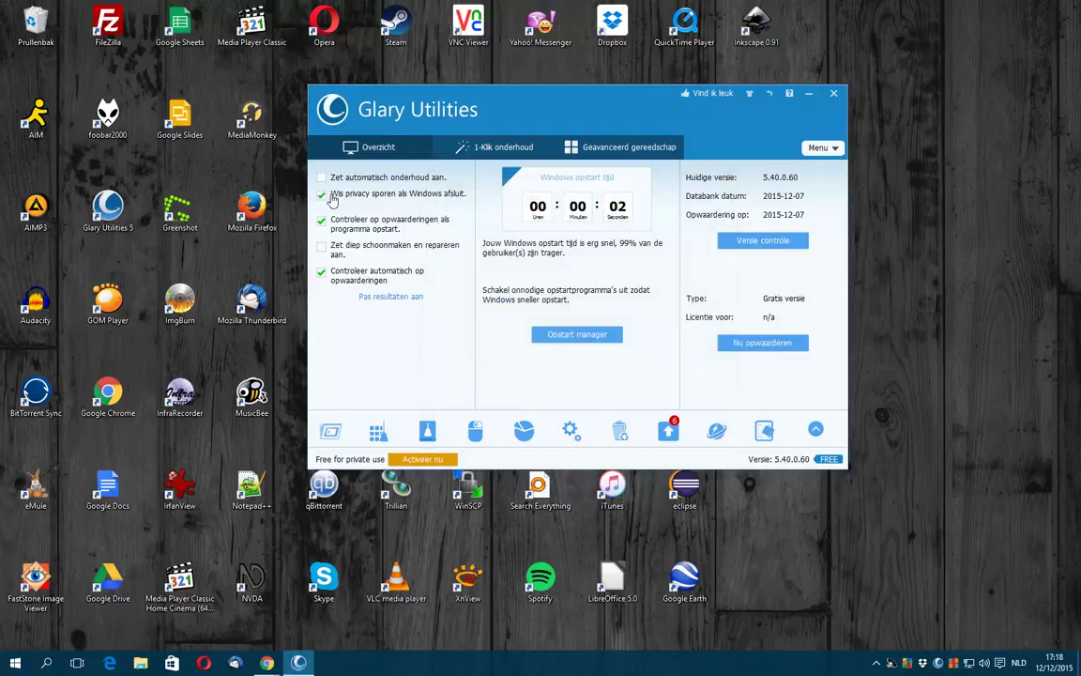
pyautogui.click(684, 362)
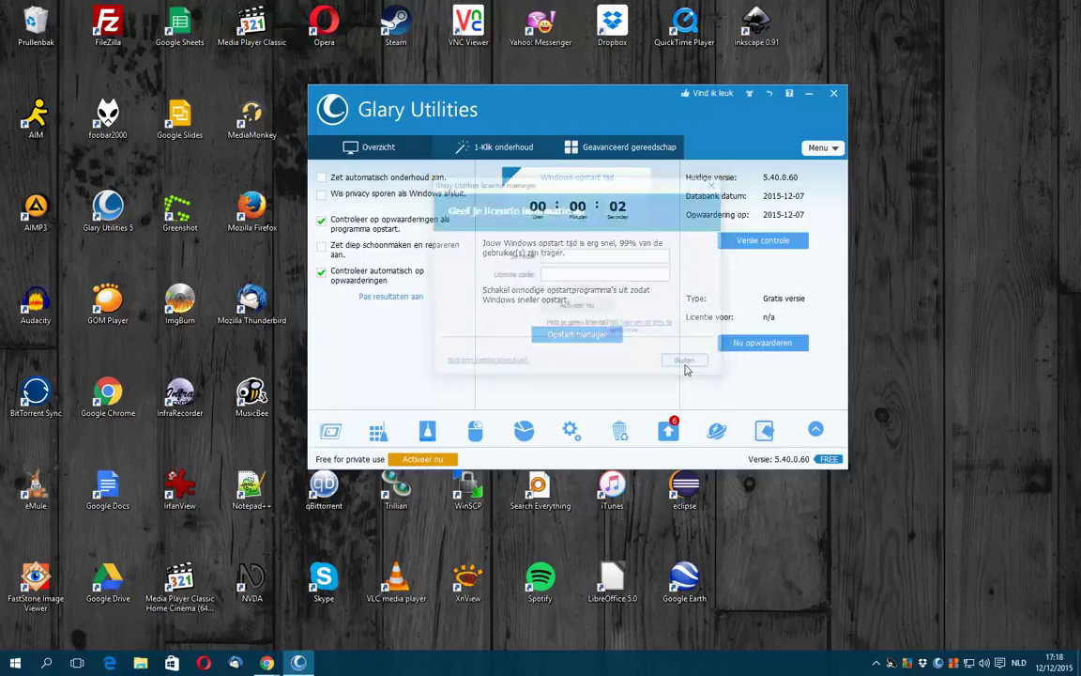
pyautogui.click(356, 242)
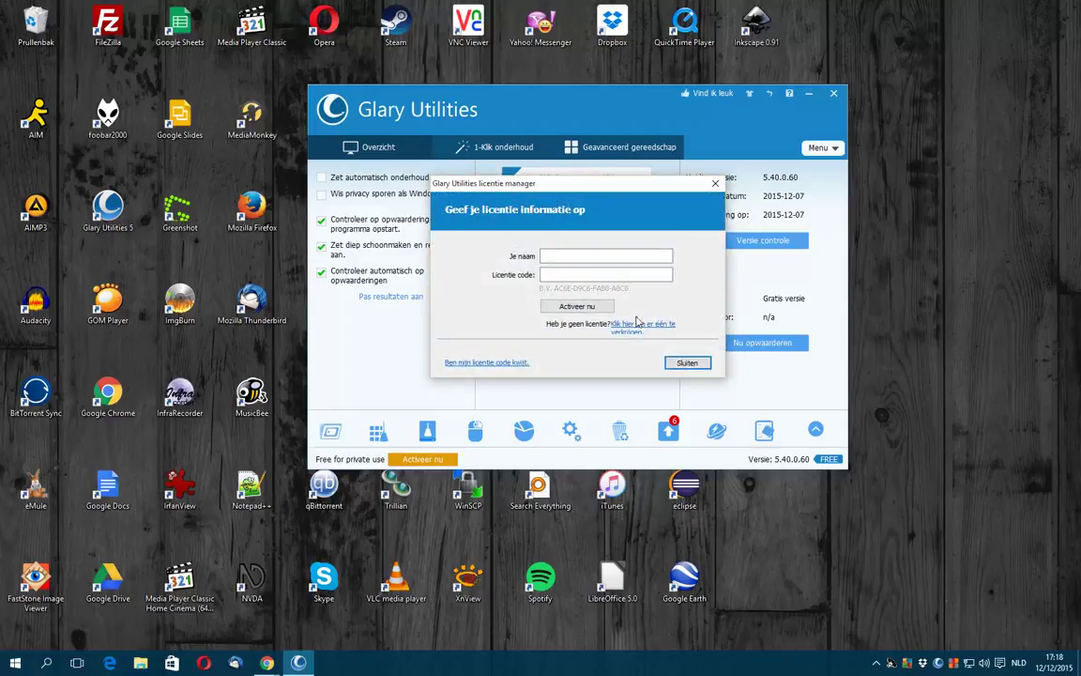
pyautogui.click(686, 363)
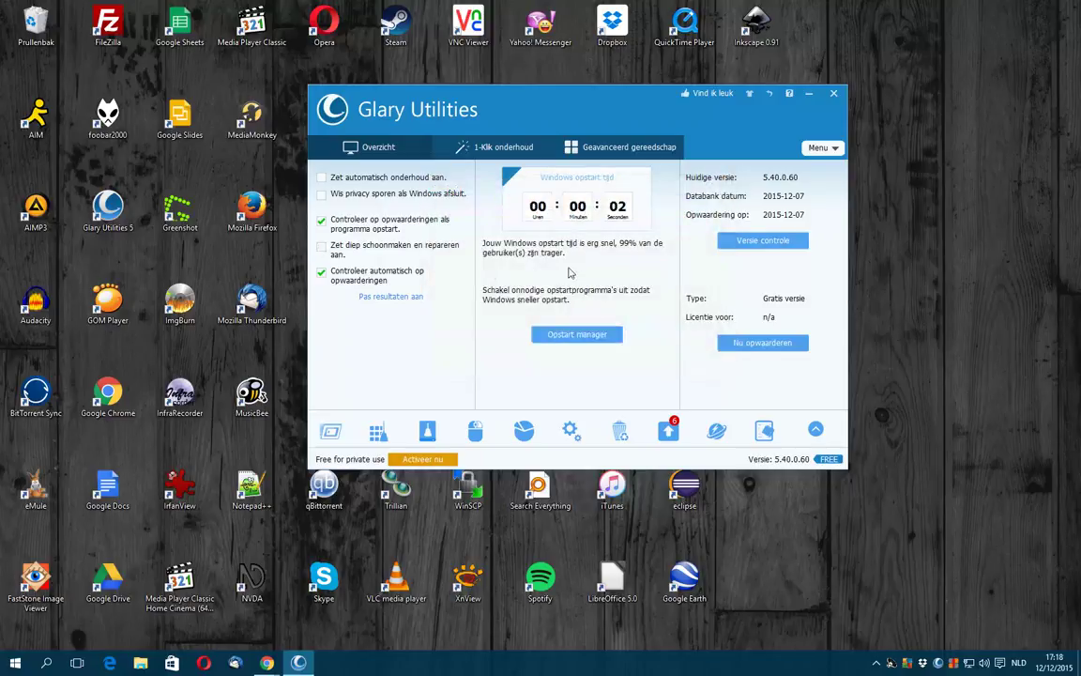
# - Open the startup manager, enlarge its window, and widen the load time and status columns
pyautogui.click(577, 335)
pyautogui.moveTo(527, 150); pyautogui.dragTo(475, 39)
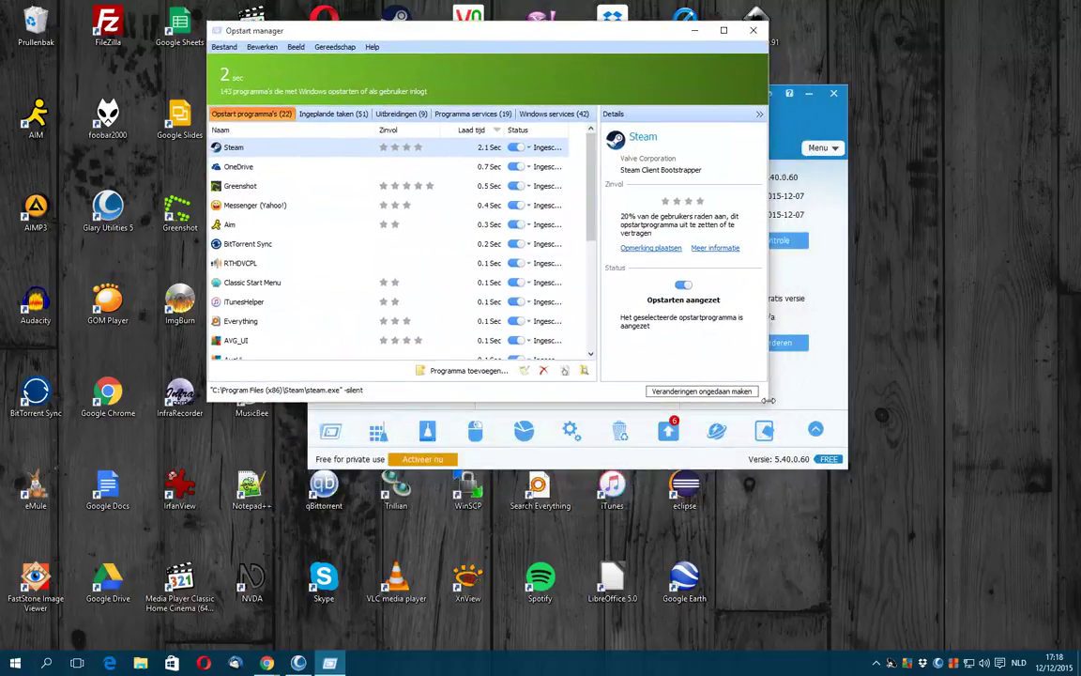
pyautogui.moveTo(768, 404); pyautogui.dragTo(947, 546)
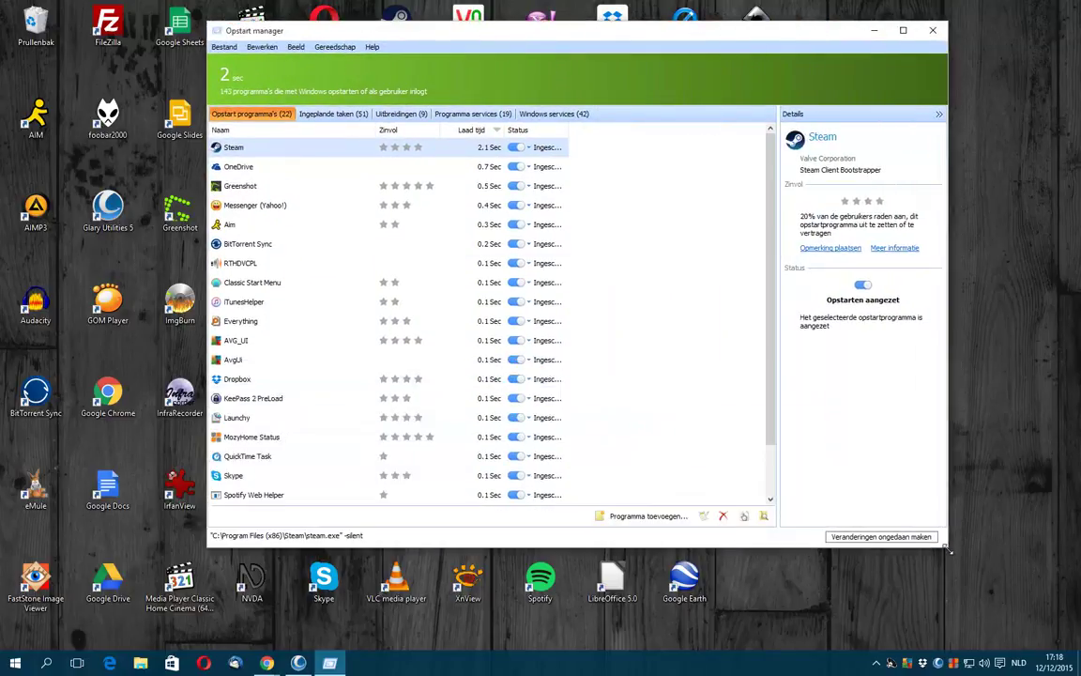
pyautogui.moveTo(566, 129); pyautogui.dragTo(719, 131)
pyautogui.moveTo(445, 131); pyautogui.dragTo(490, 132)
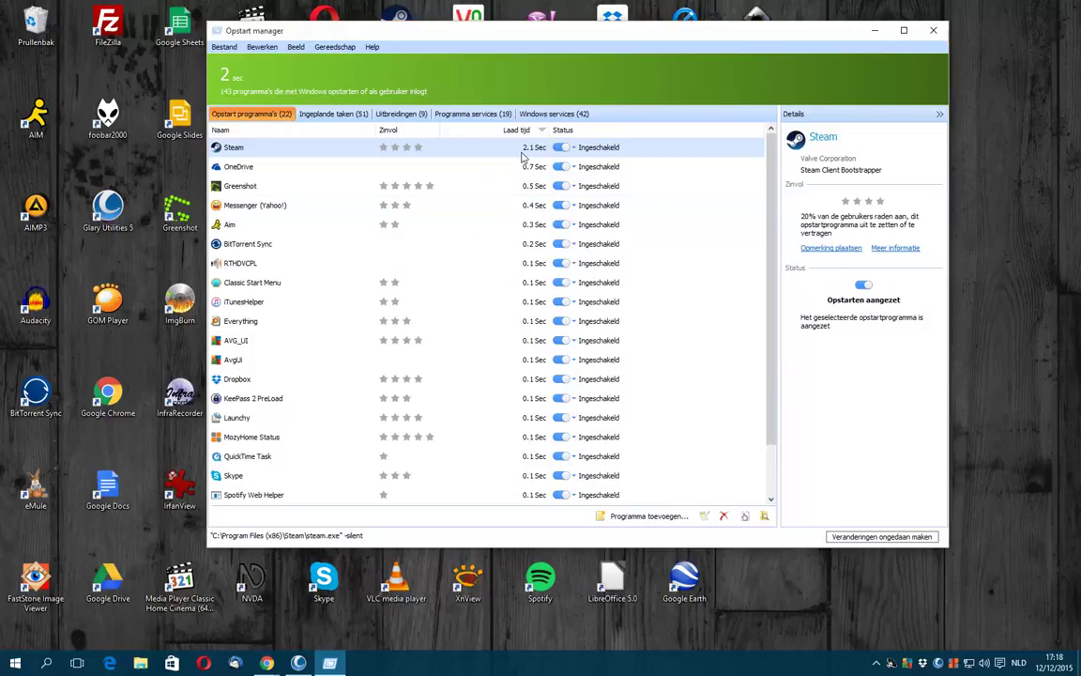
# - Disable Steam, Greenshot, Messenger (Yahoo!), Aim and BitTorrent Sync at startup, leaving RTHDVCPL enabled
pyautogui.click(560, 149)
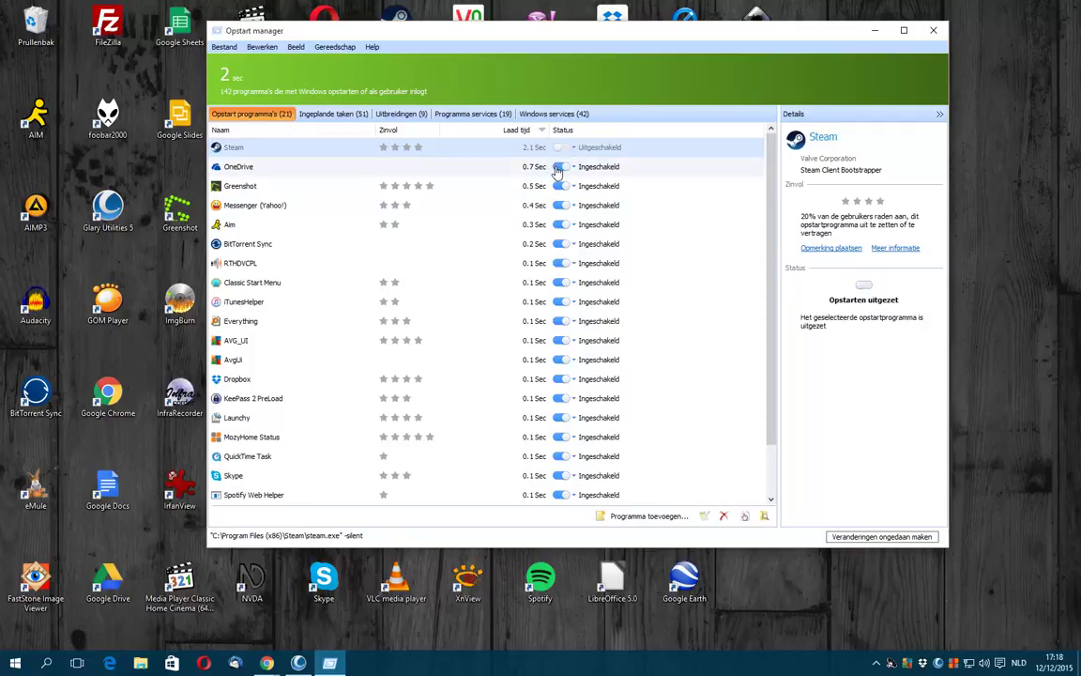
pyautogui.click(557, 188)
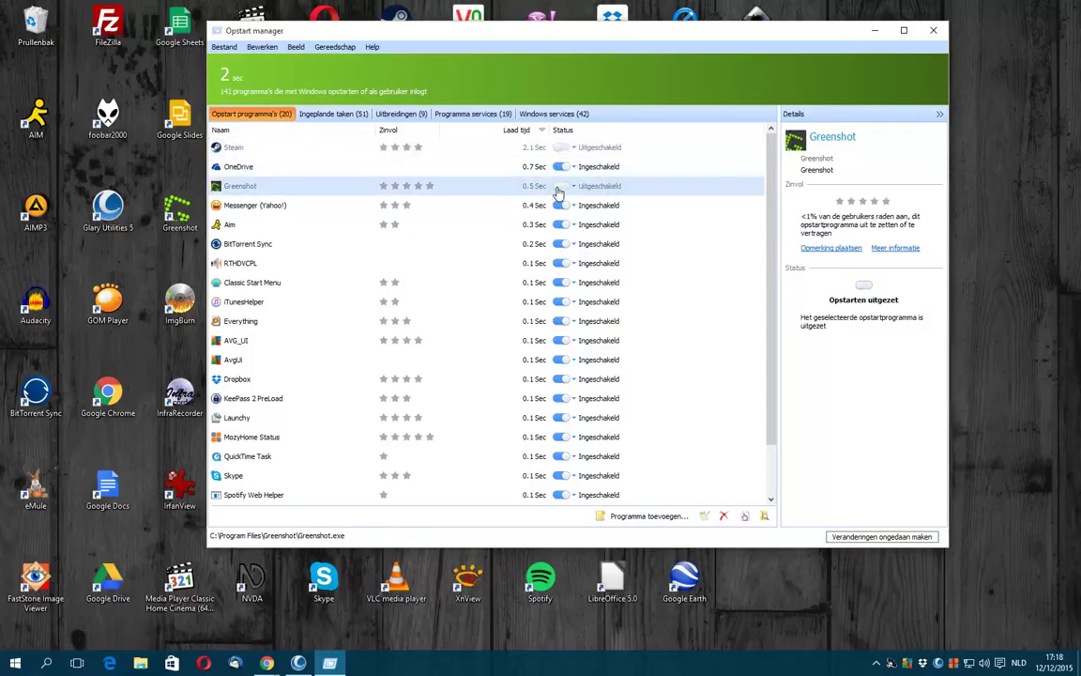
pyautogui.click(558, 205)
pyautogui.click(559, 227)
pyautogui.click(560, 245)
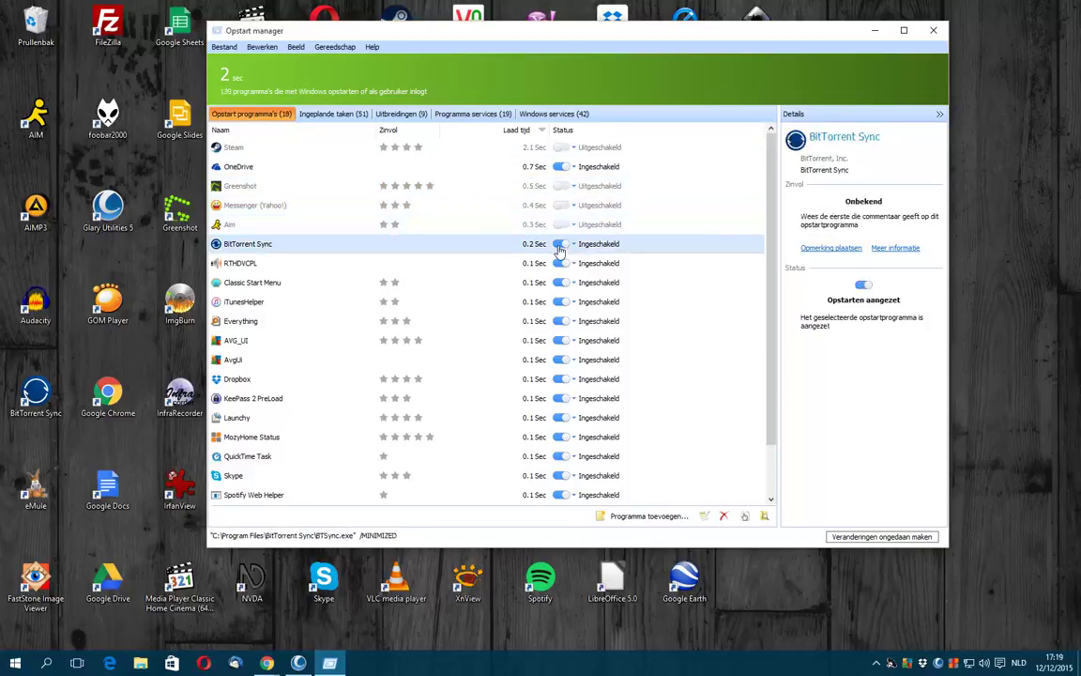
pyautogui.click(559, 264)
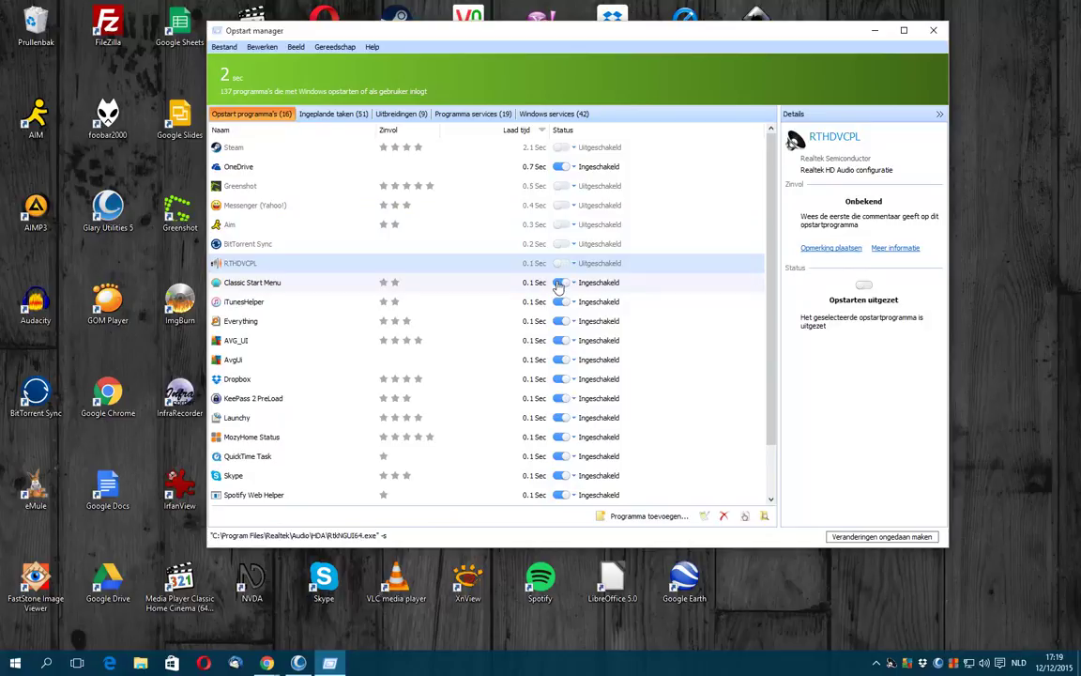
pyautogui.click(563, 265)
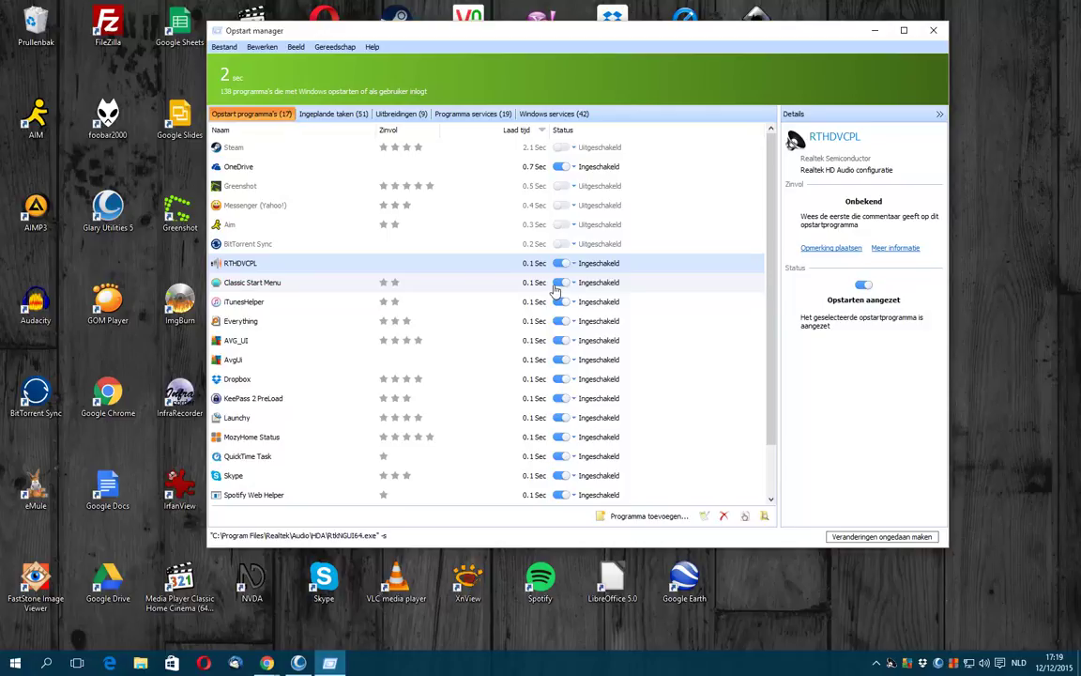
# - Disable Classic Start Menu, iTunesHelper, Everything, KeePass 2 PreLoad, Launchy, MozyHome Status and QuickTime Task at startup
pyautogui.click(558, 283)
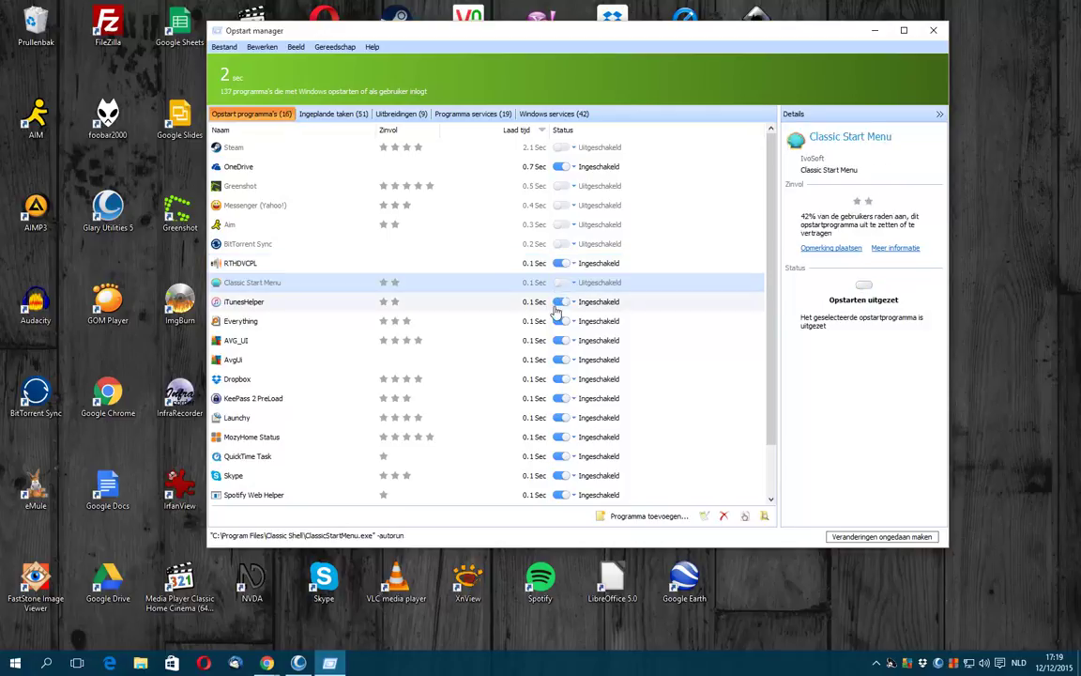
pyautogui.click(560, 302)
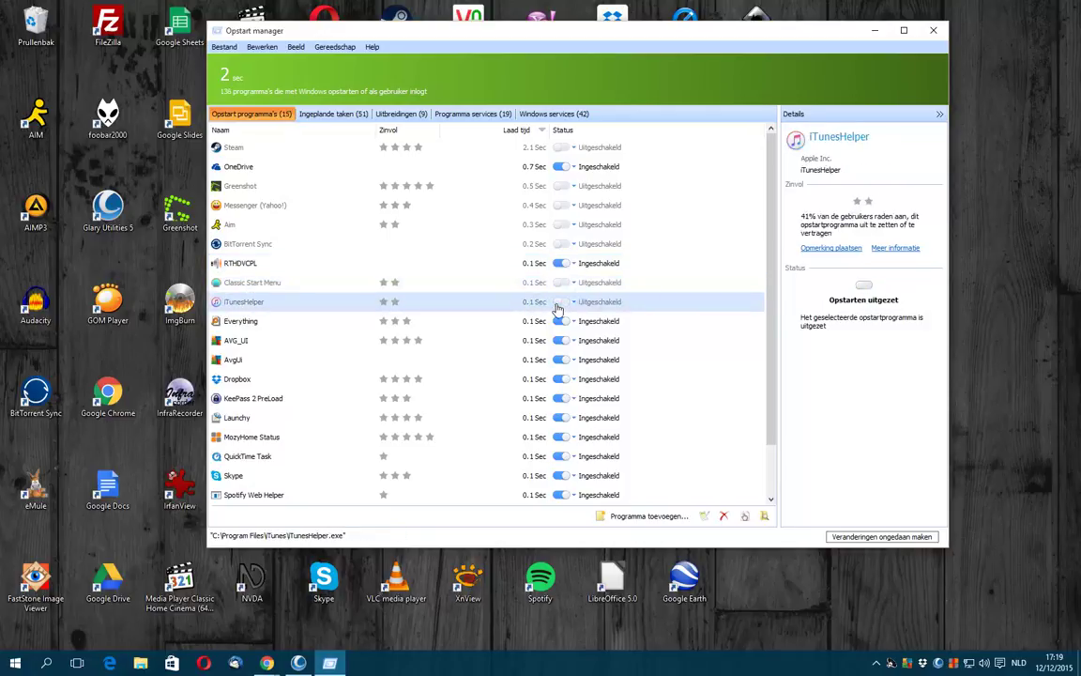
pyautogui.click(560, 322)
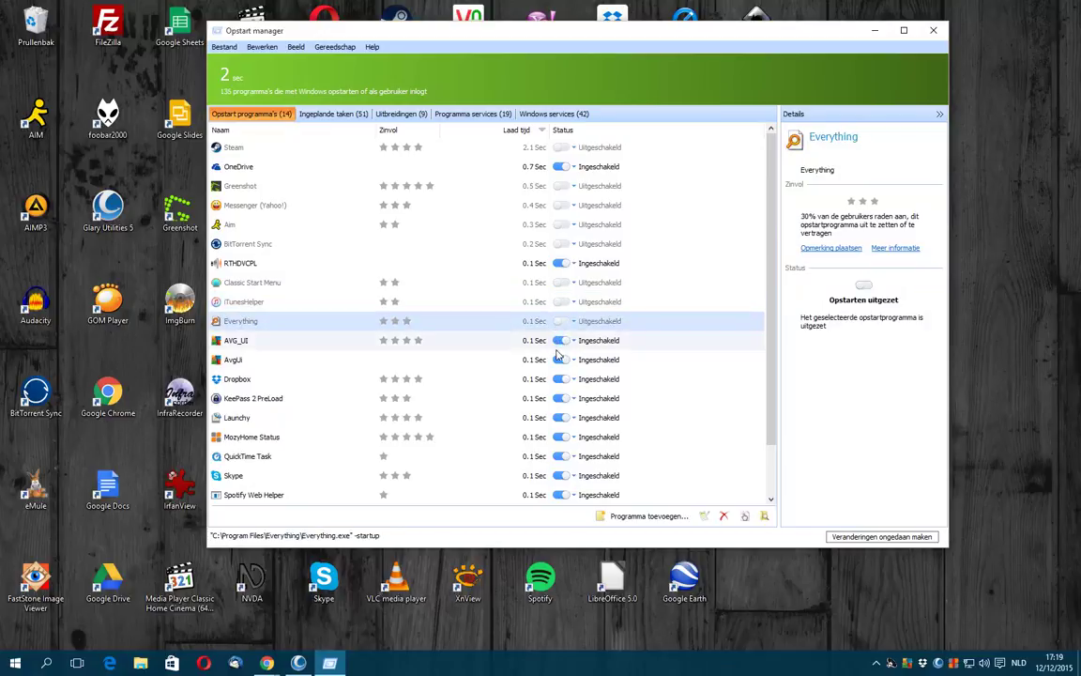
pyautogui.click(560, 398)
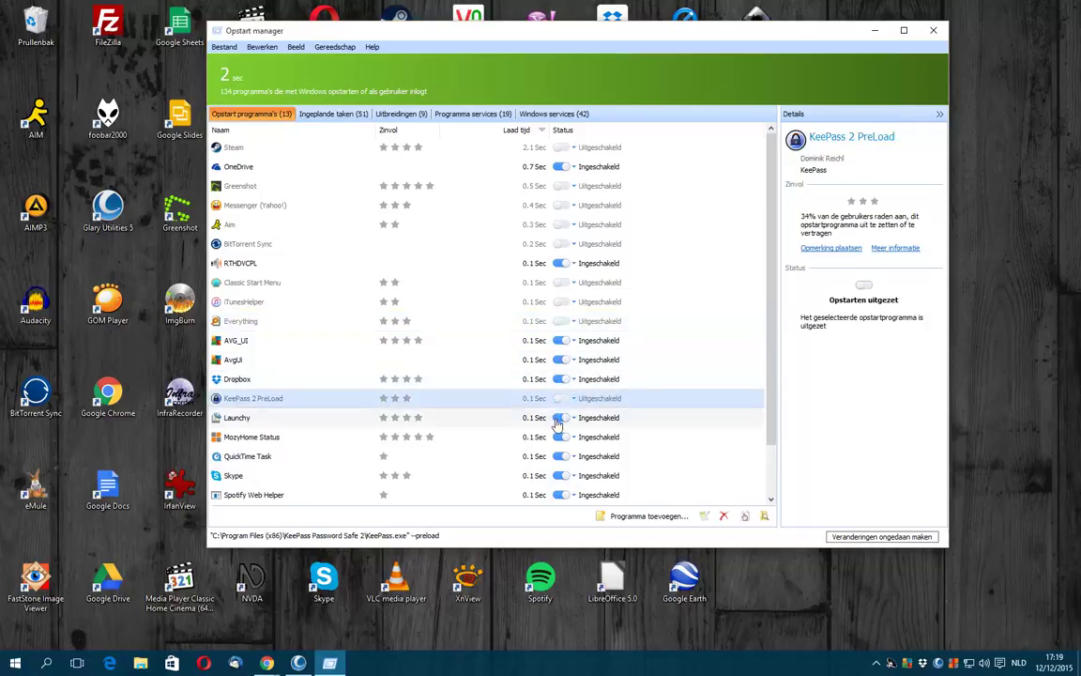
pyautogui.click(559, 418)
pyautogui.click(559, 438)
pyautogui.click(559, 457)
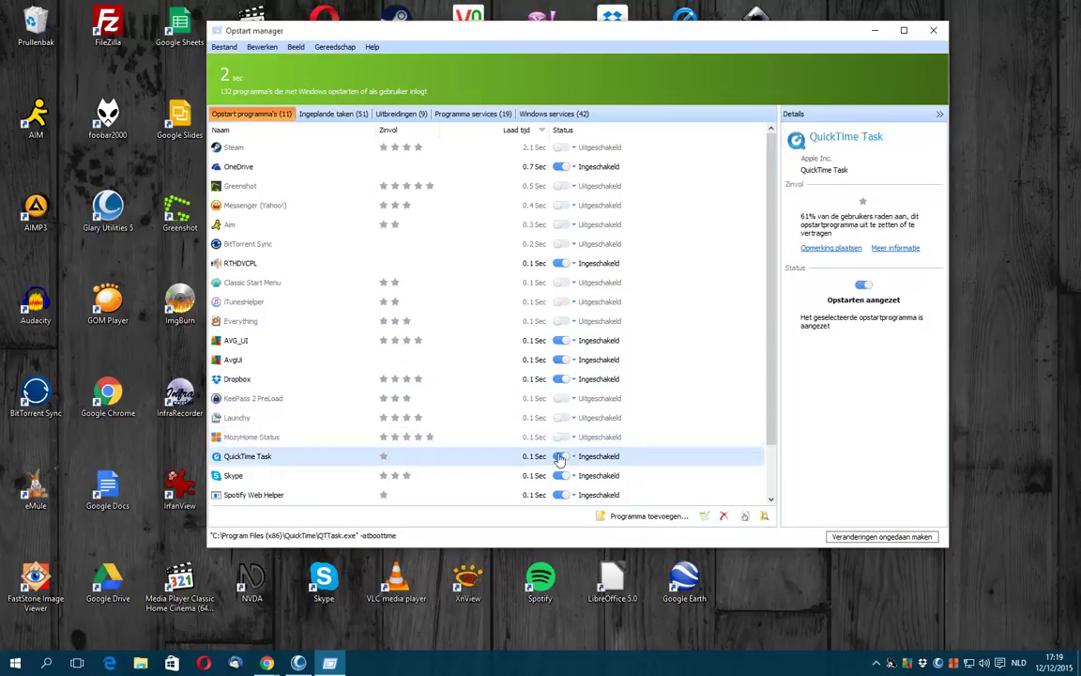
# - Disable Skype, Spotify Web Helper, SugarSync, SunJavaUpdateSched and Trillian at startup
pyautogui.click(559, 476)
pyautogui.scroll(-1, 507, 444)
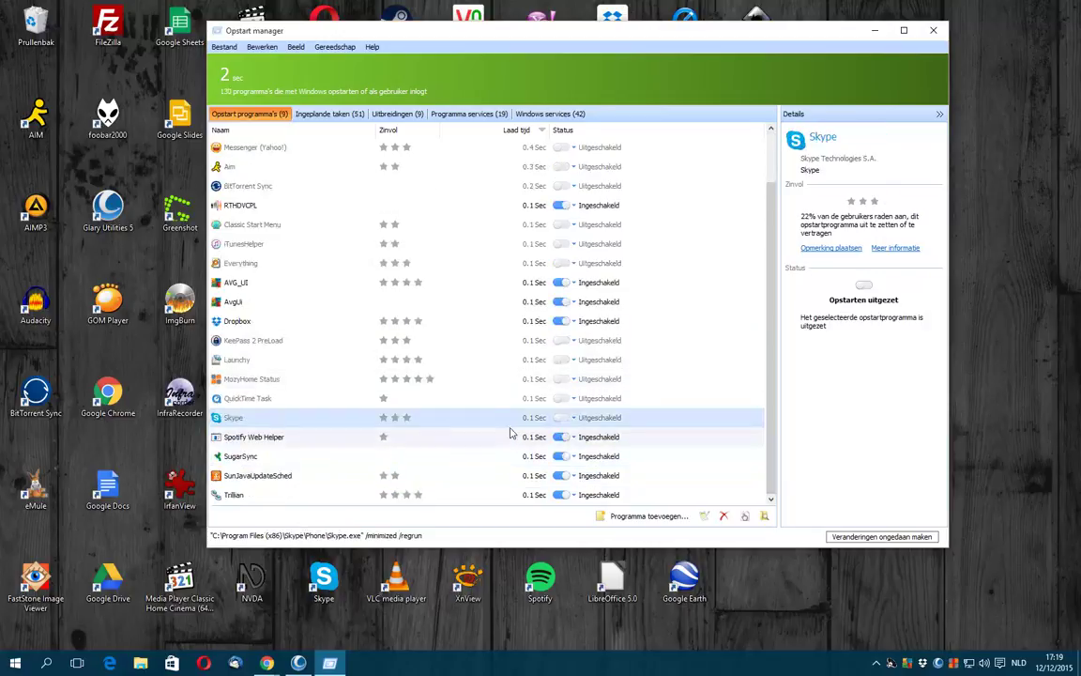
pyautogui.click(561, 419)
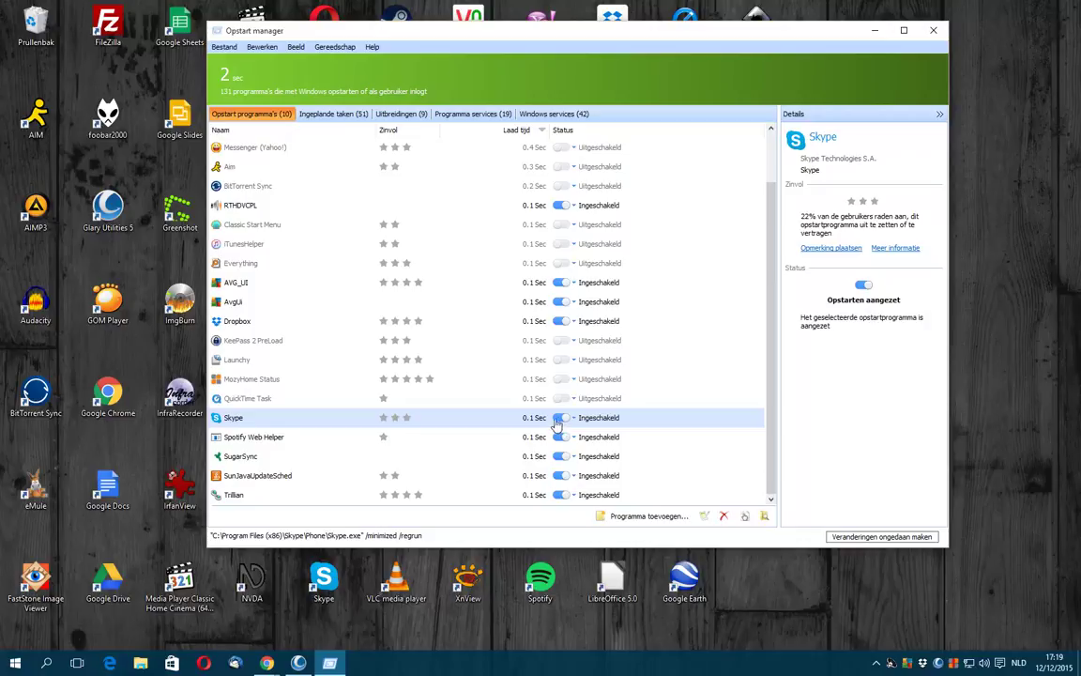
pyautogui.click(558, 420)
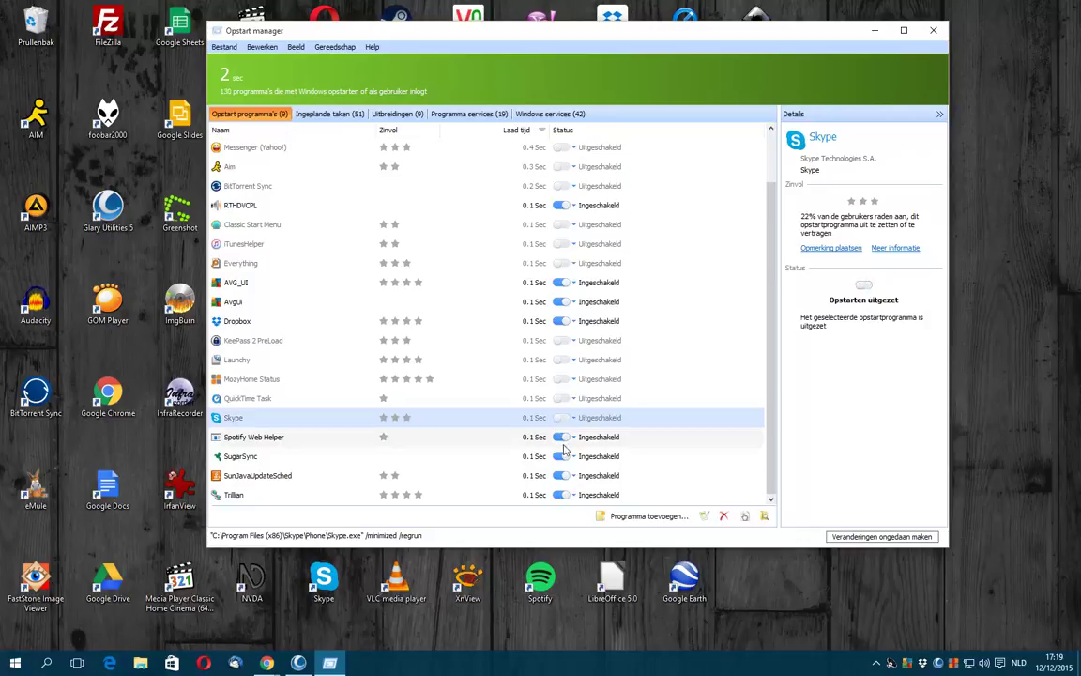
pyautogui.click(558, 439)
pyautogui.click(558, 456)
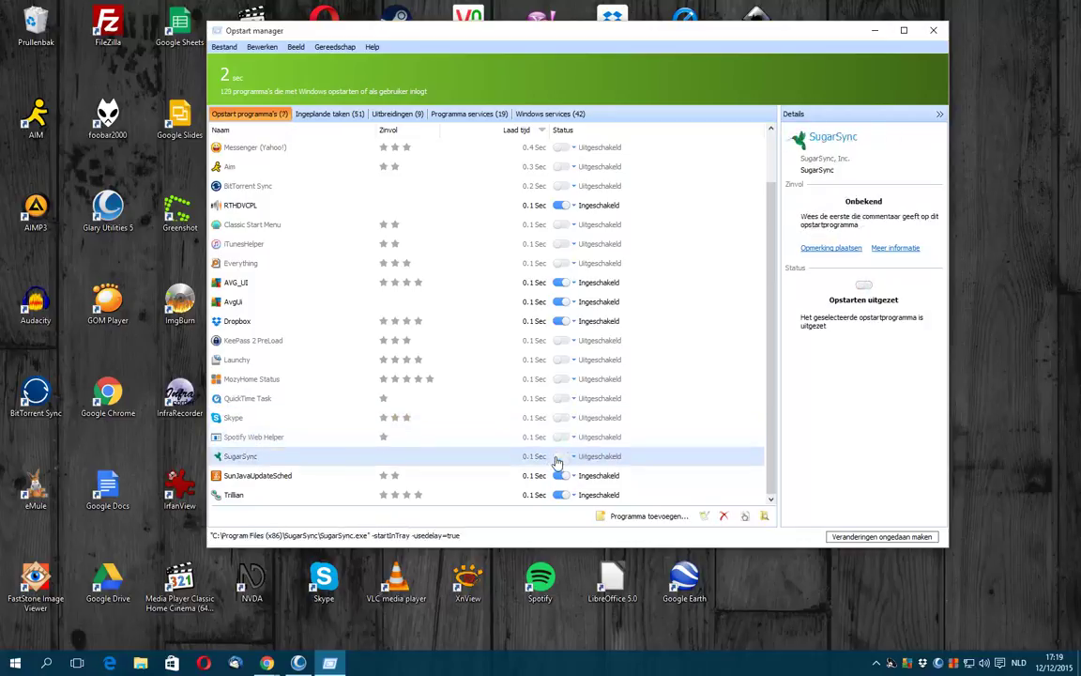
pyautogui.click(558, 476)
pyautogui.click(558, 494)
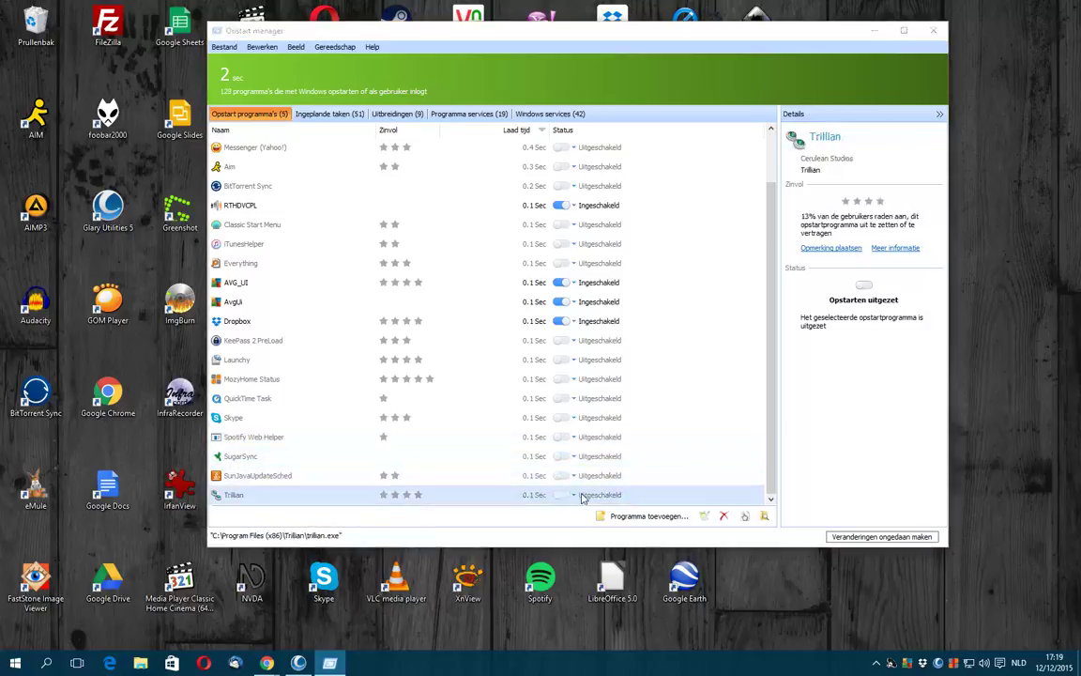
# - Look over the startup programs, the scheduled tasks and the extensions, and follow the software update notification
pyautogui.scroll(1, 766, 401)
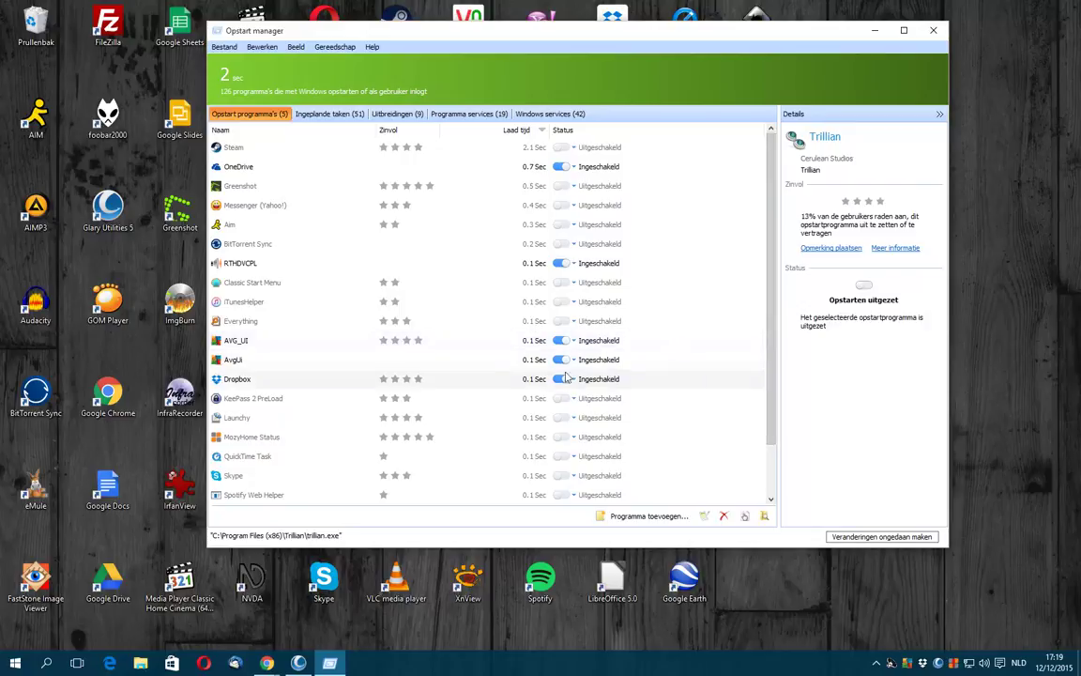
pyautogui.scroll(-1, 476, 398)
pyautogui.scroll(1, 477, 397)
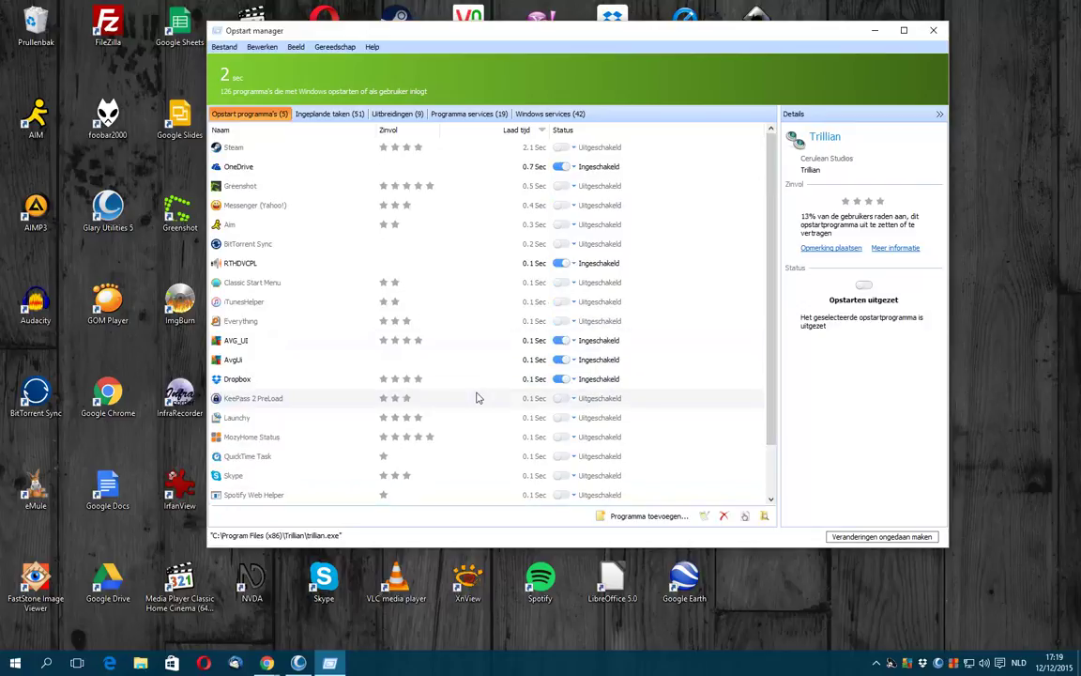
pyautogui.scroll(-1, 477, 397)
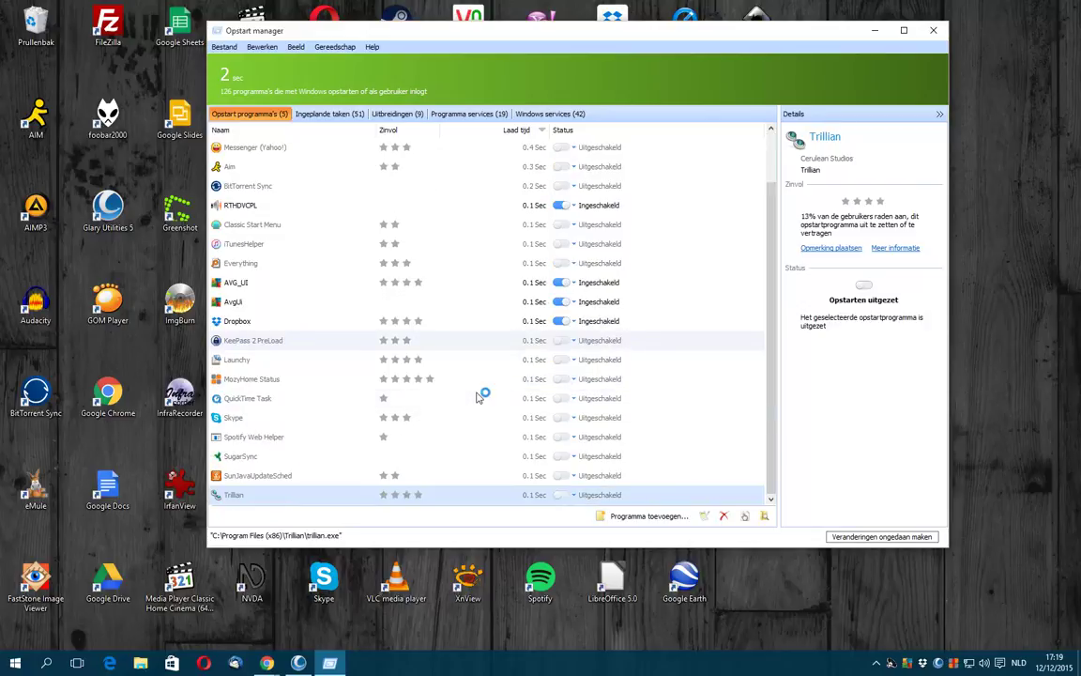
pyautogui.click(336, 114)
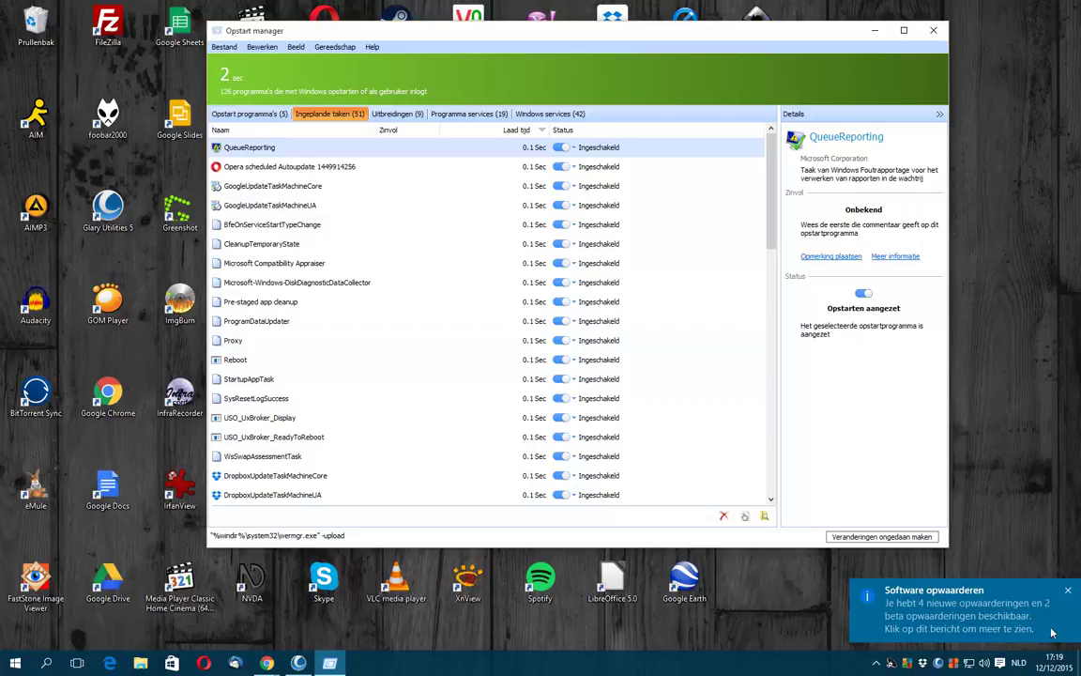
pyautogui.click(980, 624)
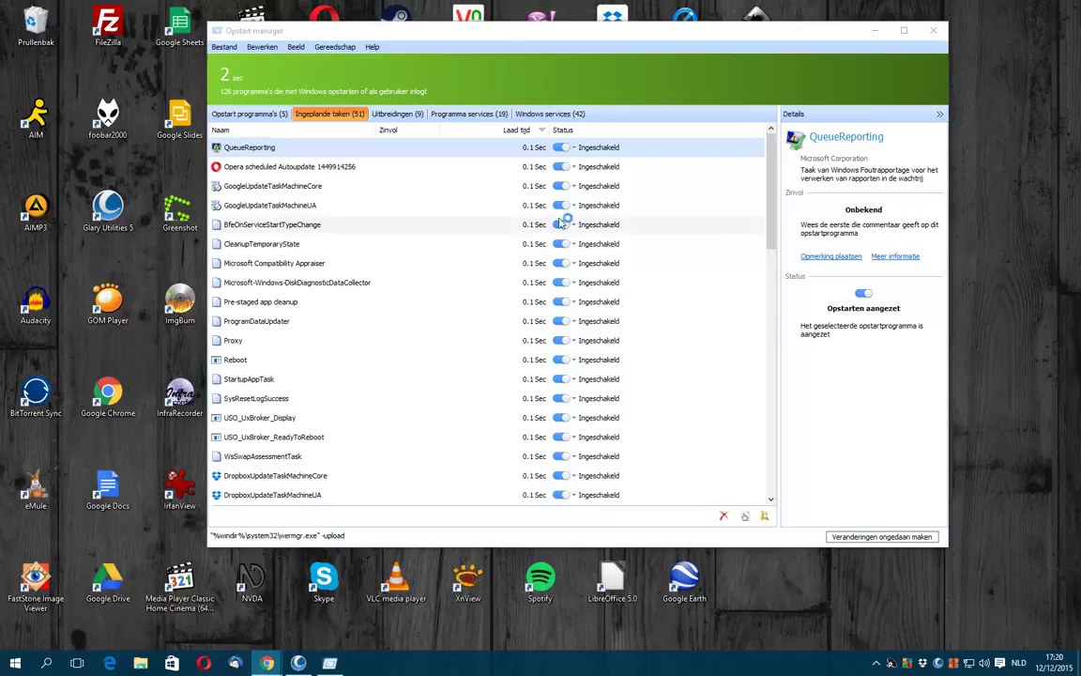
pyautogui.click(395, 116)
# - Disable the MozyHome back-updienst and TeamViewer 11 program services at startup
pyautogui.click(463, 115)
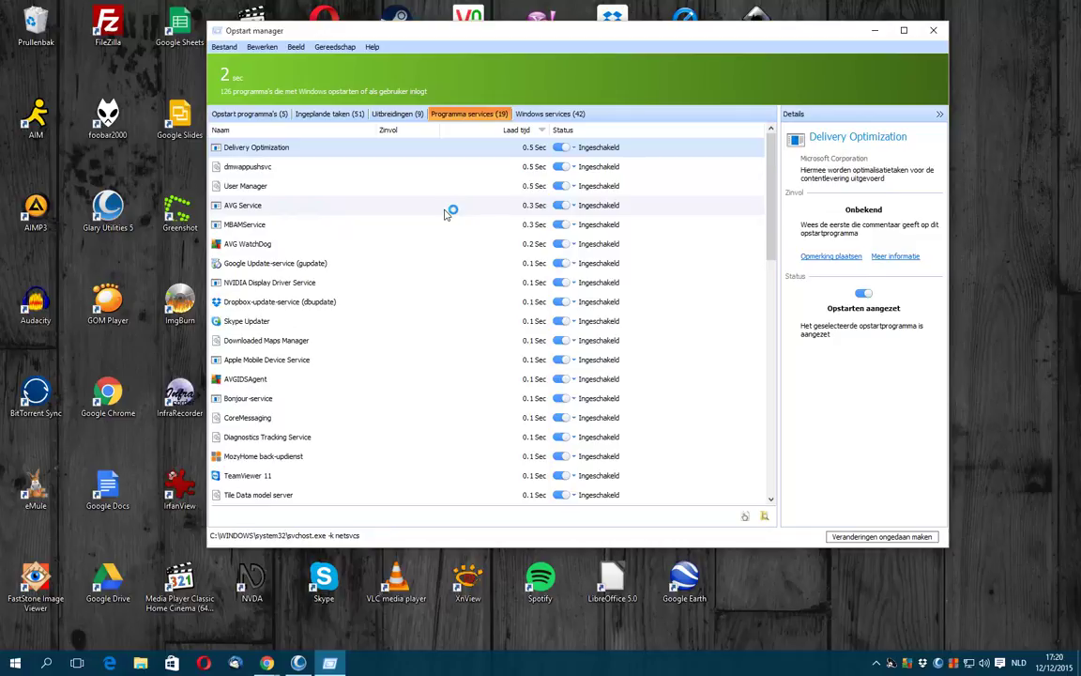
pyautogui.scroll(-6, 445, 214)
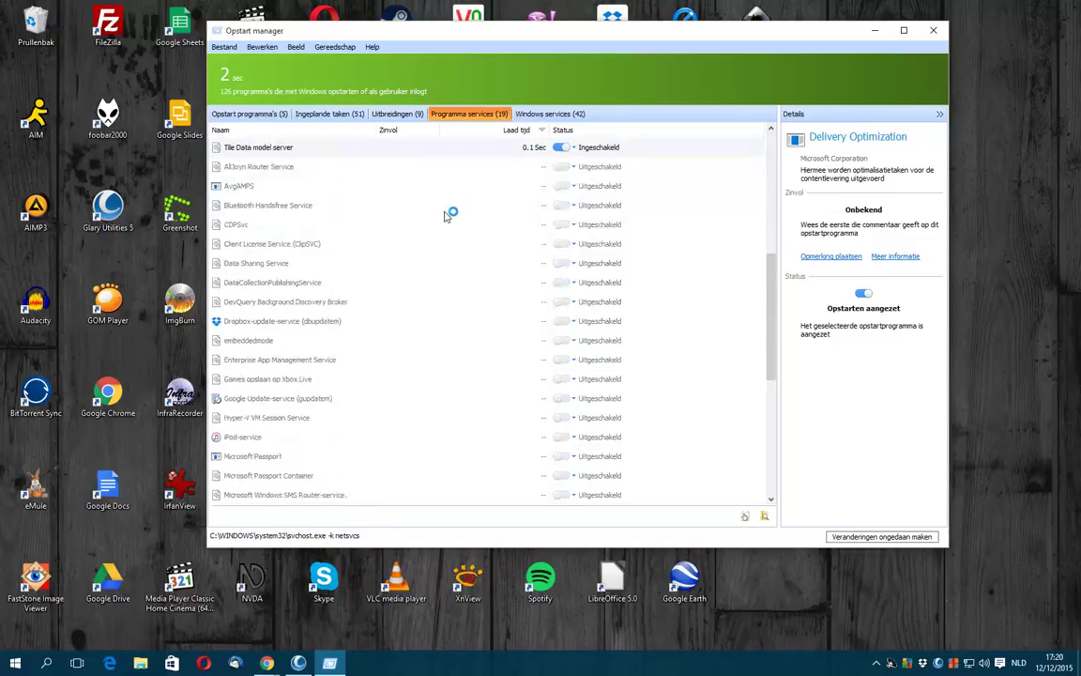
pyautogui.scroll(2, 445, 214)
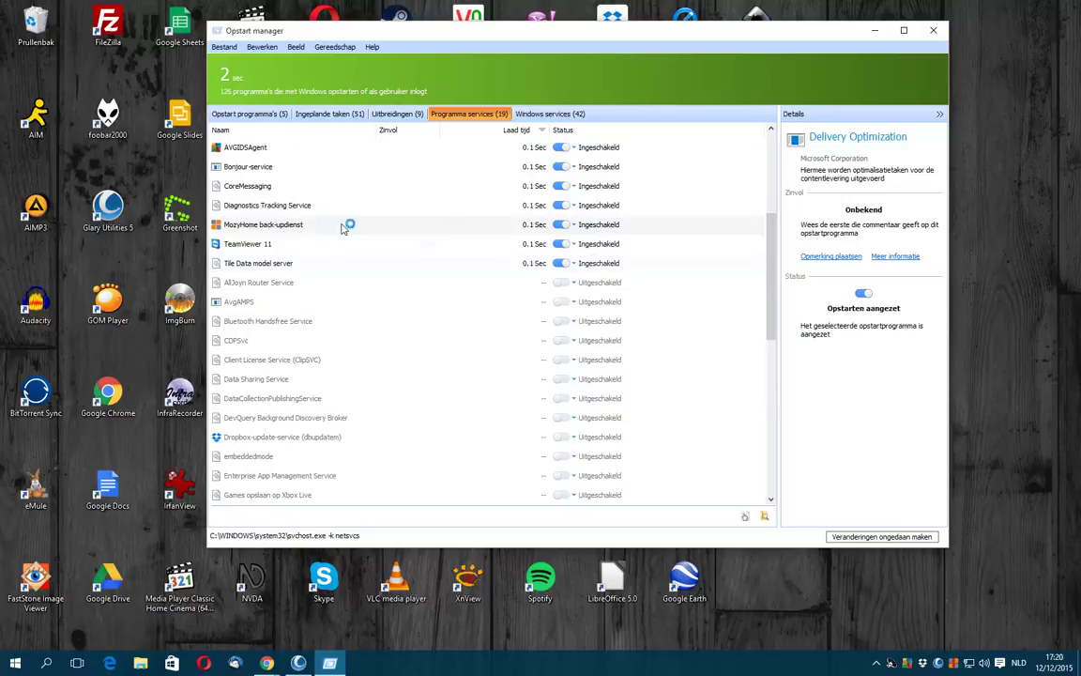
pyautogui.click(559, 227)
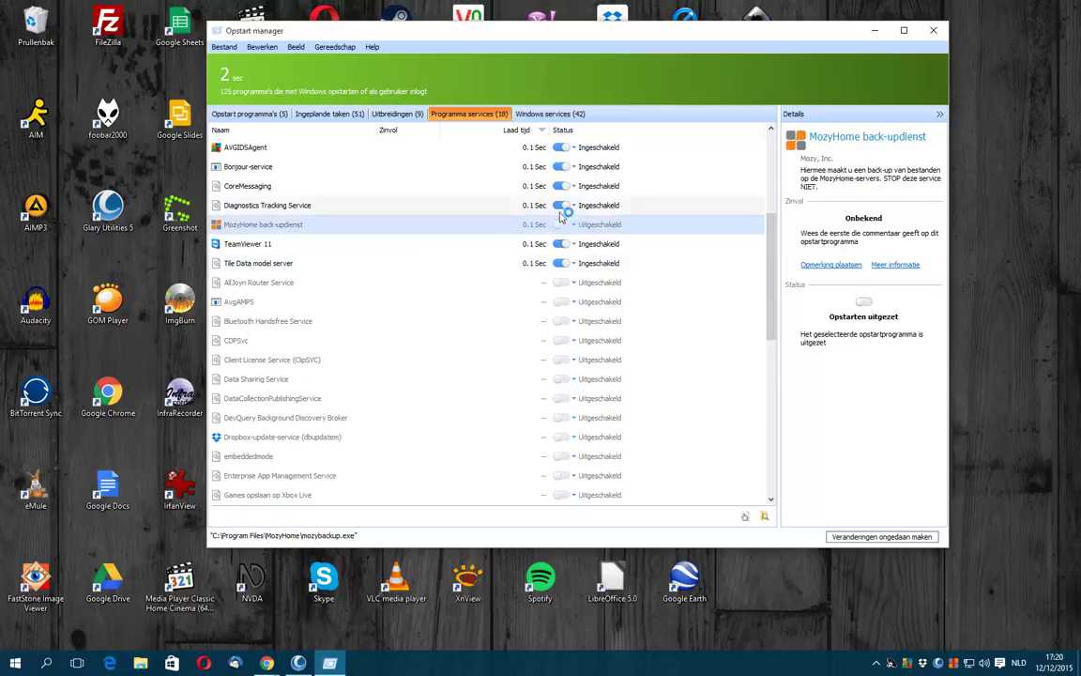
pyautogui.click(560, 246)
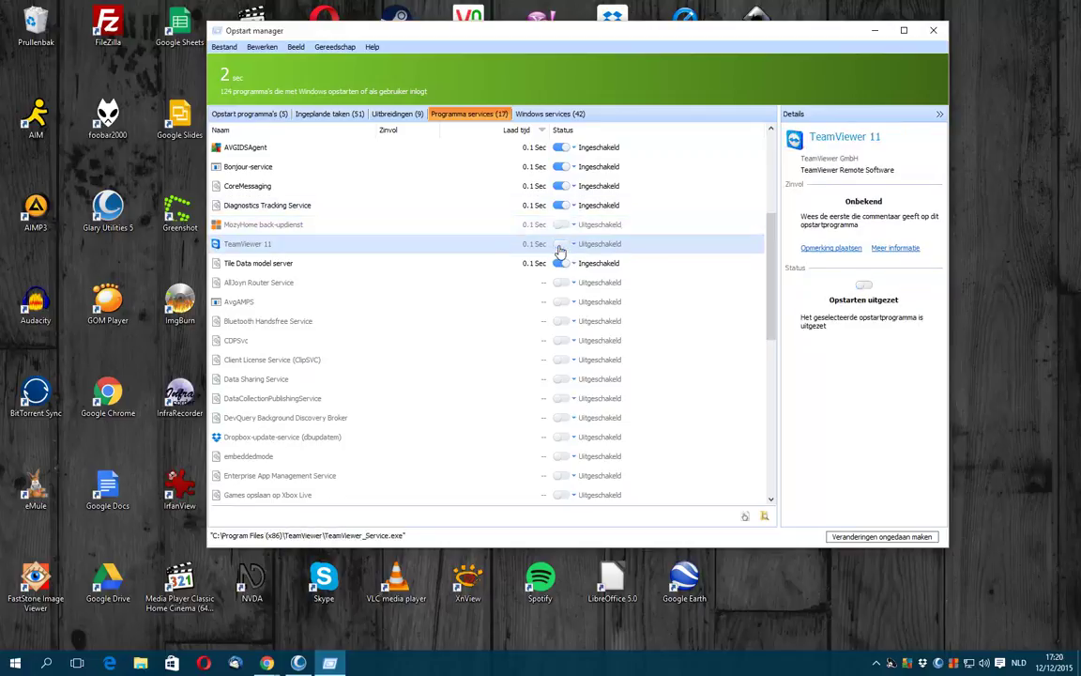
pyautogui.scroll(1, 560, 252)
pyautogui.scroll(1, 560, 251)
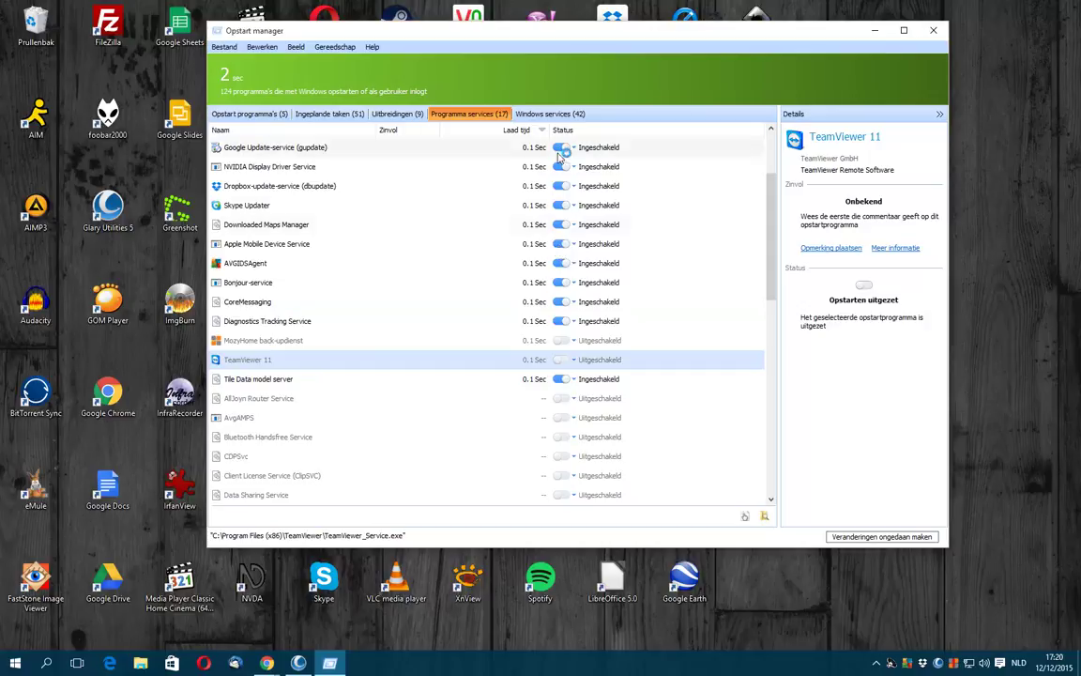
# - Look over the Windows services that load at startup and close the startup manager
pyautogui.click(557, 114)
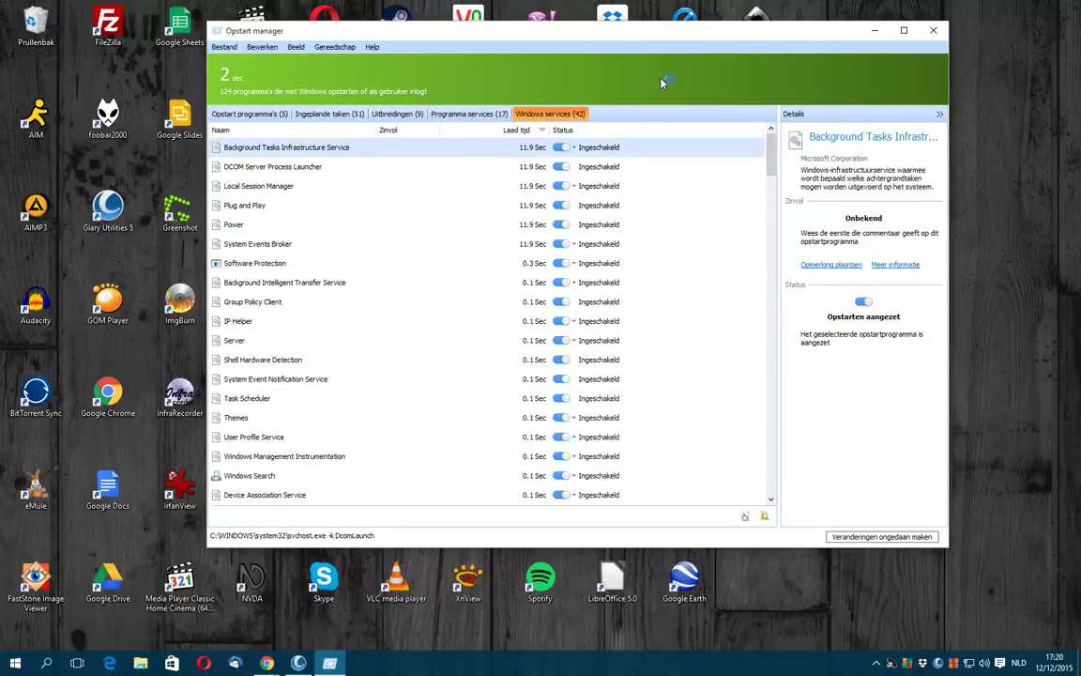
pyautogui.click(934, 30)
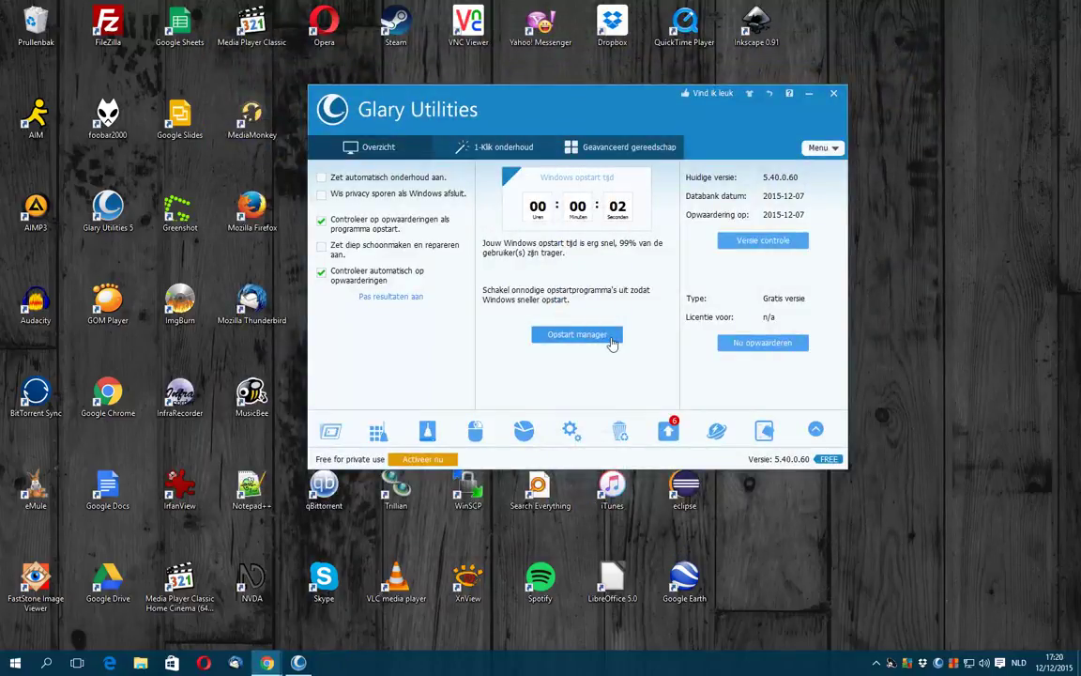
# - Switch Glary Utilities to the 1-click maintenance view, leaving the menu without choosing an option
pyautogui.click(492, 146)
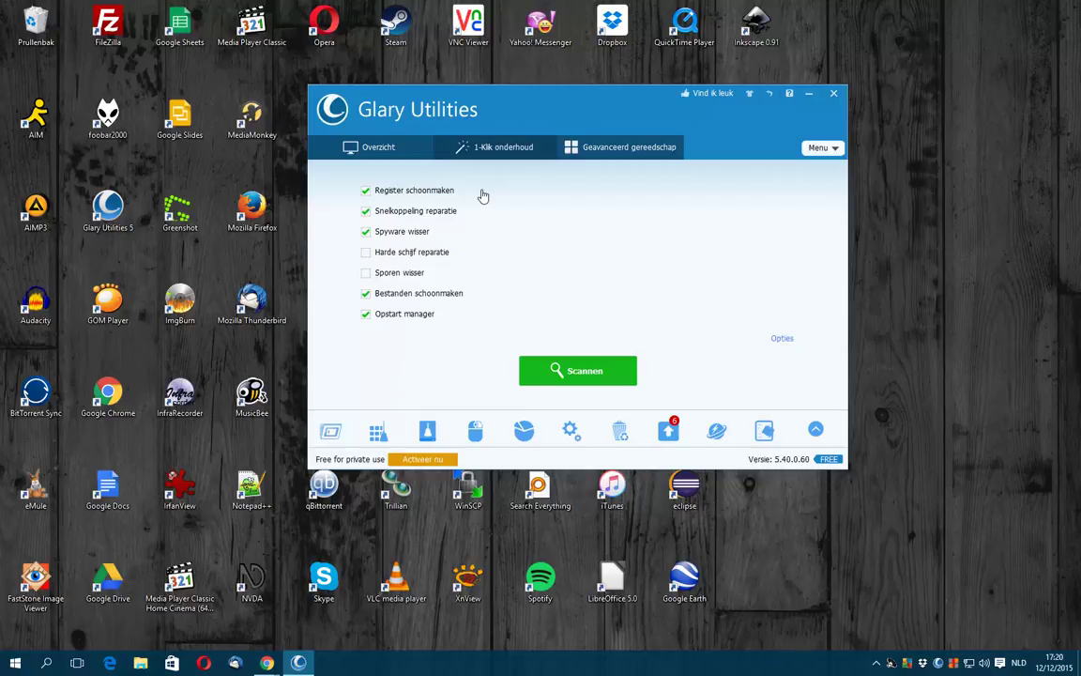
pyautogui.click(819, 148)
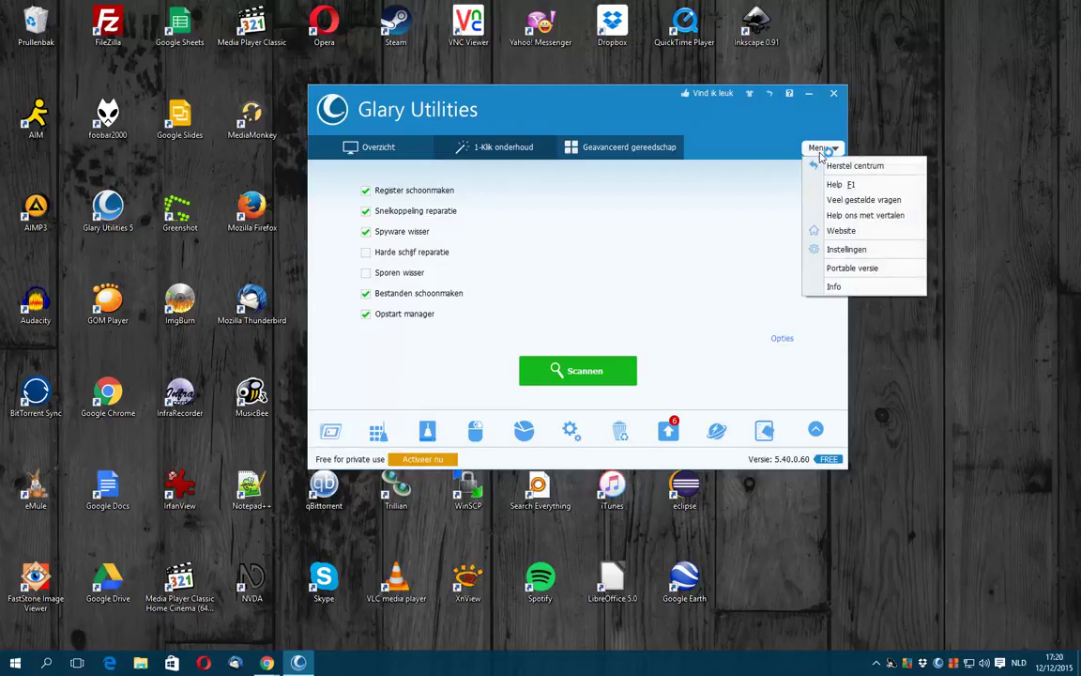
pyautogui.click(501, 189)
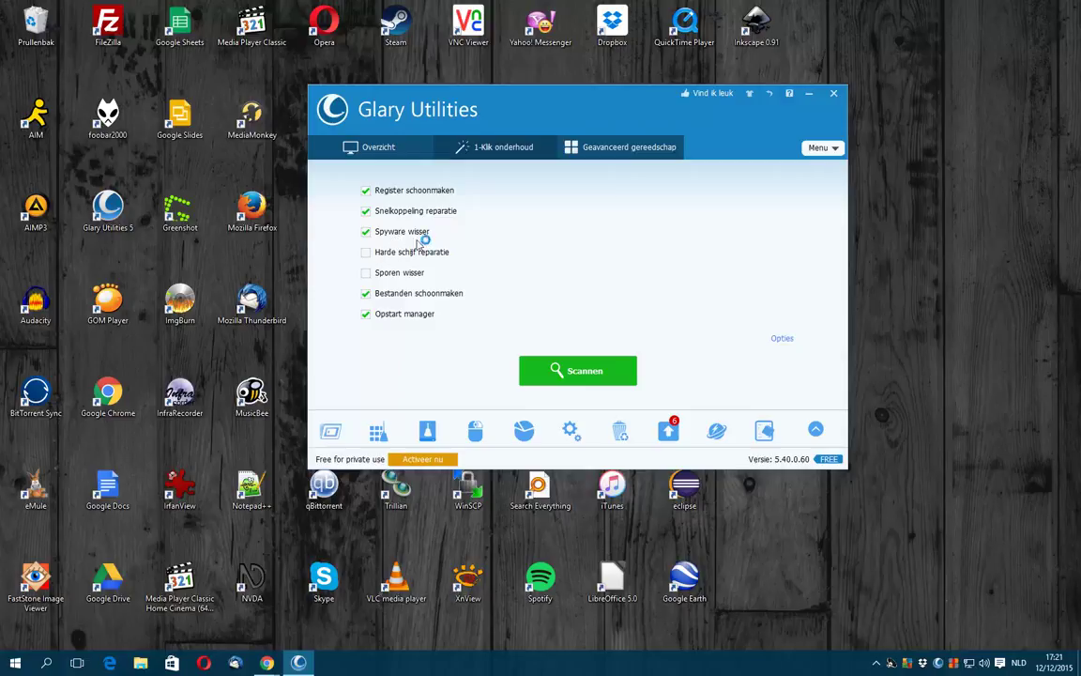
pyautogui.click(366, 251)
pyautogui.click(366, 272)
pyautogui.click(366, 272)
pyautogui.click(366, 253)
# - Run the 1-click maintenance scan and review the registry cleaning details, closing them without changes
pyautogui.click(585, 372)
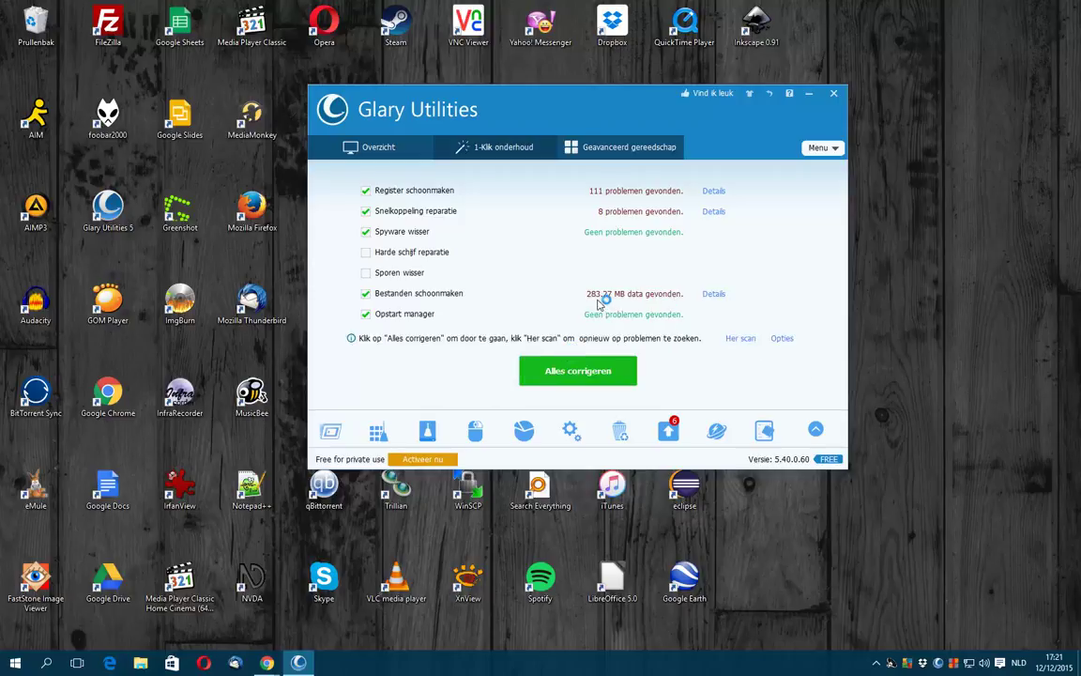
pyautogui.click(711, 192)
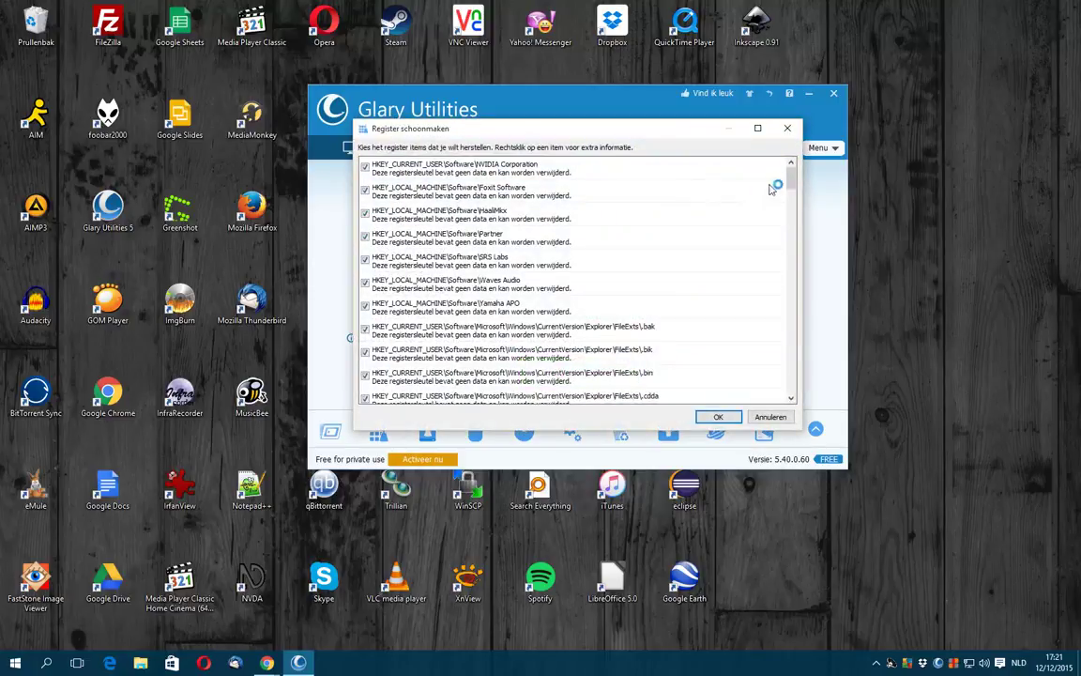
pyautogui.moveTo(791, 174); pyautogui.dragTo(811, 405)
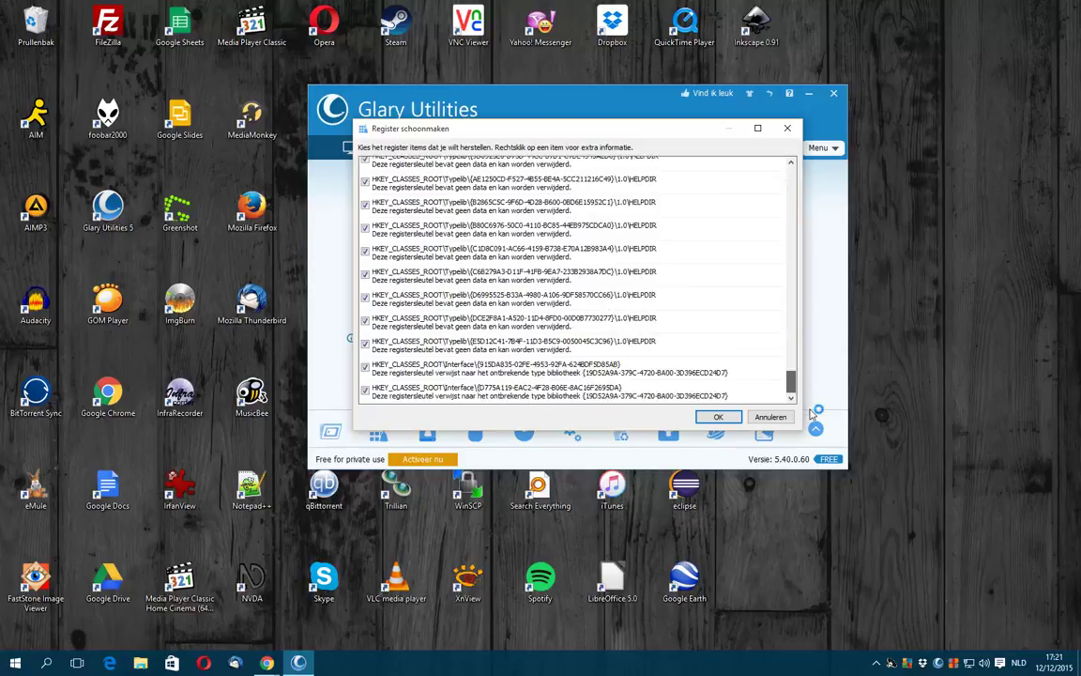
pyautogui.click(771, 416)
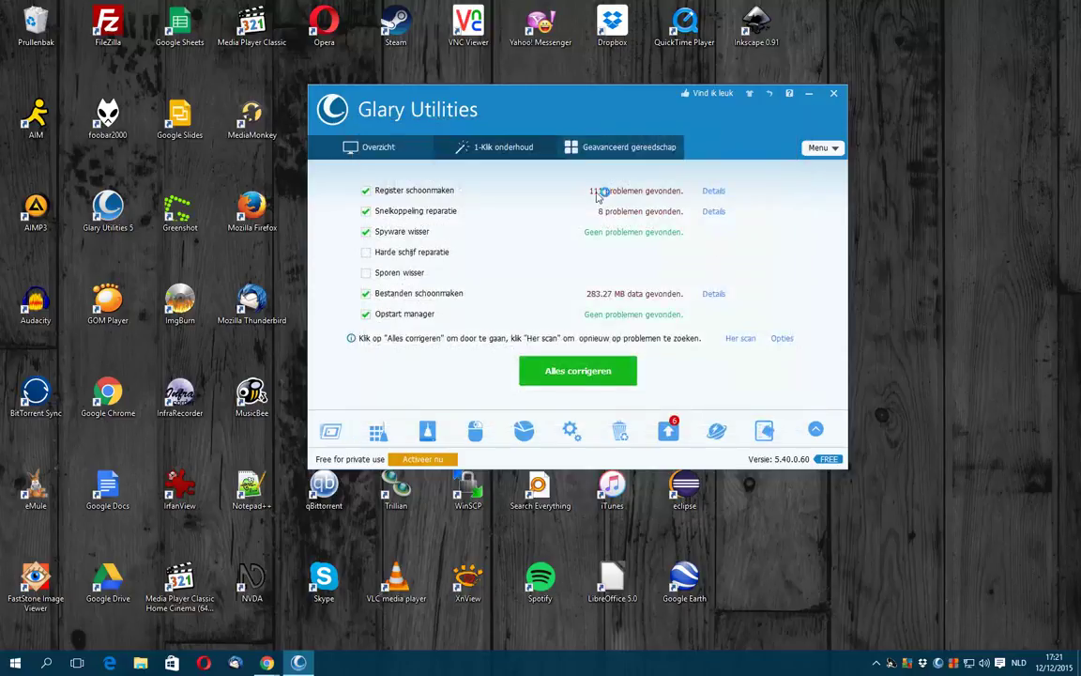
# - Review the full names and targets of the invalid shortcuts found, and correct all problems from the scan
pyautogui.click(715, 212)
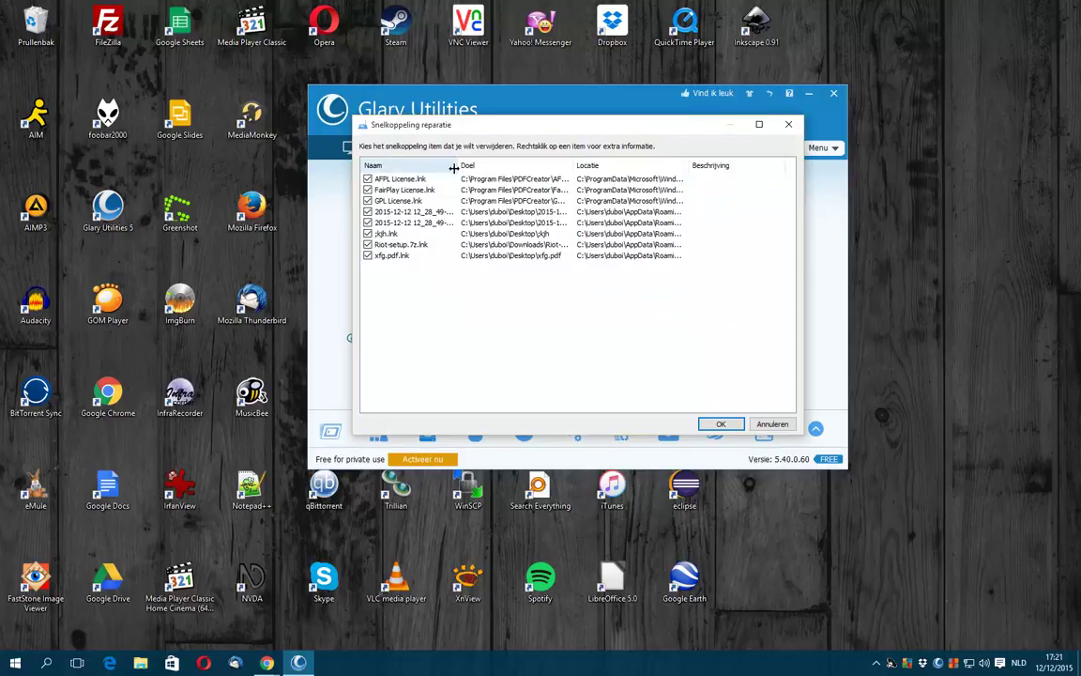
pyautogui.moveTo(458, 165); pyautogui.dragTo(482, 165)
pyautogui.moveTo(597, 164); pyautogui.dragTo(657, 165)
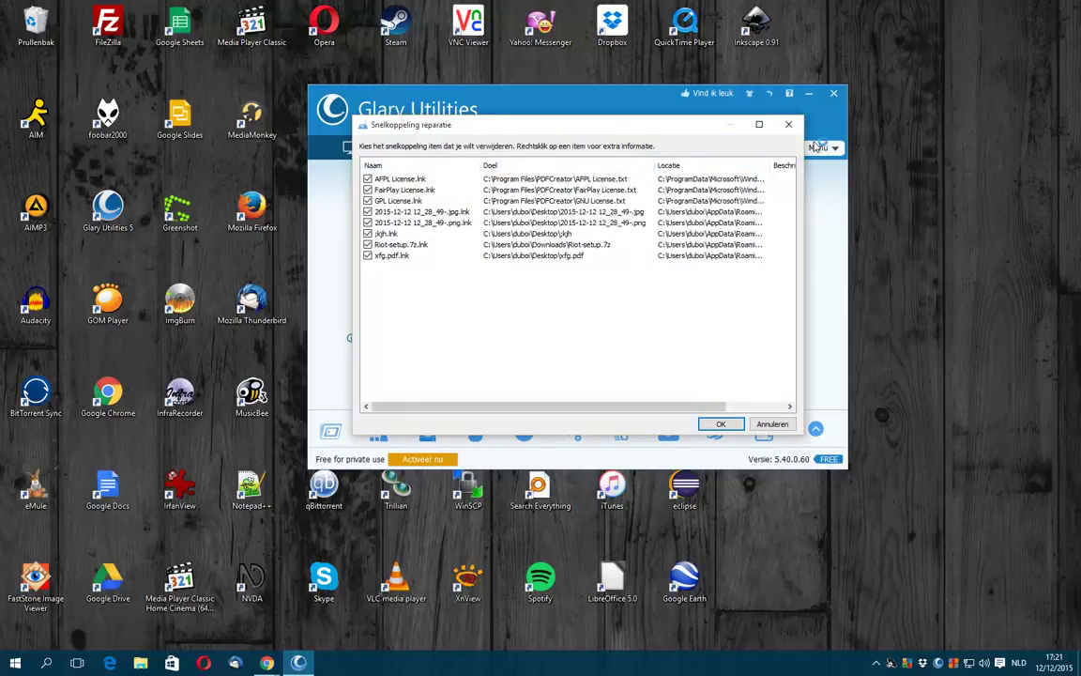
pyautogui.click(789, 125)
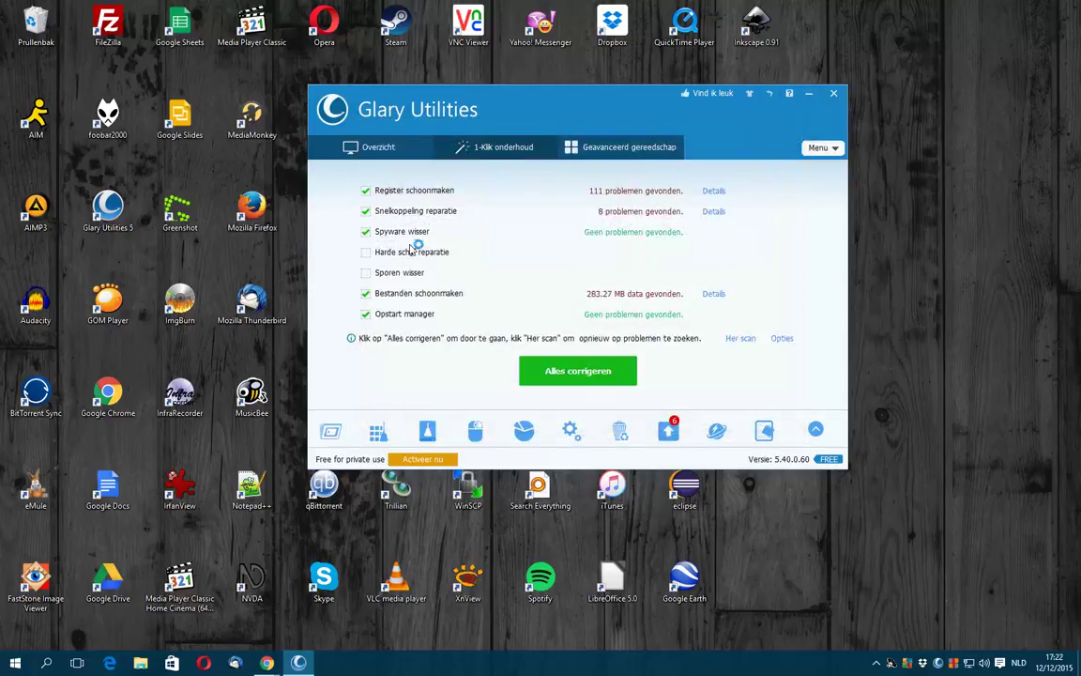
pyautogui.click(591, 374)
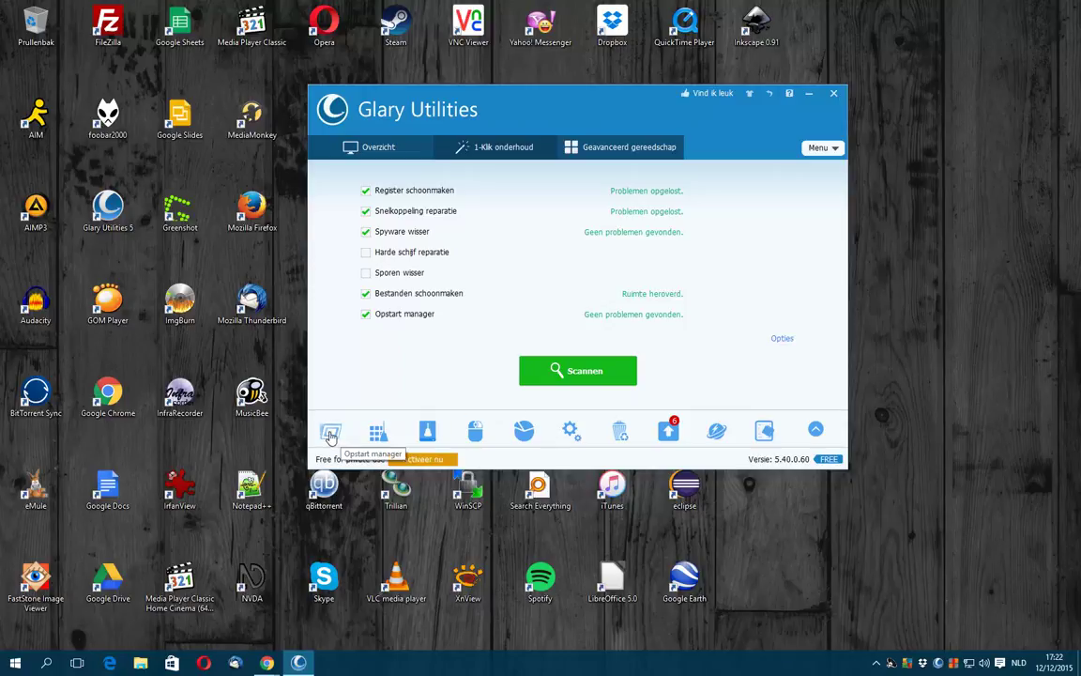
# - Open the context menu manager and look through all its file and folder entries
pyautogui.click(476, 433)
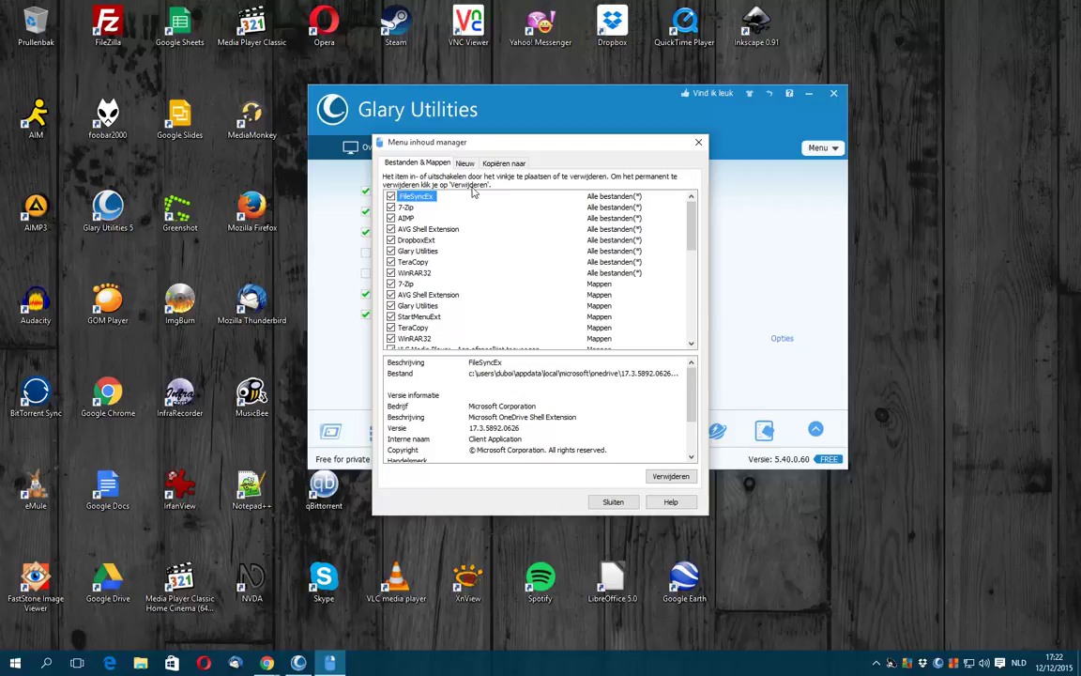
pyautogui.moveTo(690, 230); pyautogui.dragTo(691, 340)
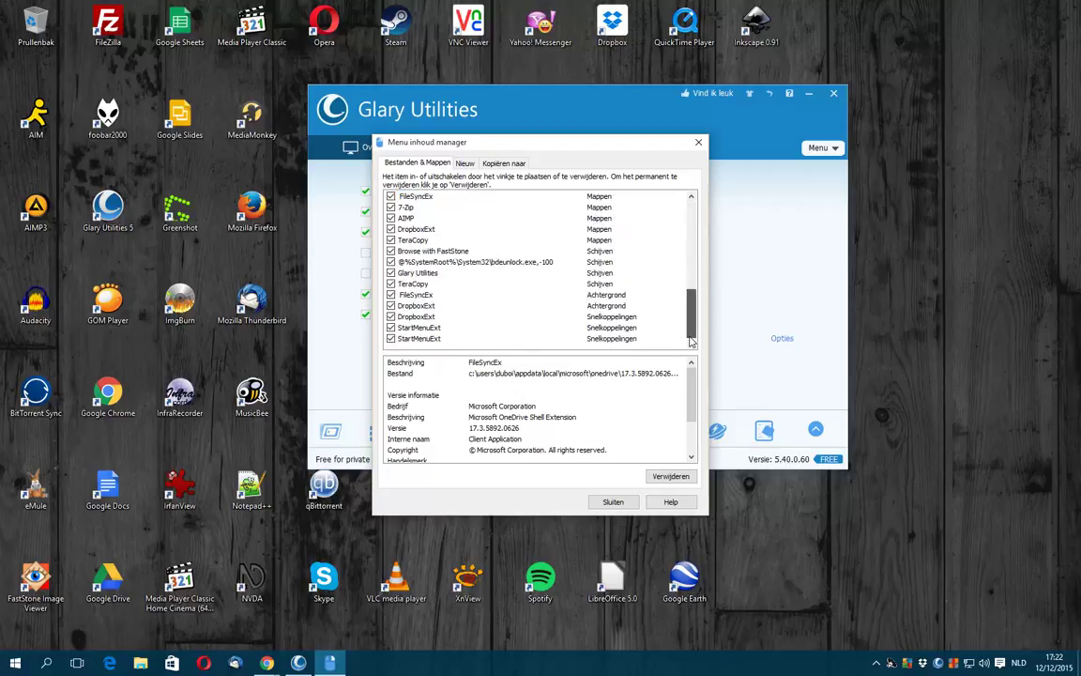
pyautogui.moveTo(691, 341); pyautogui.dragTo(698, 212)
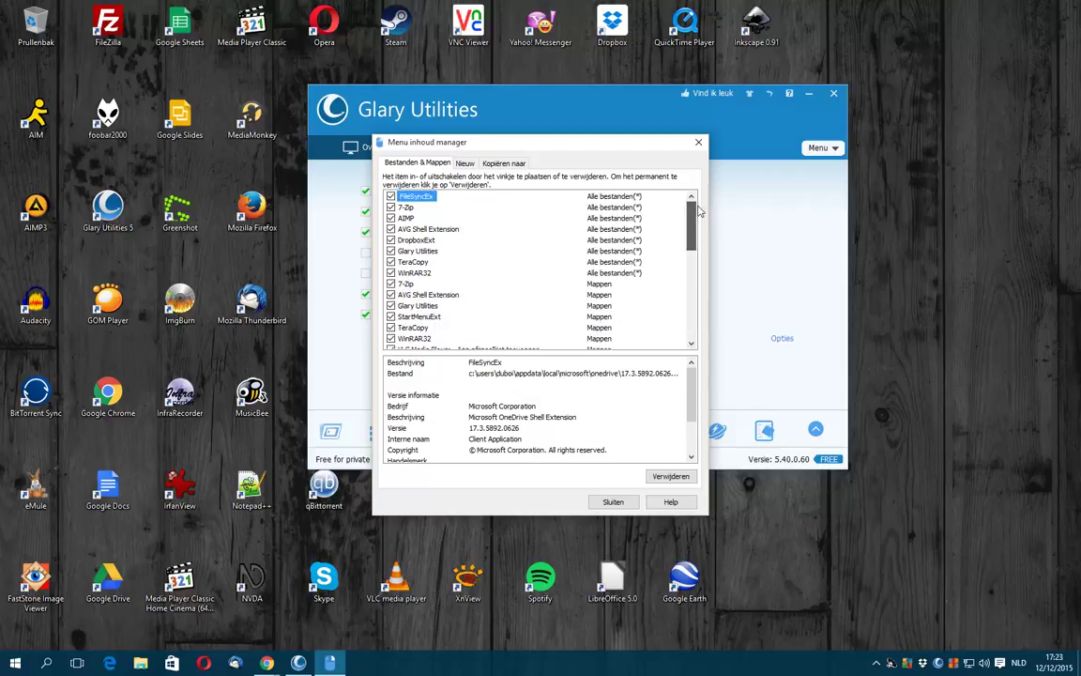
# - Review the New entries against the desktop's context menu, look over the Send To entries and close the context menu manager
pyautogui.click(465, 163)
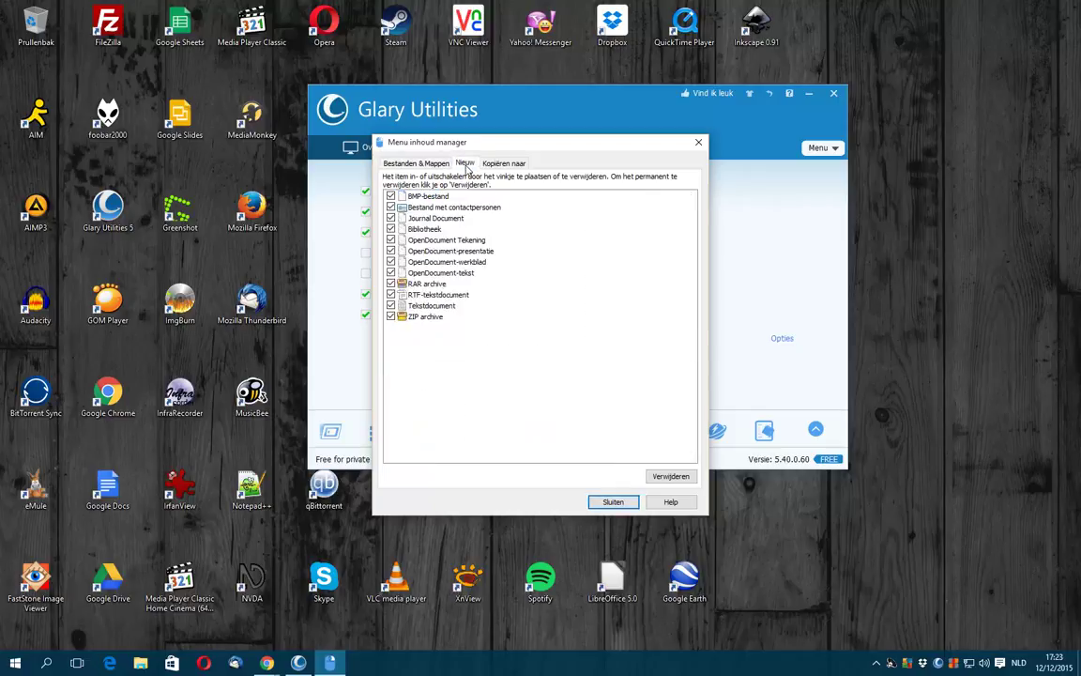
pyautogui.click(893, 198)
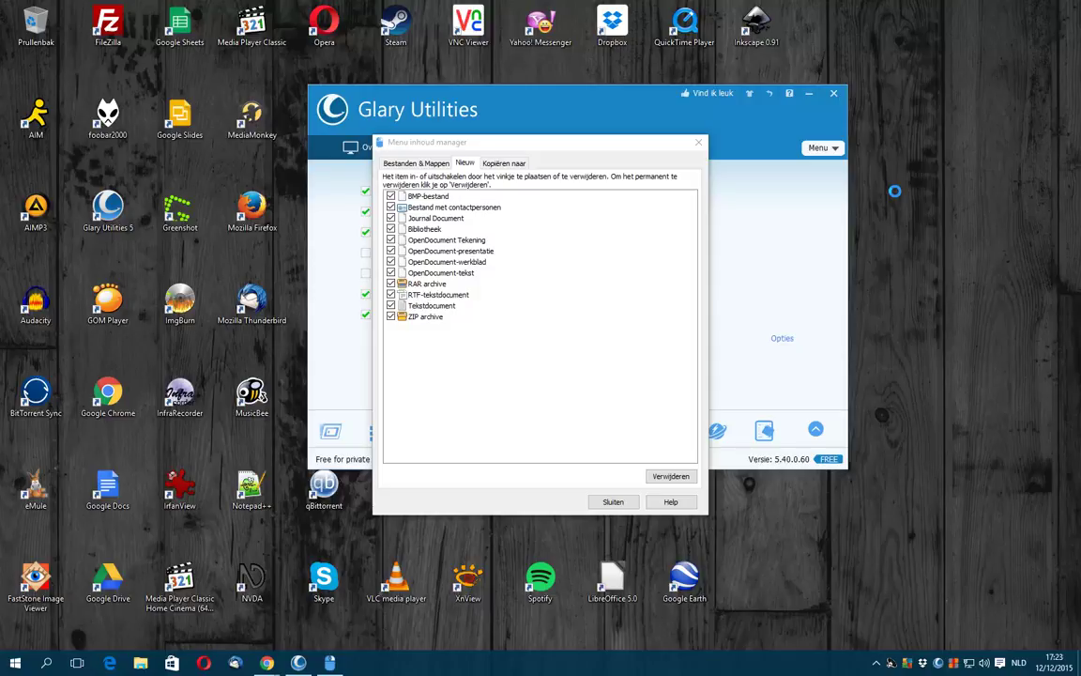
pyautogui.rightClick(894, 192)
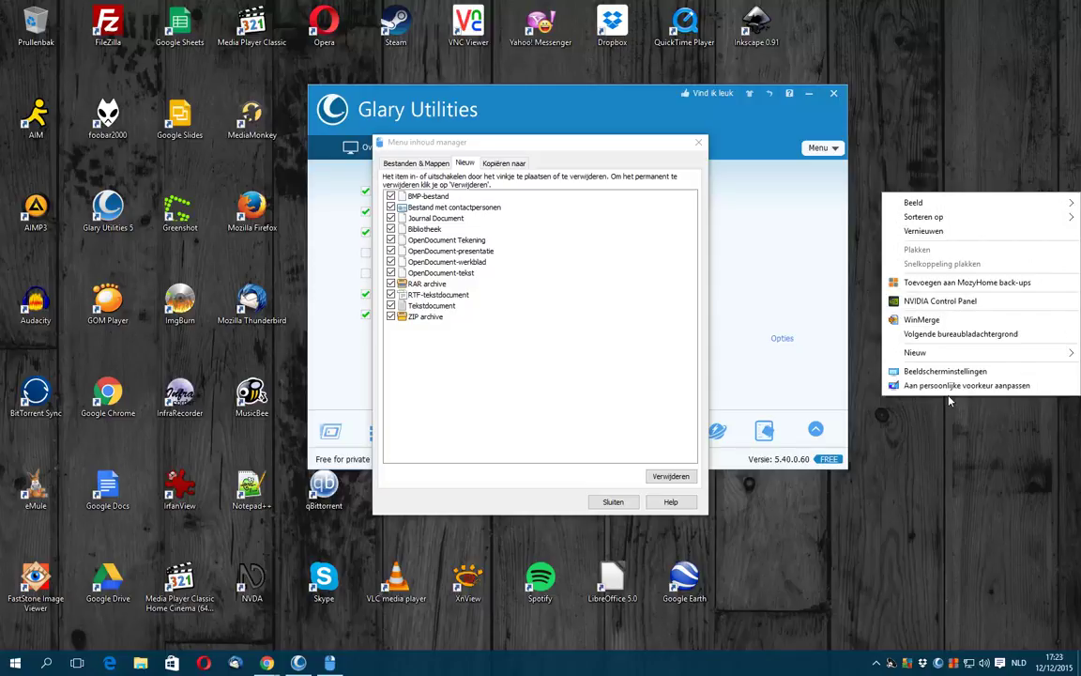
pyautogui.click(500, 165)
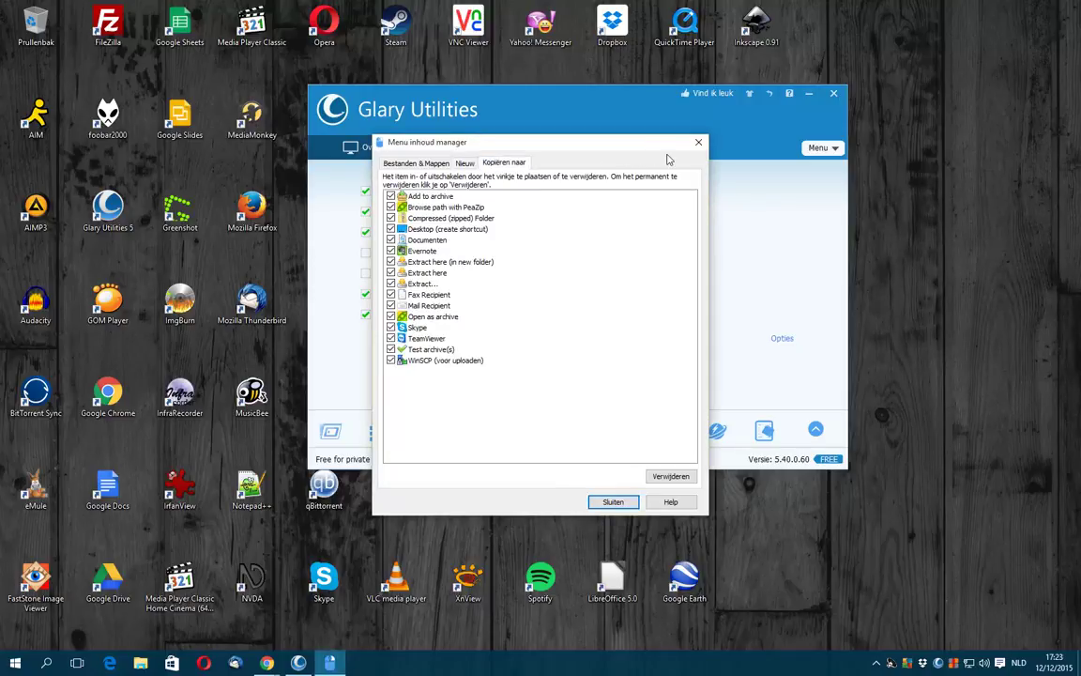
pyautogui.click(699, 143)
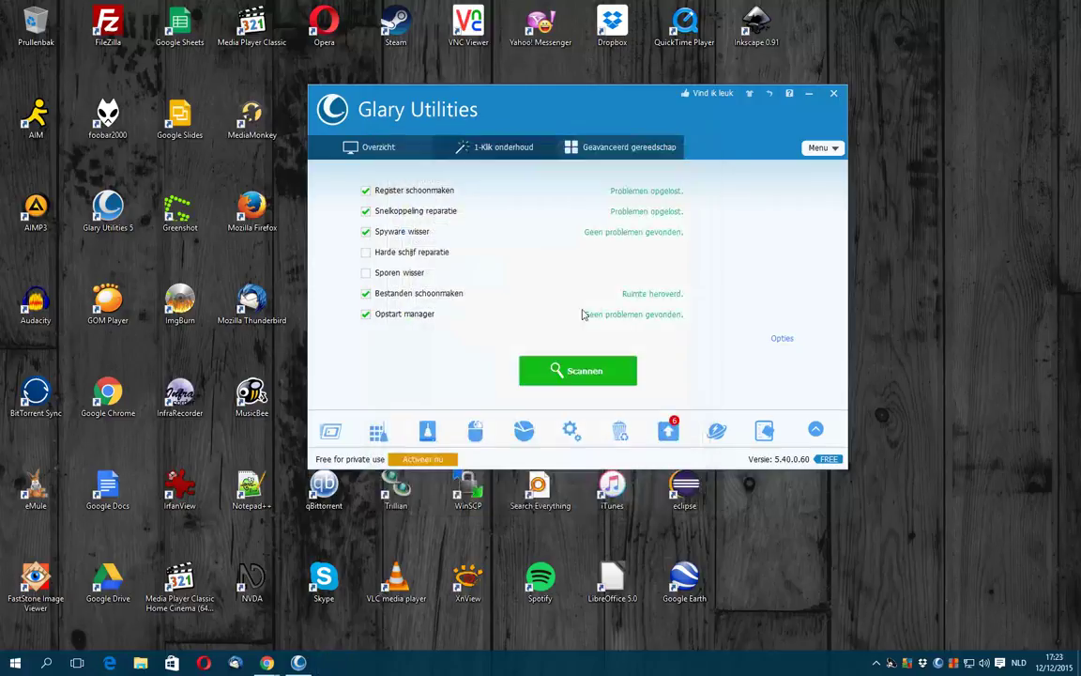
# - Run a disk analysis of all local drives, moving the progress dialog clear of the analysis window
pyautogui.click(523, 434)
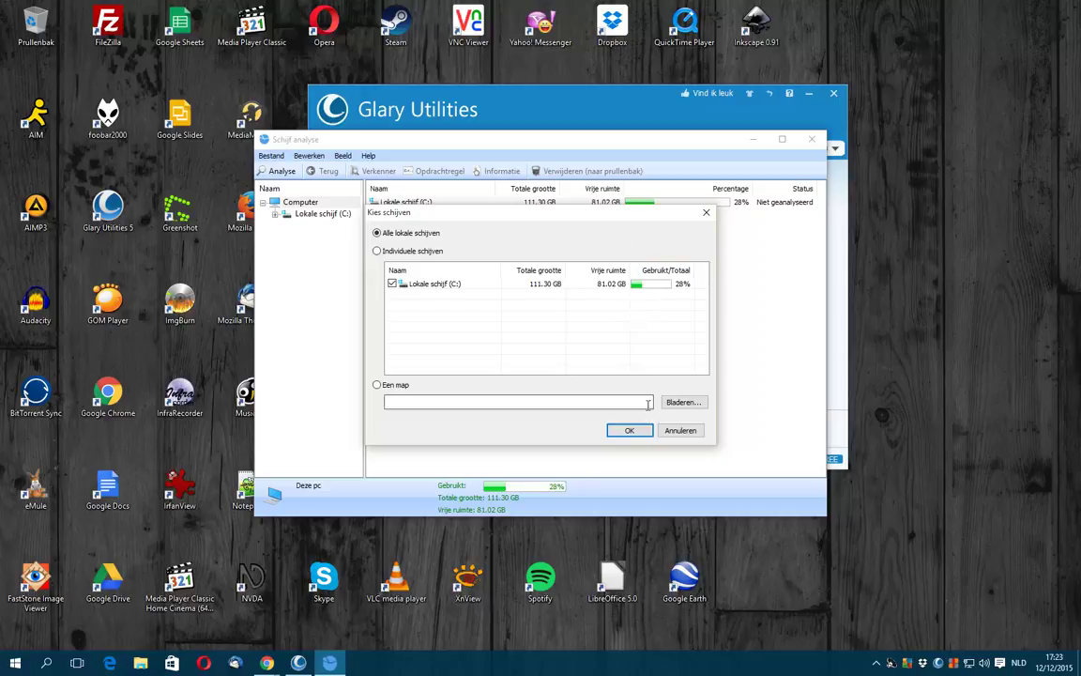
pyautogui.click(630, 431)
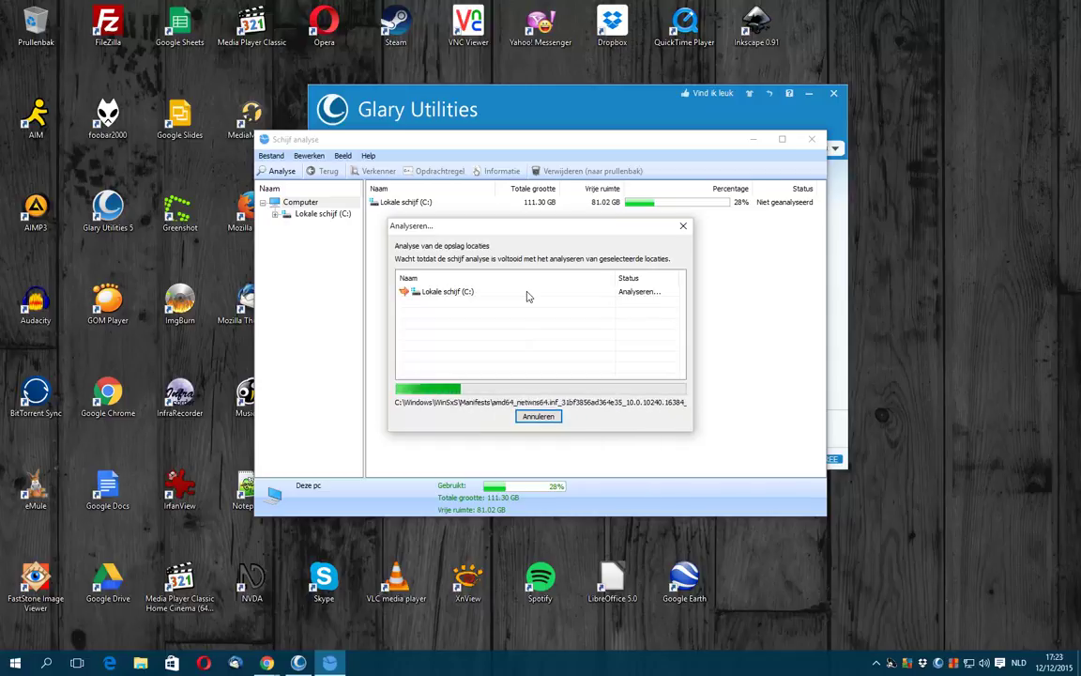
pyautogui.moveTo(526, 230); pyautogui.dragTo(880, 268)
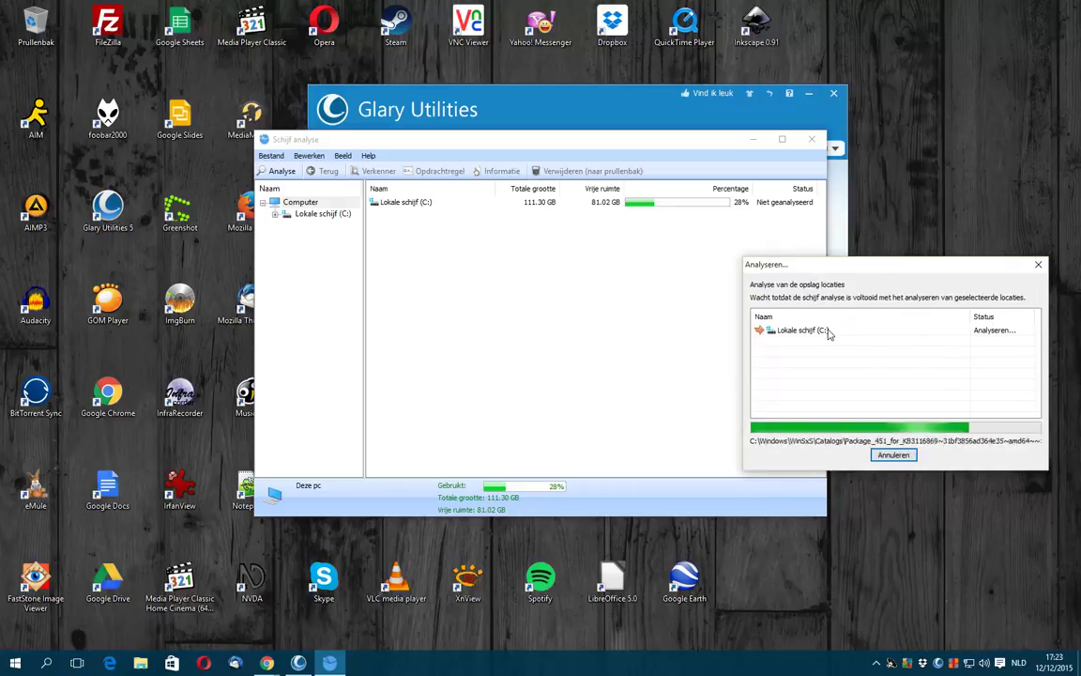
pyautogui.moveTo(754, 264)
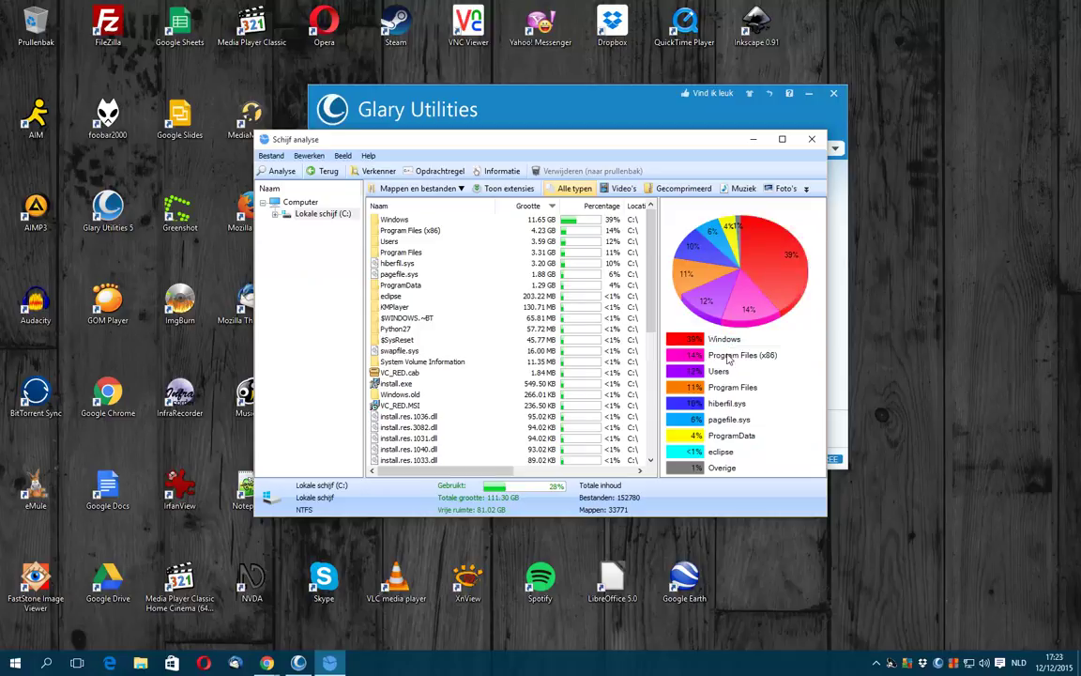
# - Maximize the disk analysis window and drill down through Program Files into the WindowsApps folder
pyautogui.doubleClick(411, 253)
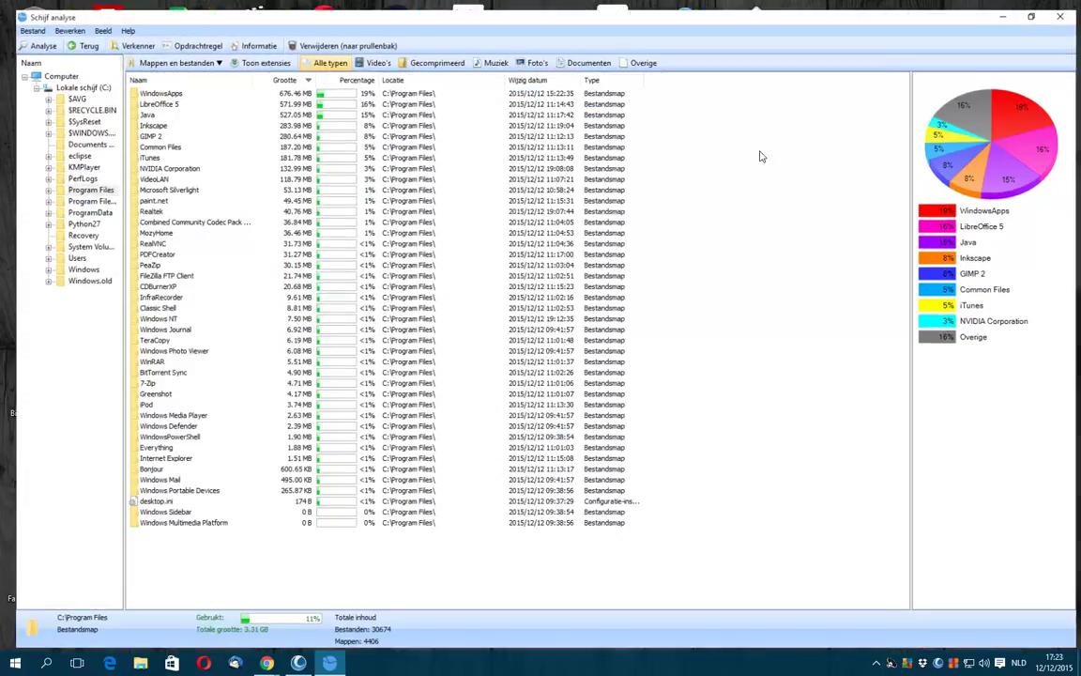
pyautogui.doubleClick(699, 139)
pyautogui.click(157, 85)
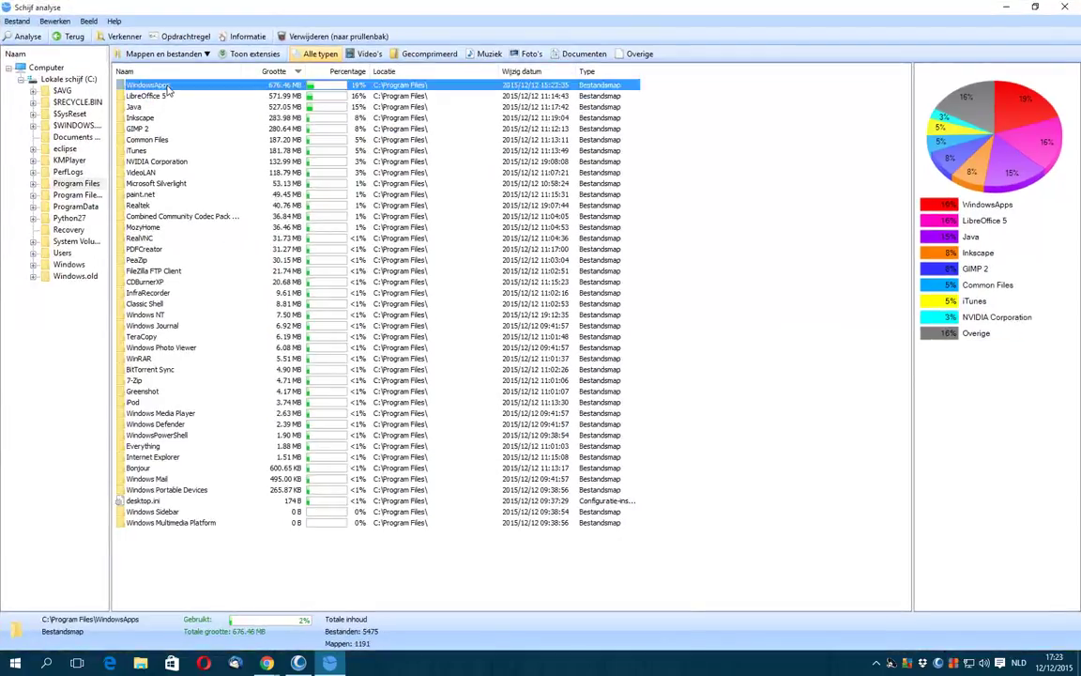
pyautogui.doubleClick(160, 87)
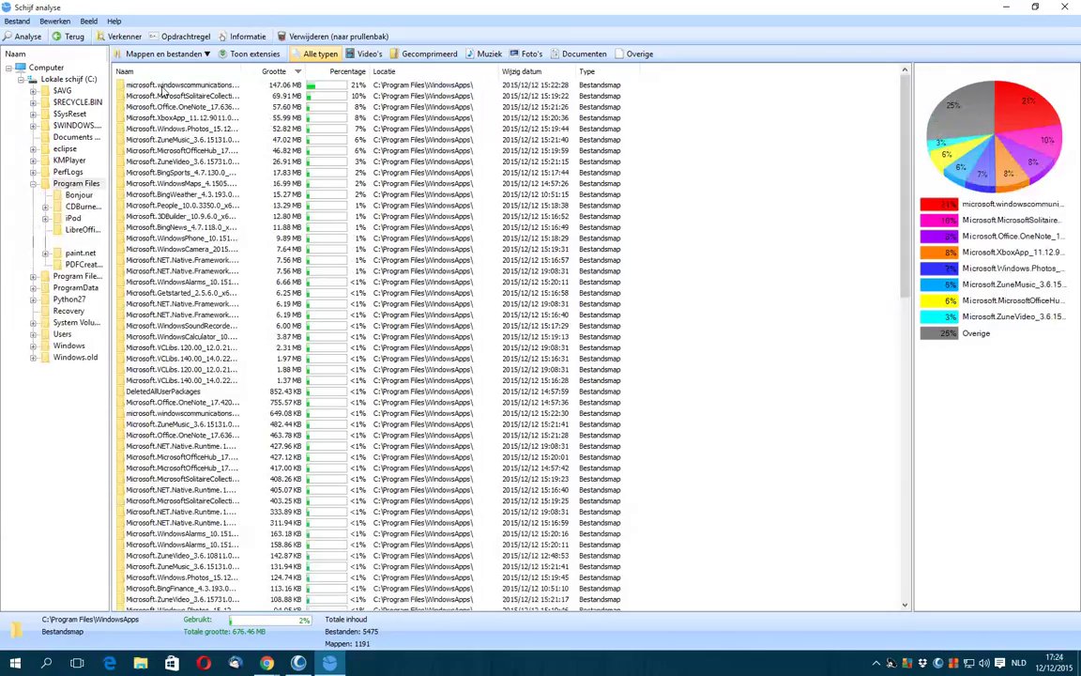
# - Widen the name column, examine the two largest folders in WindowsApps and close the disk analysis
pyautogui.click(198, 86)
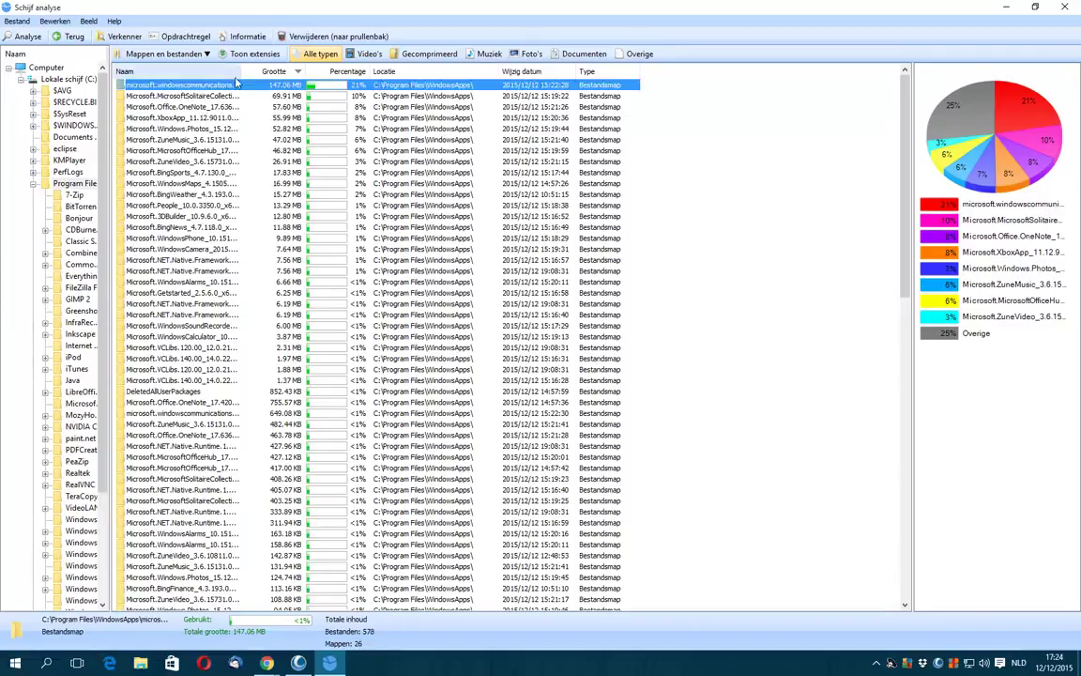
pyautogui.moveTo(241, 71); pyautogui.dragTo(401, 71)
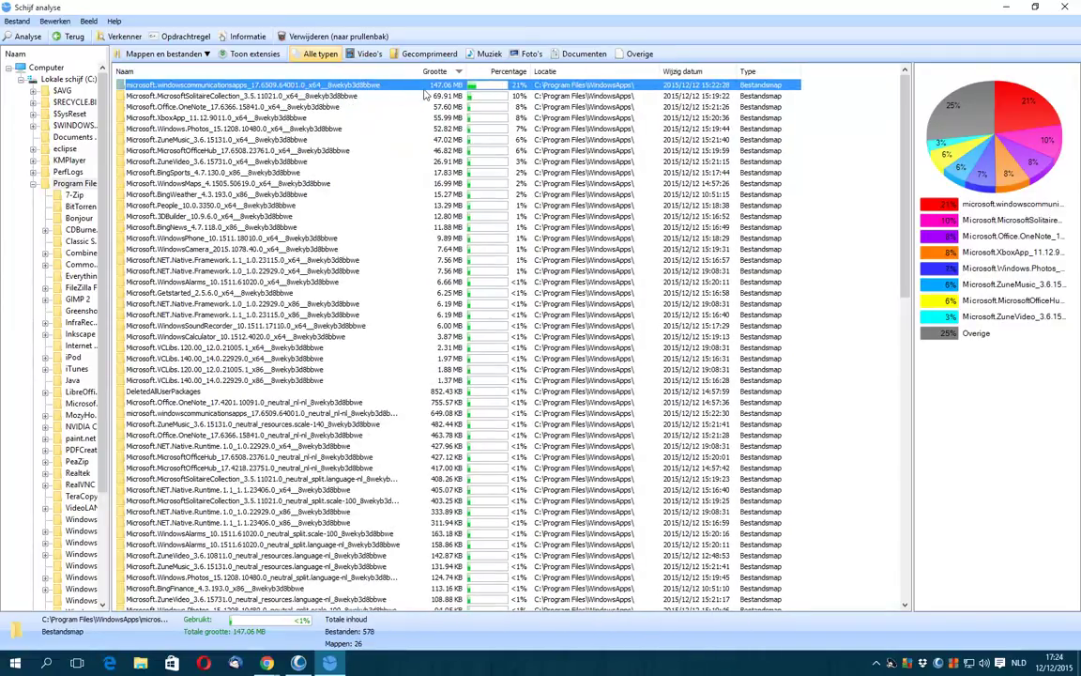
pyautogui.click(212, 95)
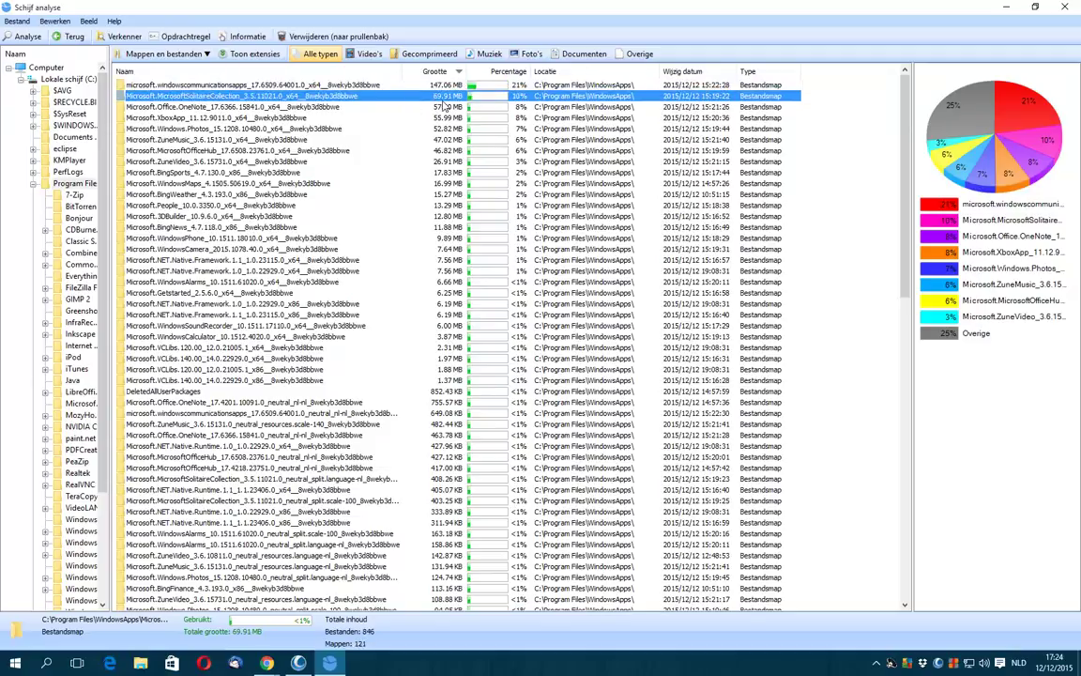
pyautogui.click(1064, 8)
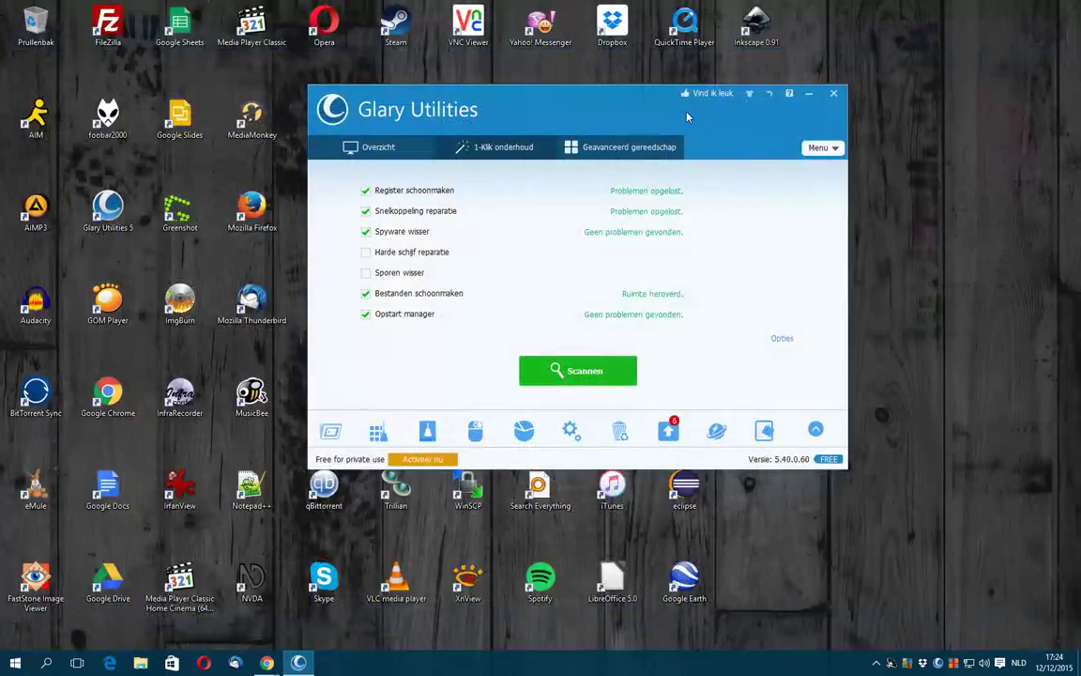
# - Open the Glary Utilities process manager and Windows Task Manager, and reduce Task Manager to its compact view
pyautogui.click(569, 433)
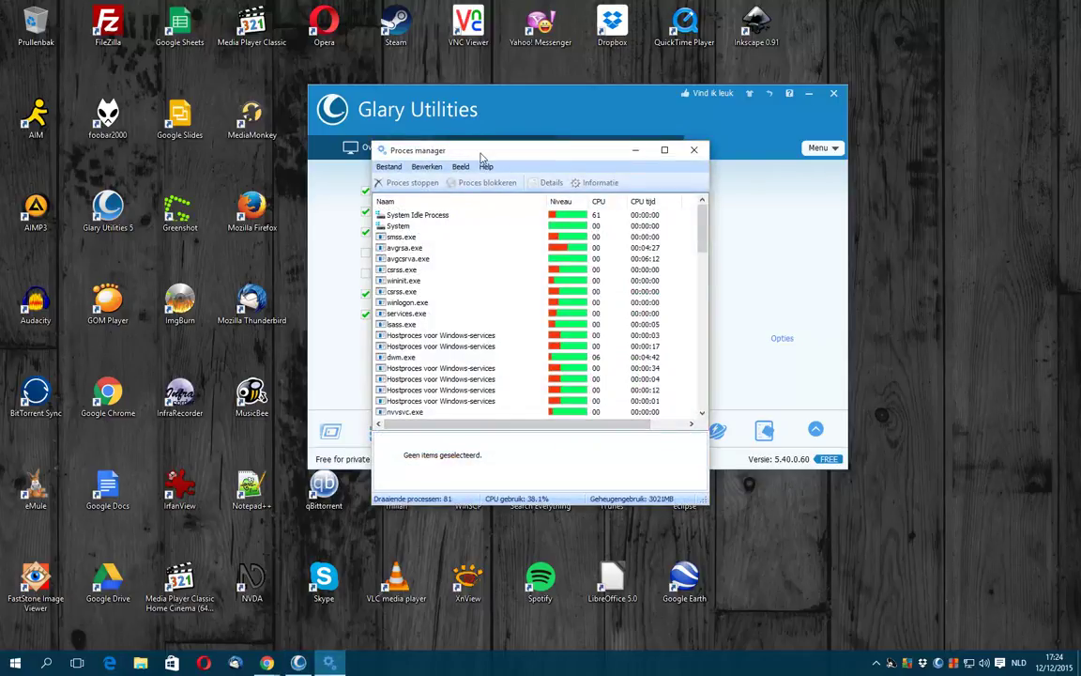
pyautogui.hotkey('ctrl', 'shift', 'Escape')
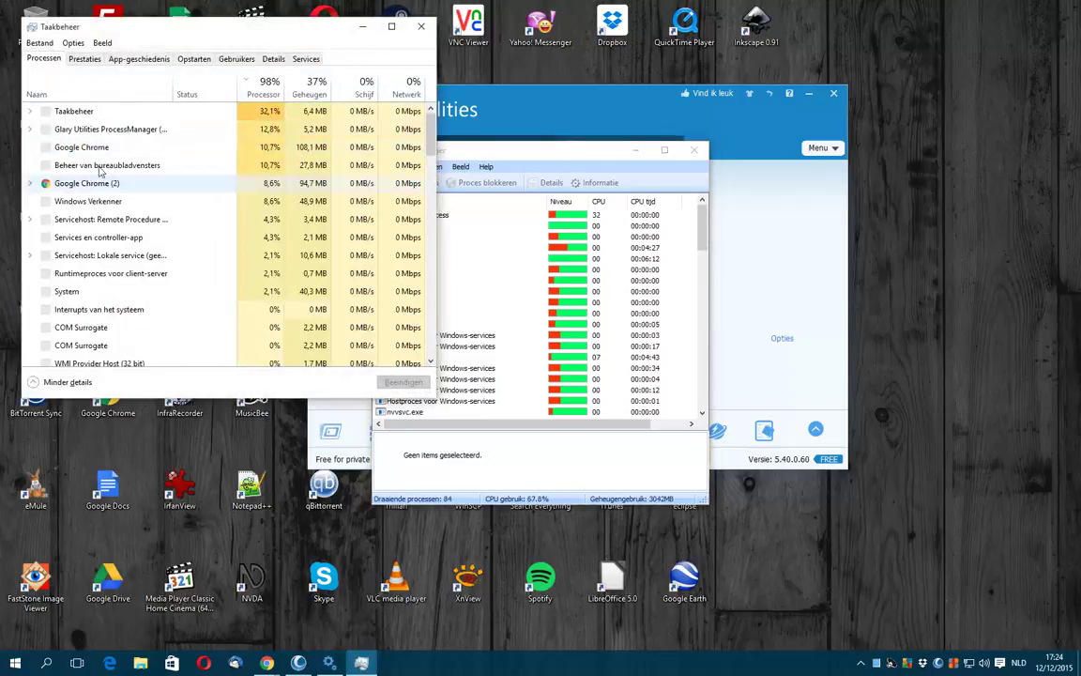
pyautogui.click(58, 381)
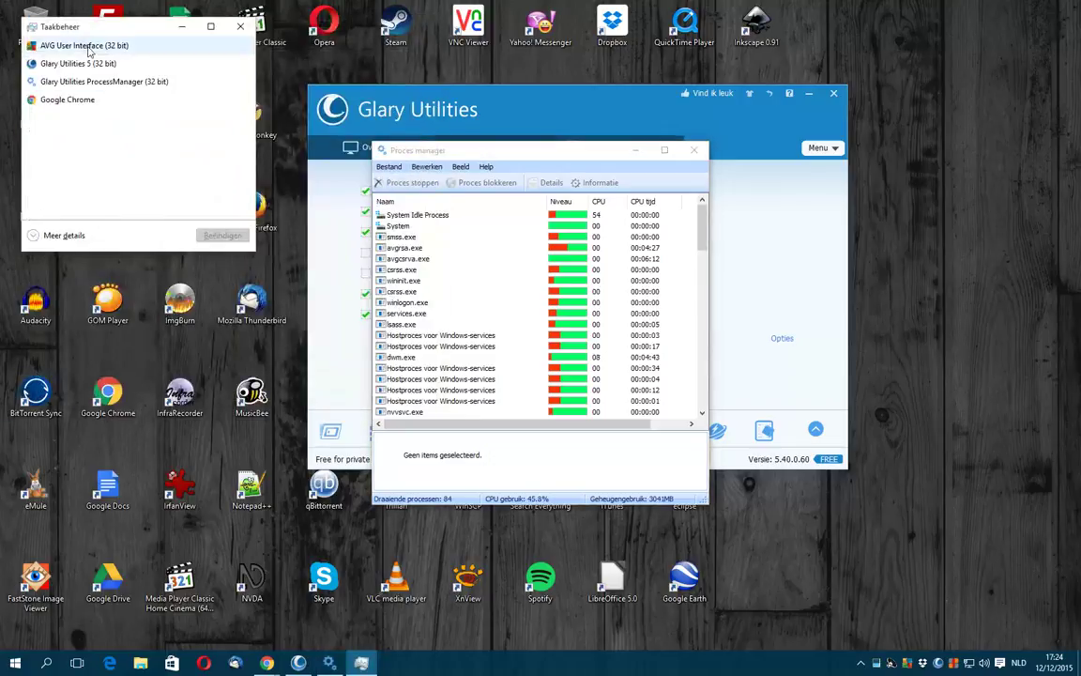
# - Expand Task Manager to its full view, examine the detailed process list and close Task Manager
pyautogui.click(52, 234)
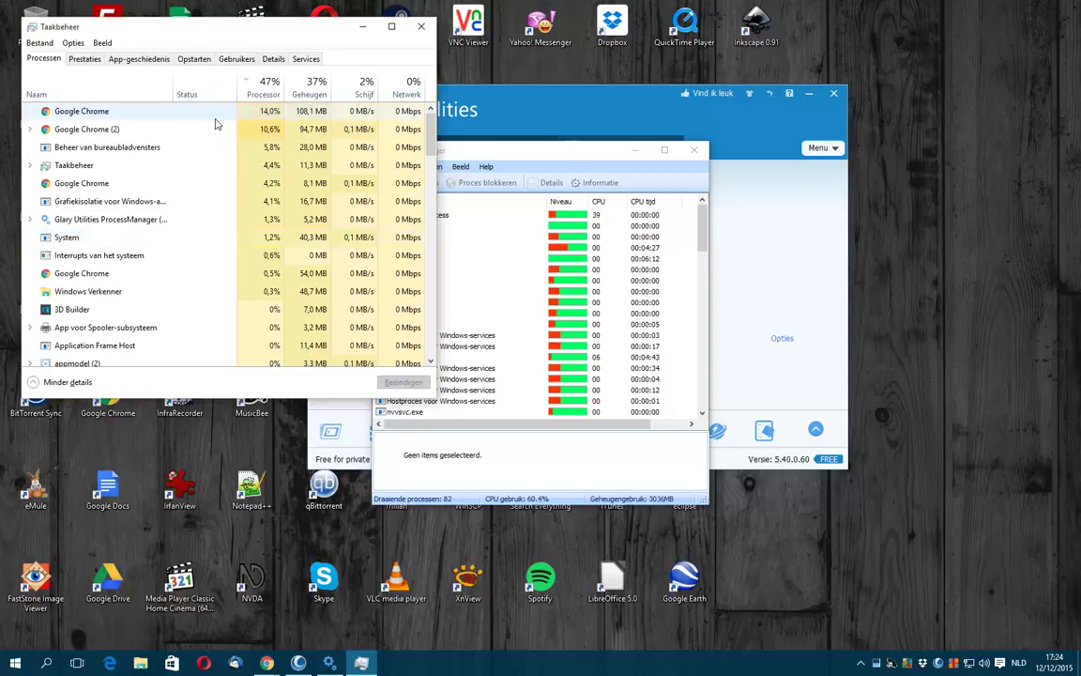
pyautogui.click(271, 60)
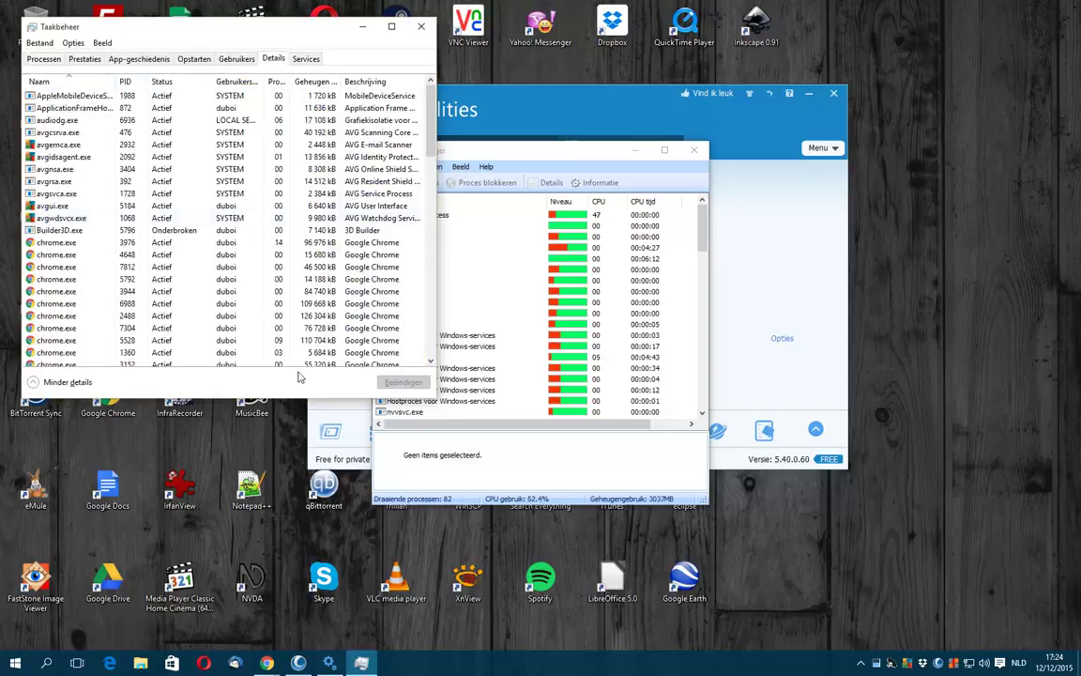
pyautogui.click(421, 26)
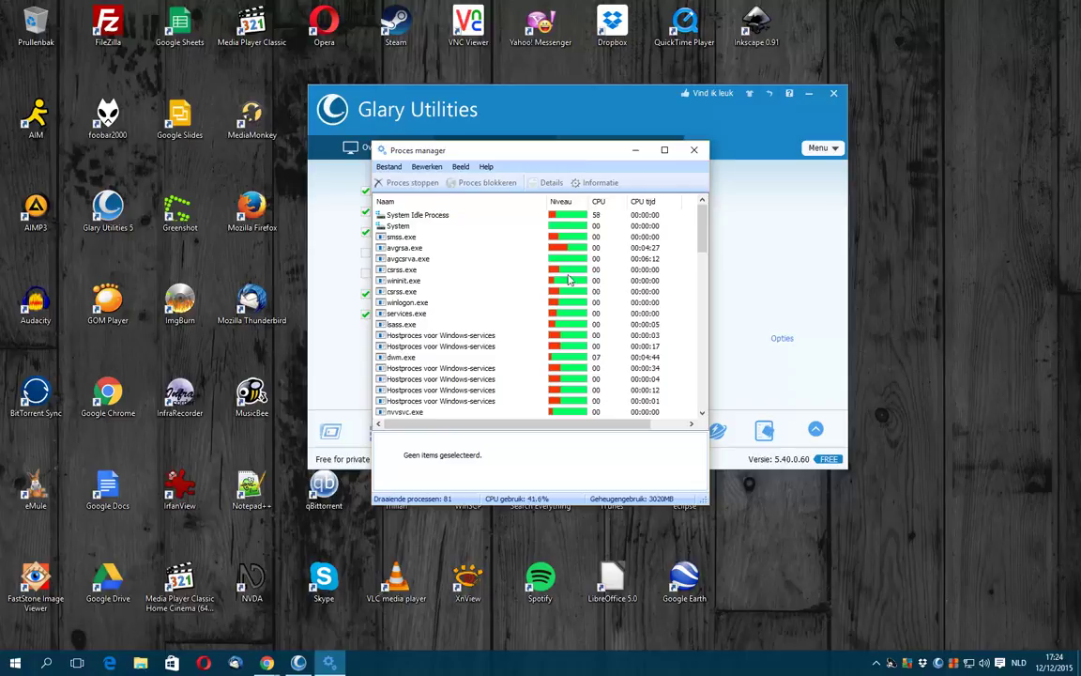
# - Sort the process manager by risk level, examine avgrsa.exe and several Windows service host processes, and close the process manager
pyautogui.click(567, 201)
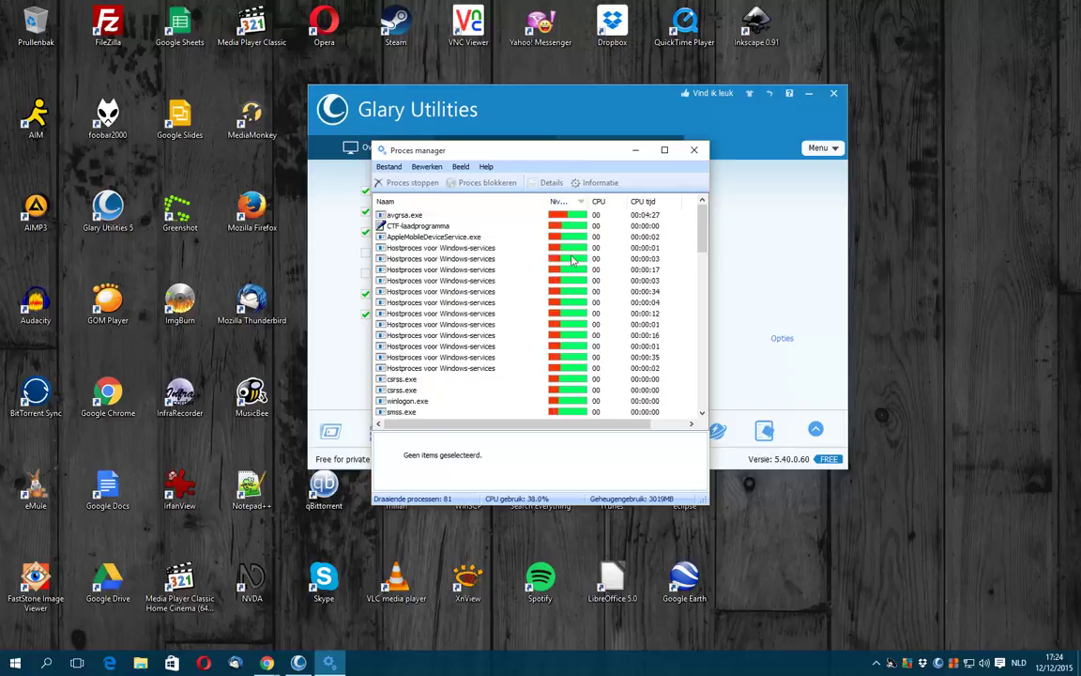
pyautogui.click(408, 217)
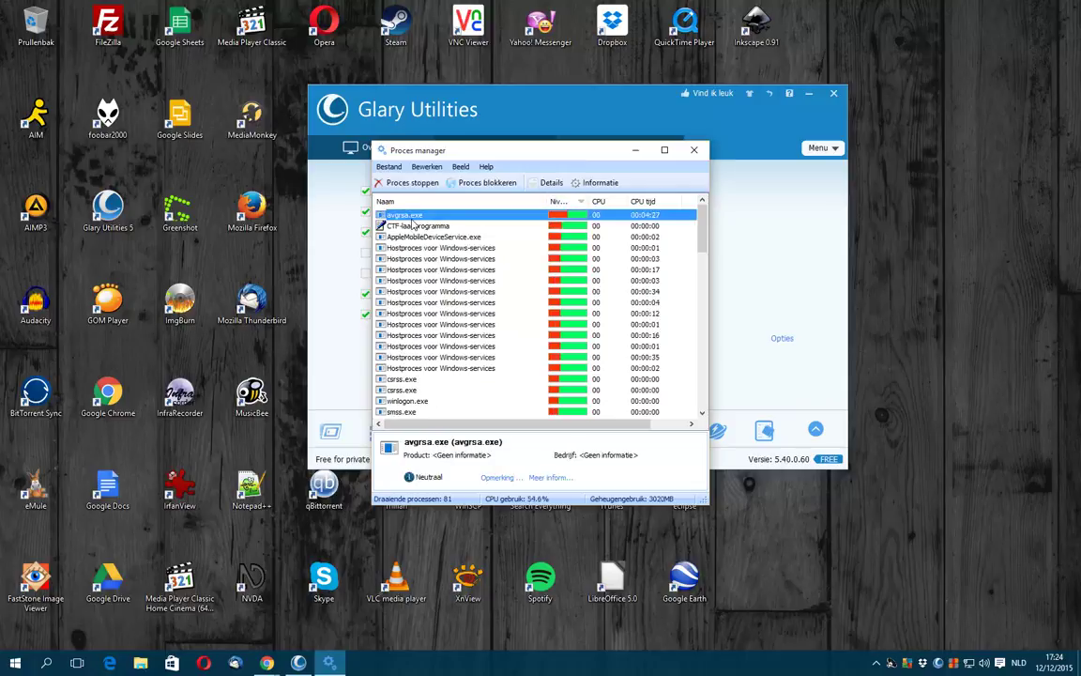
pyautogui.click(424, 248)
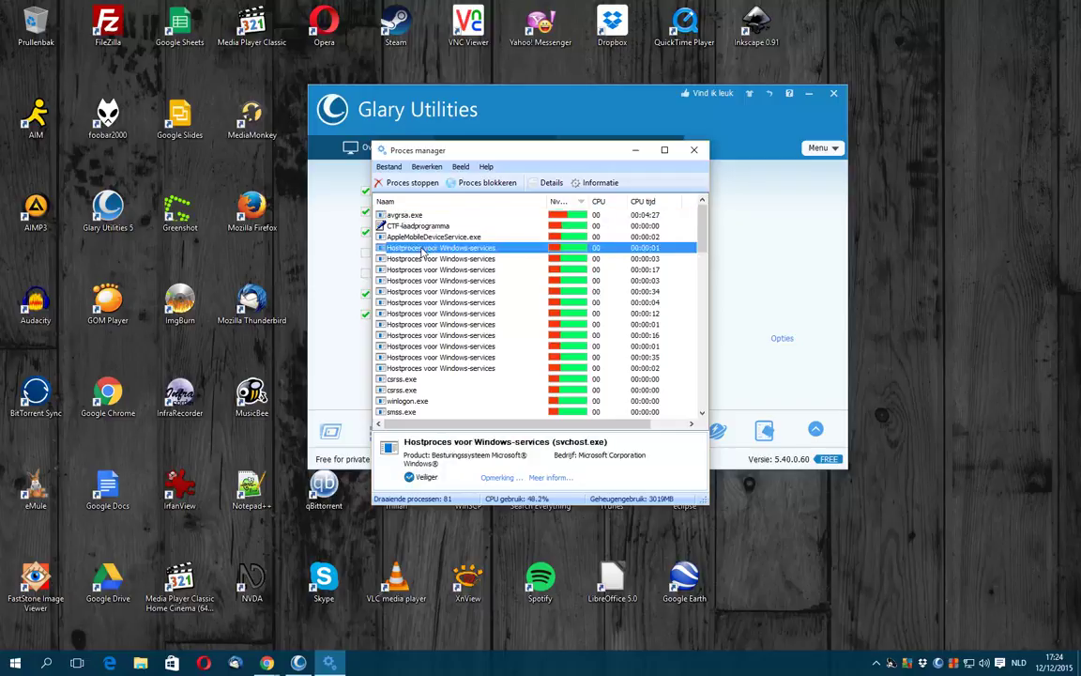
pyautogui.click(429, 297)
pyautogui.click(422, 369)
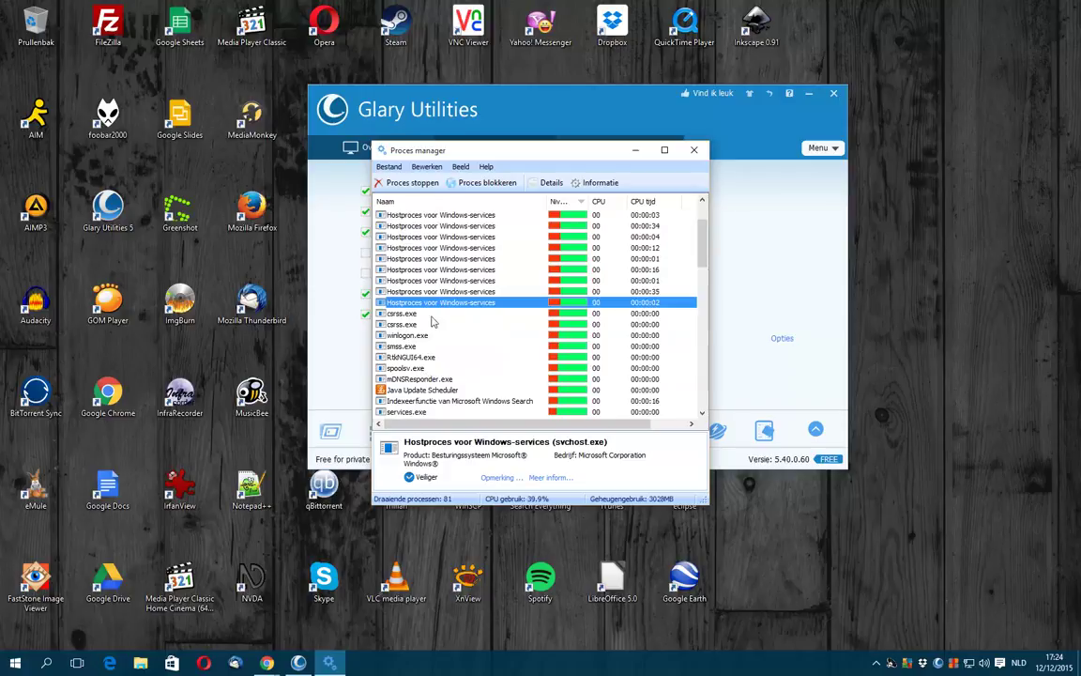
pyautogui.scroll(2, 385, 334)
pyautogui.click(694, 151)
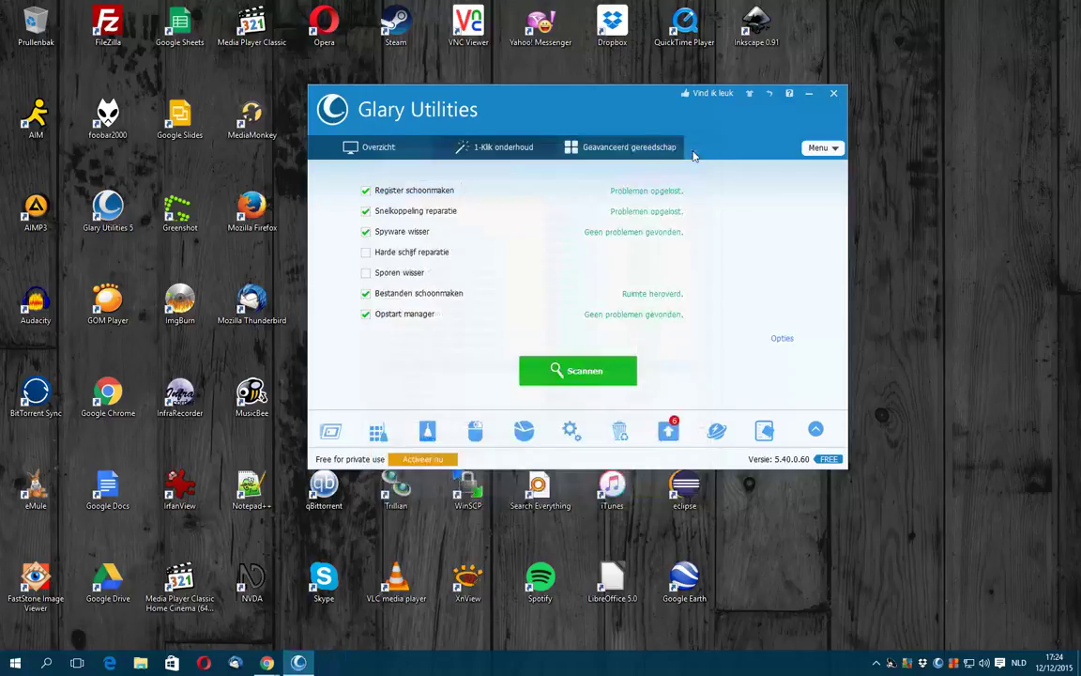
# - Open the uninstall manager maximized, sort the installed programs by size from largest to smallest and select LibreOffice 5.0.3.2
pyautogui.click(619, 431)
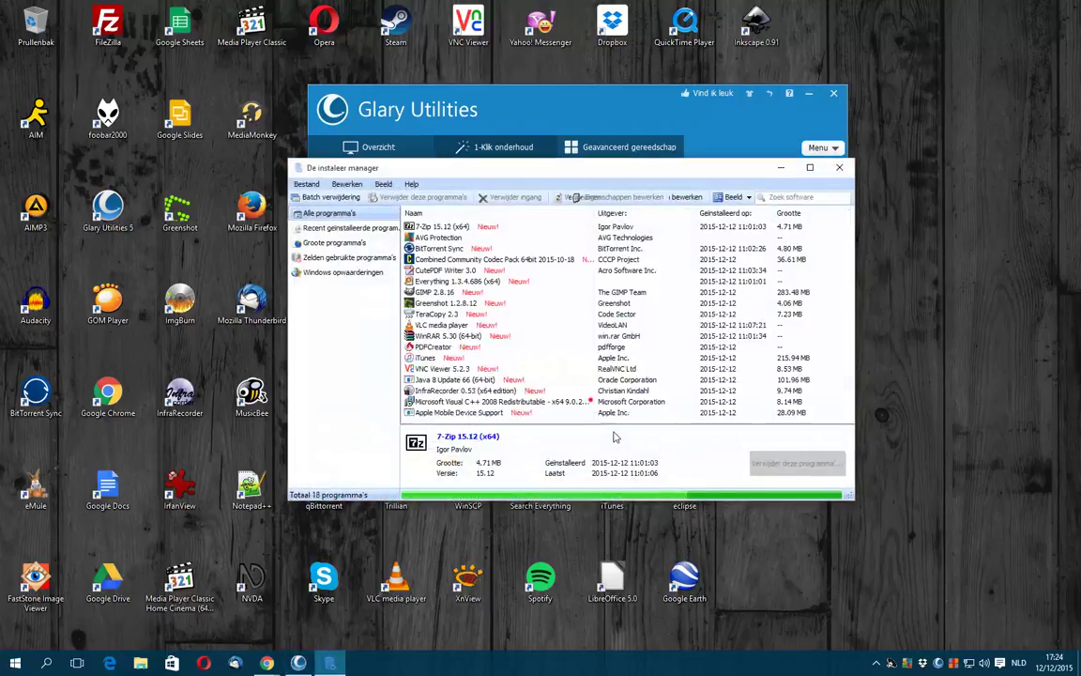
pyautogui.click(810, 167)
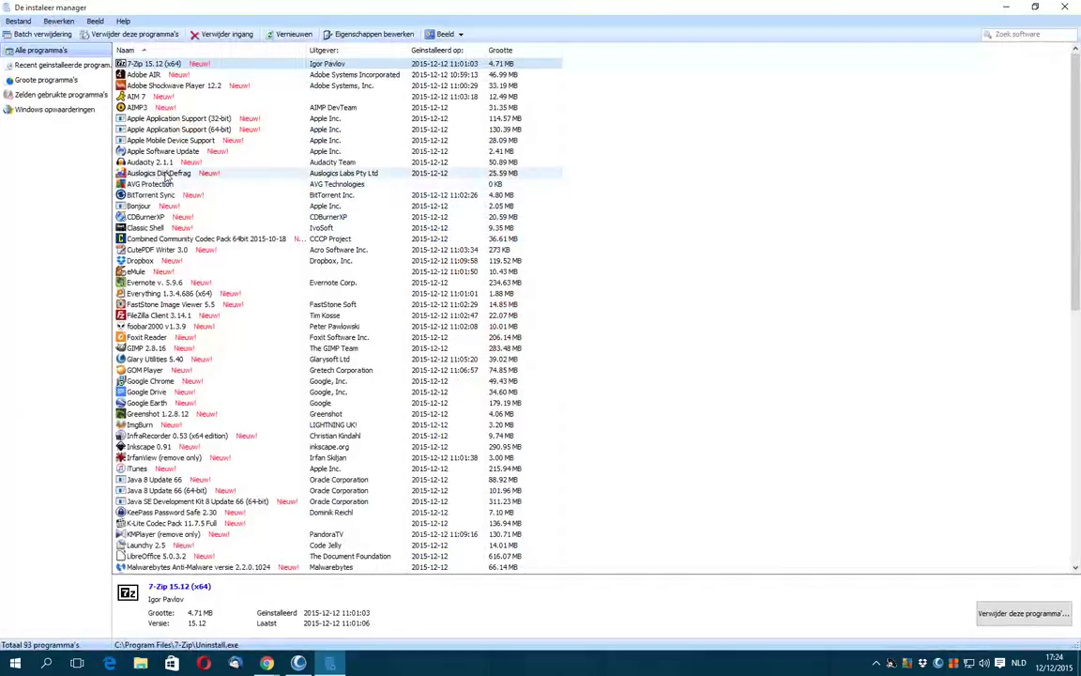
pyautogui.scroll(-10, 171, 266)
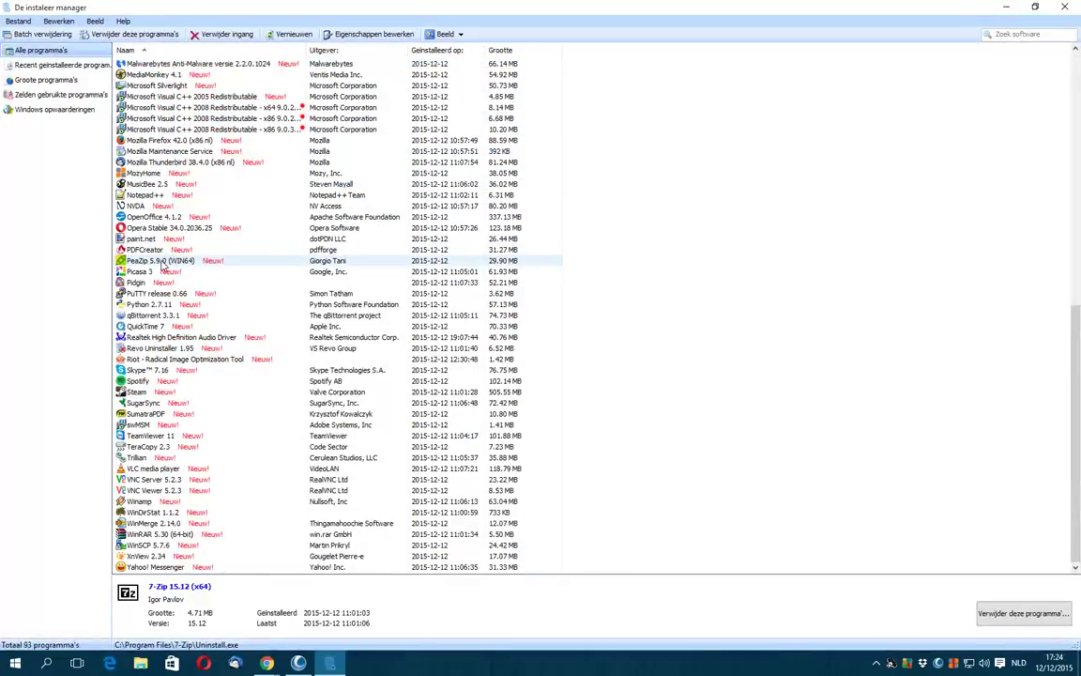
pyautogui.scroll(10, 164, 268)
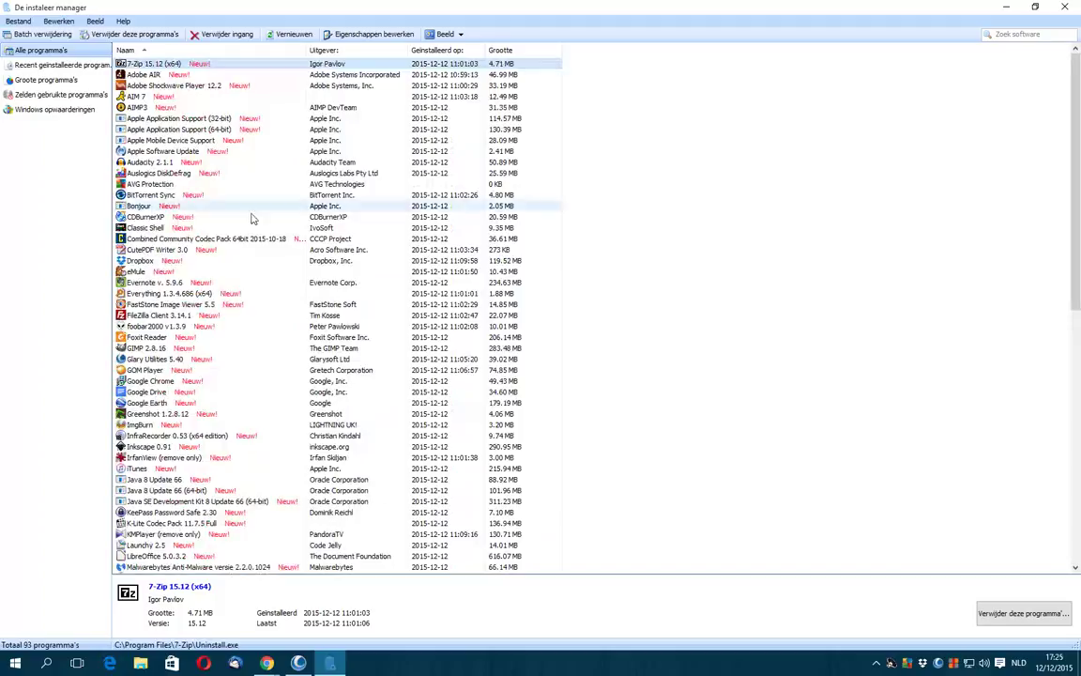
pyautogui.click(502, 50)
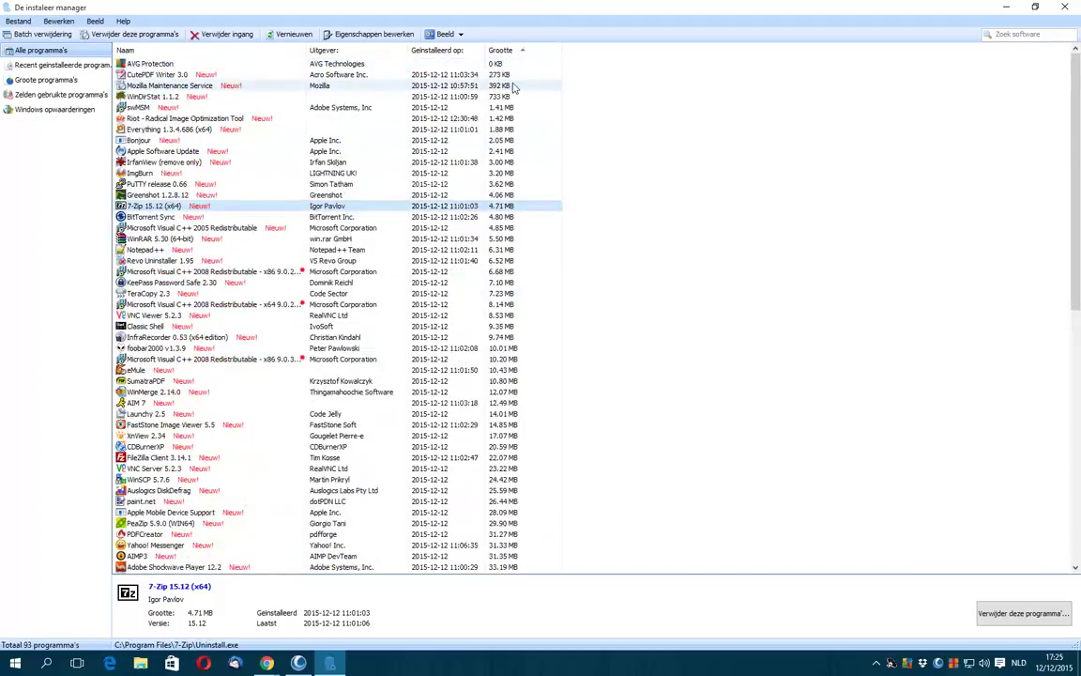
pyautogui.click(502, 49)
pyautogui.click(205, 63)
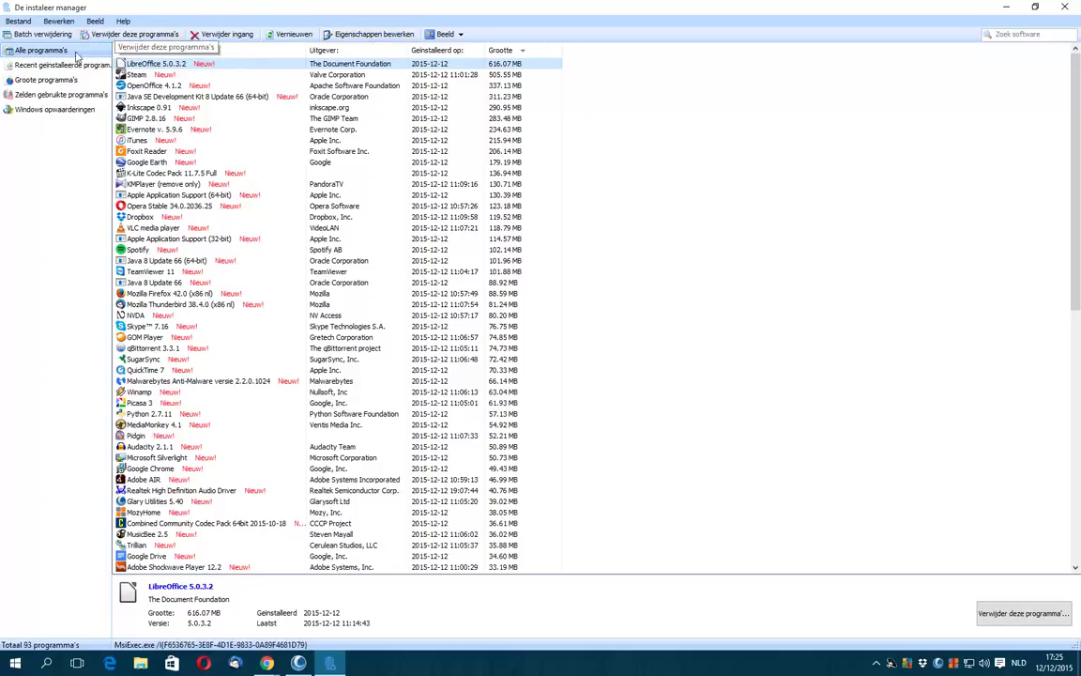
# - Look through the large programs, rarely used programs and Windows updates categories, and close the uninstall manager
pyautogui.click(58, 83)
pyautogui.click(59, 95)
pyautogui.click(68, 112)
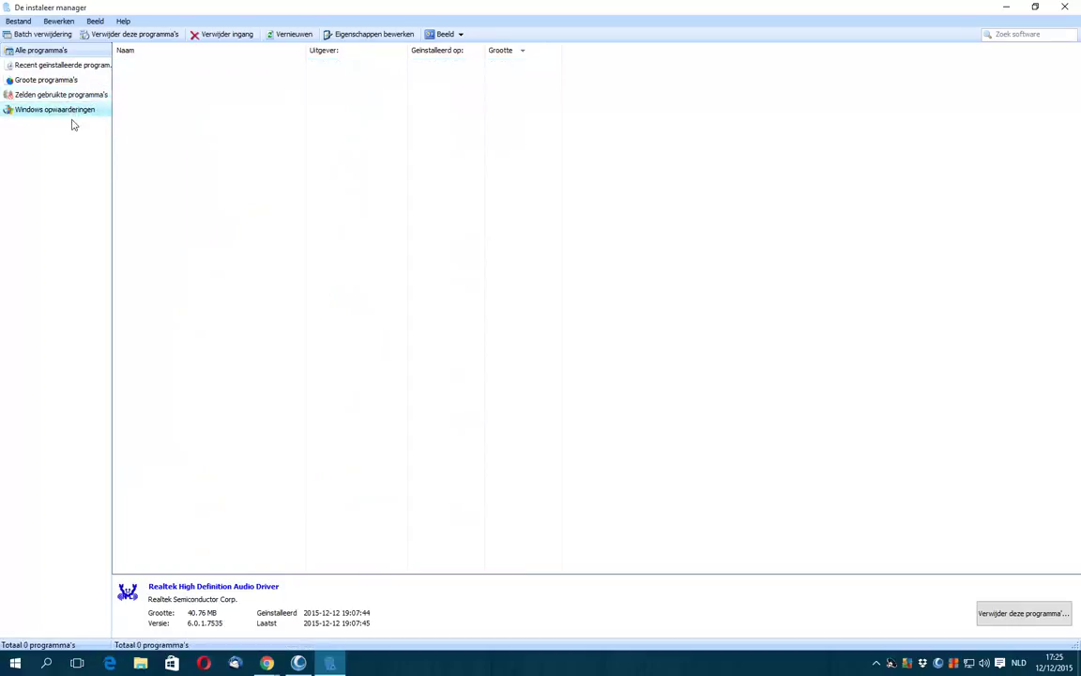
pyautogui.click(1065, 6)
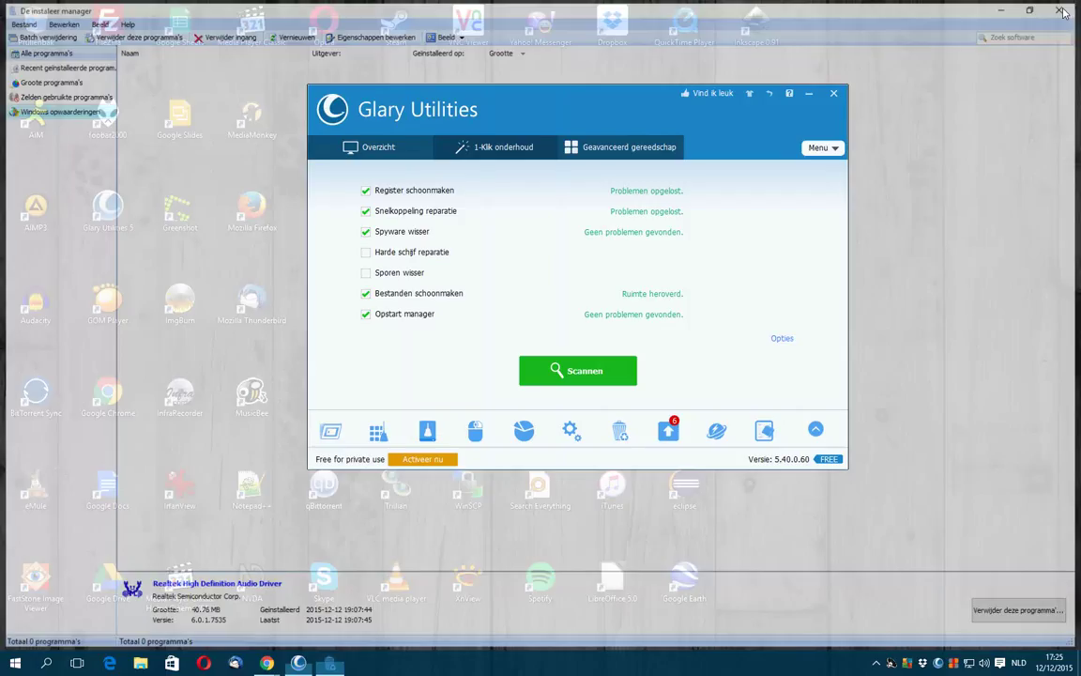
# - Check for software updates and examine the detected updates on the Filepuma results page in Chrome
pyautogui.click(669, 434)
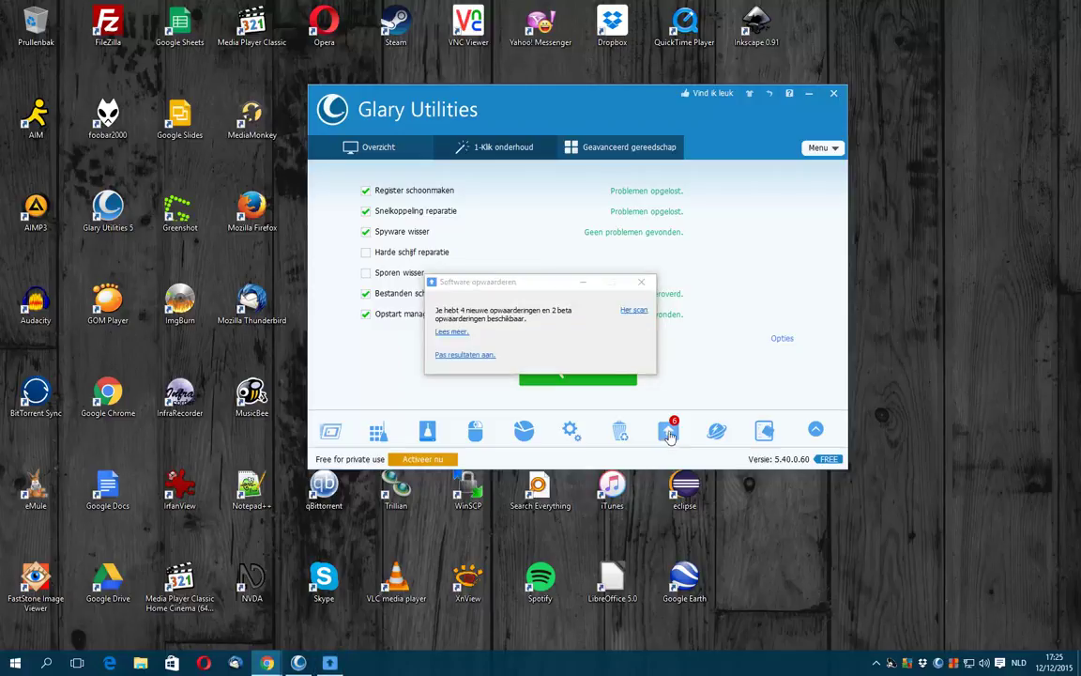
pyautogui.click(454, 334)
pyautogui.moveTo(1080, 141); pyautogui.dragTo(439, 5)
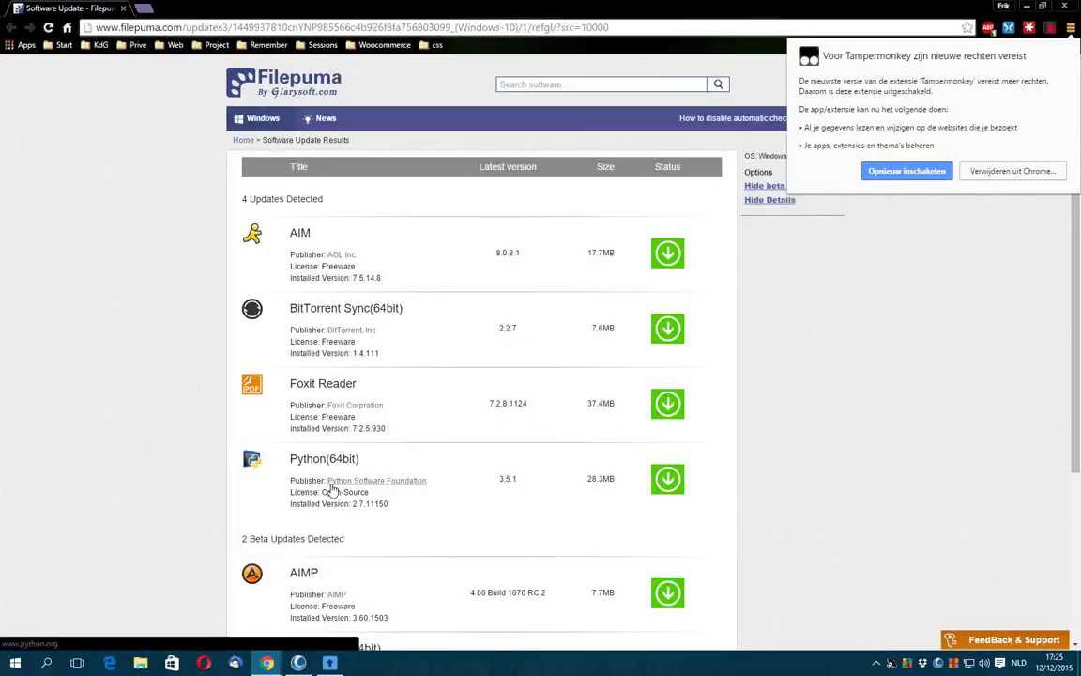
pyautogui.scroll(-3, 460, 462)
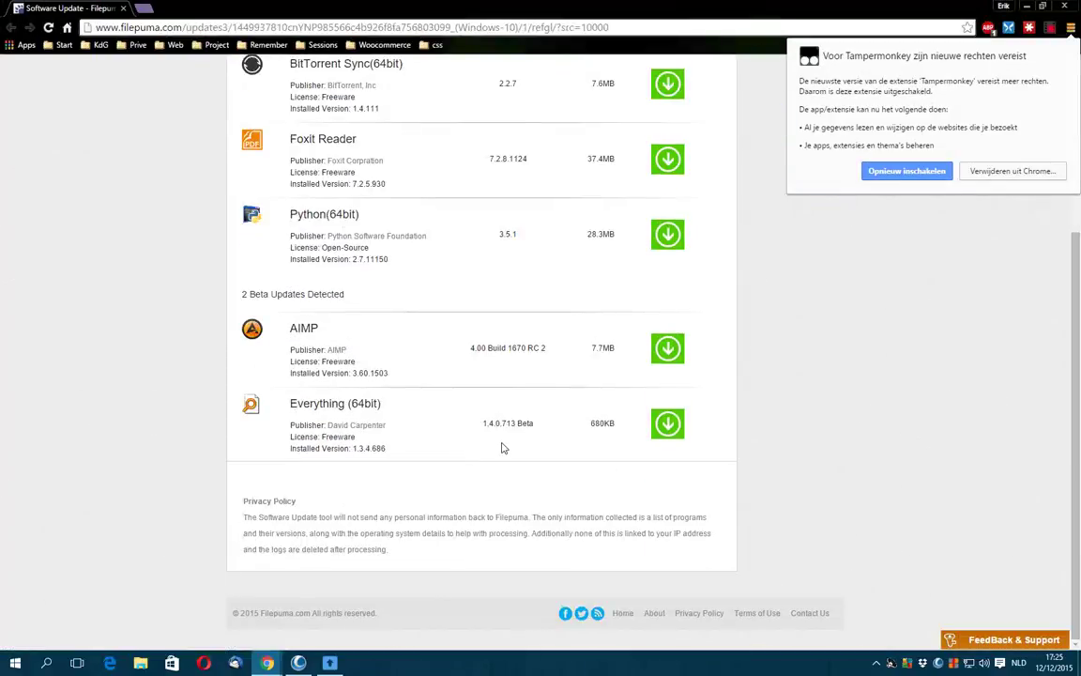
pyautogui.scroll(3, 541, 419)
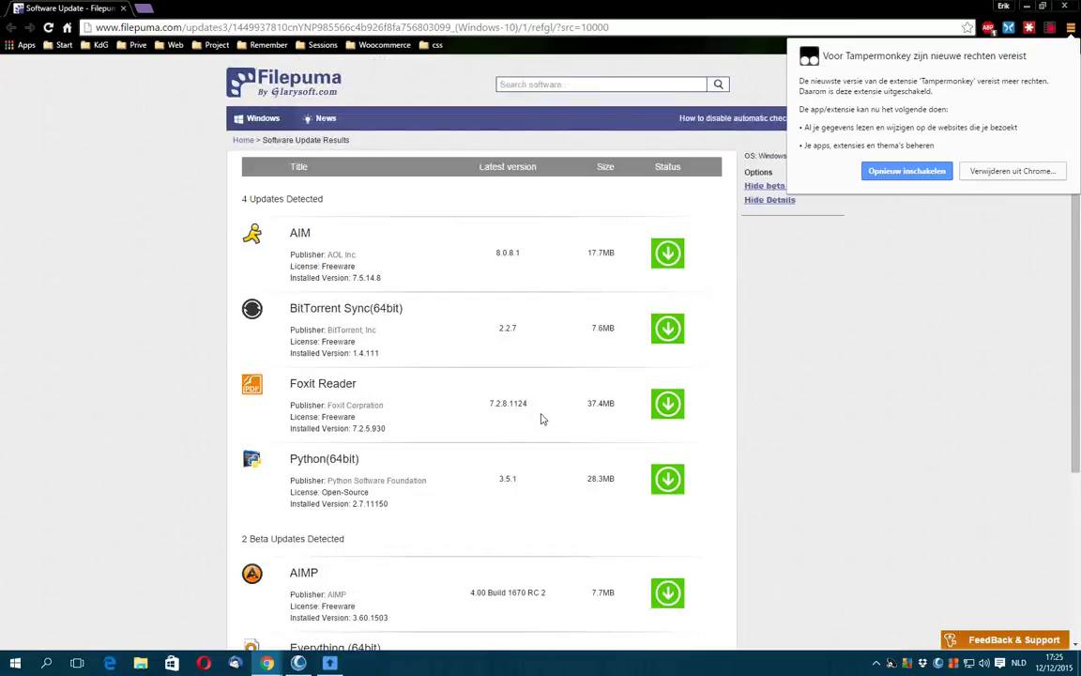
# - Dismiss the Tampermonkey permissions notice in Chrome, cancelling the extension's removal
pyautogui.click(1071, 28)
pyautogui.click(924, 358)
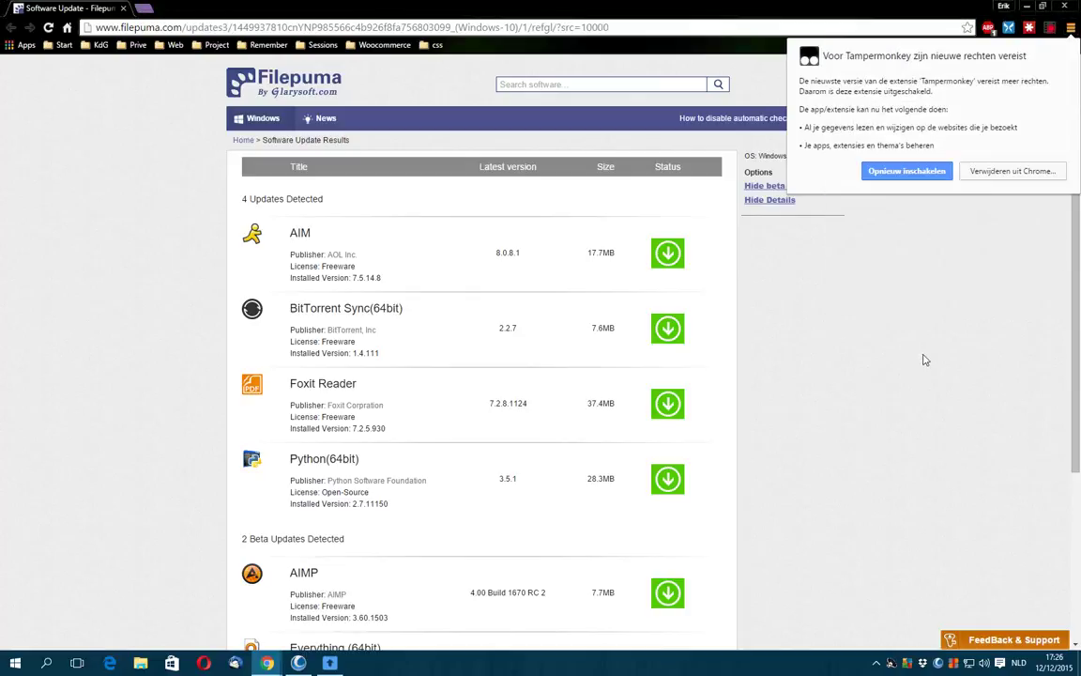
pyautogui.click(1037, 172)
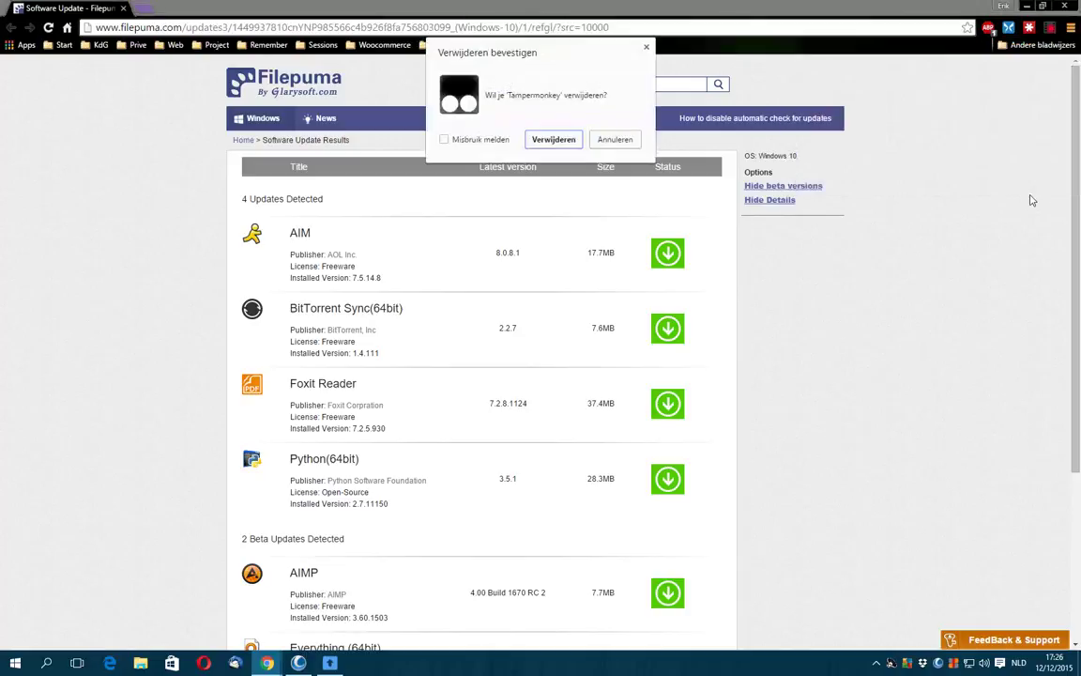
pyautogui.click(634, 142)
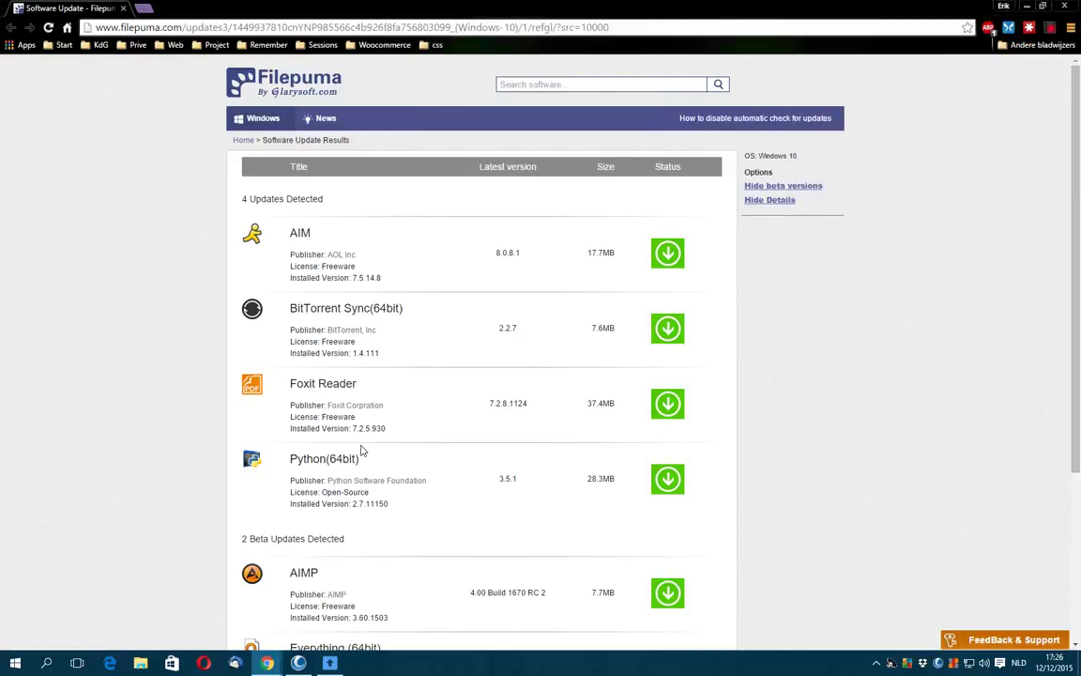
# - Examine the beta updates listed for AIMP and Everything, and close the software update dialog
pyautogui.scroll(-3, 380, 420)
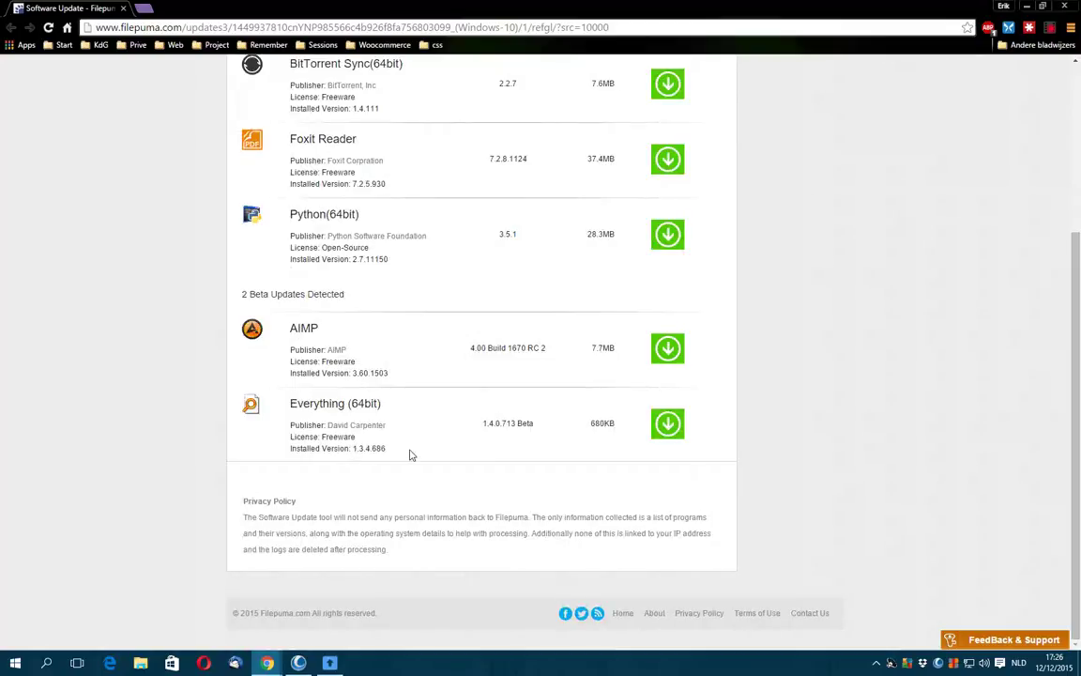
pyautogui.moveTo(238, 298); pyautogui.dragTo(354, 294)
pyautogui.scroll(2, 373, 376)
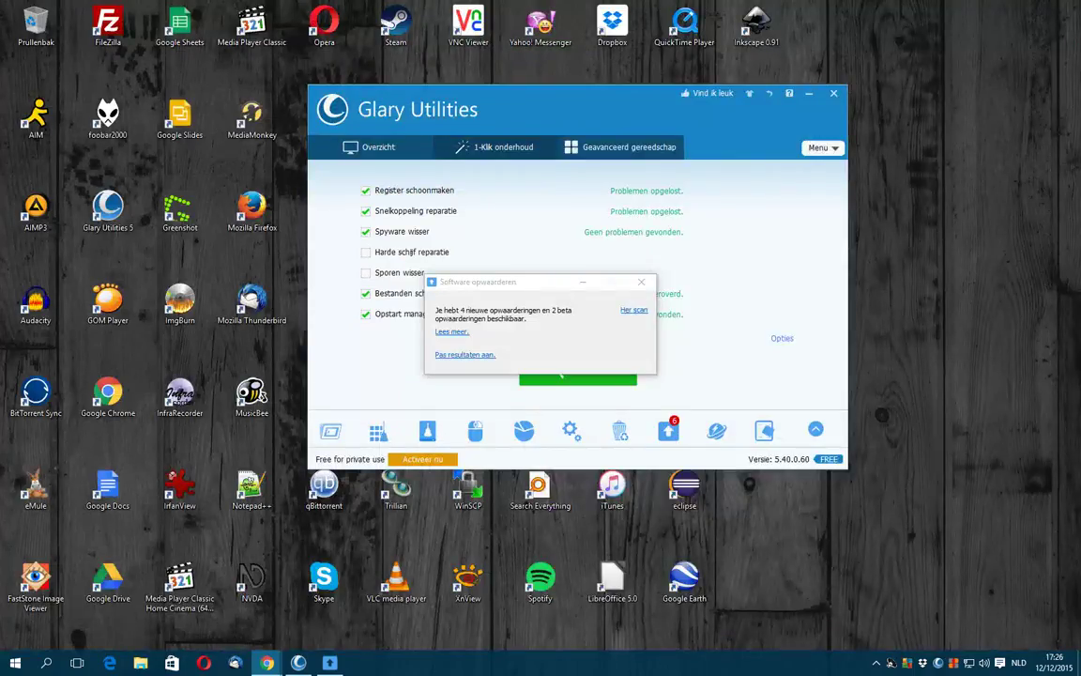
pyautogui.click(642, 282)
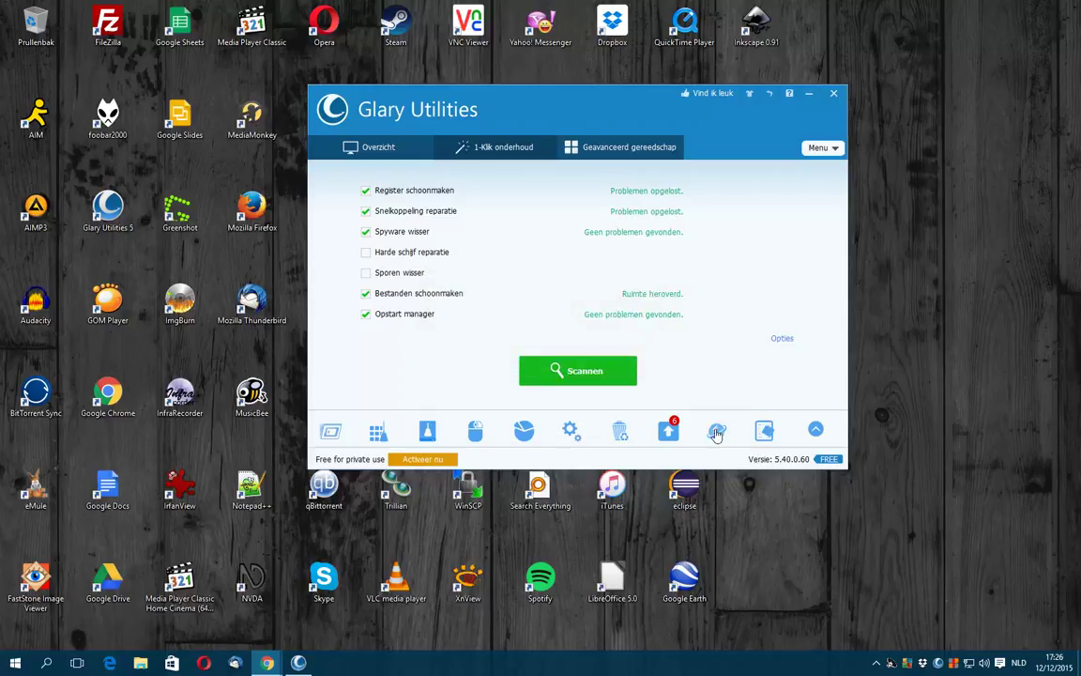
# - Open the Internet Explorer assistant, view its browser helper objects and close it
pyautogui.click(716, 432)
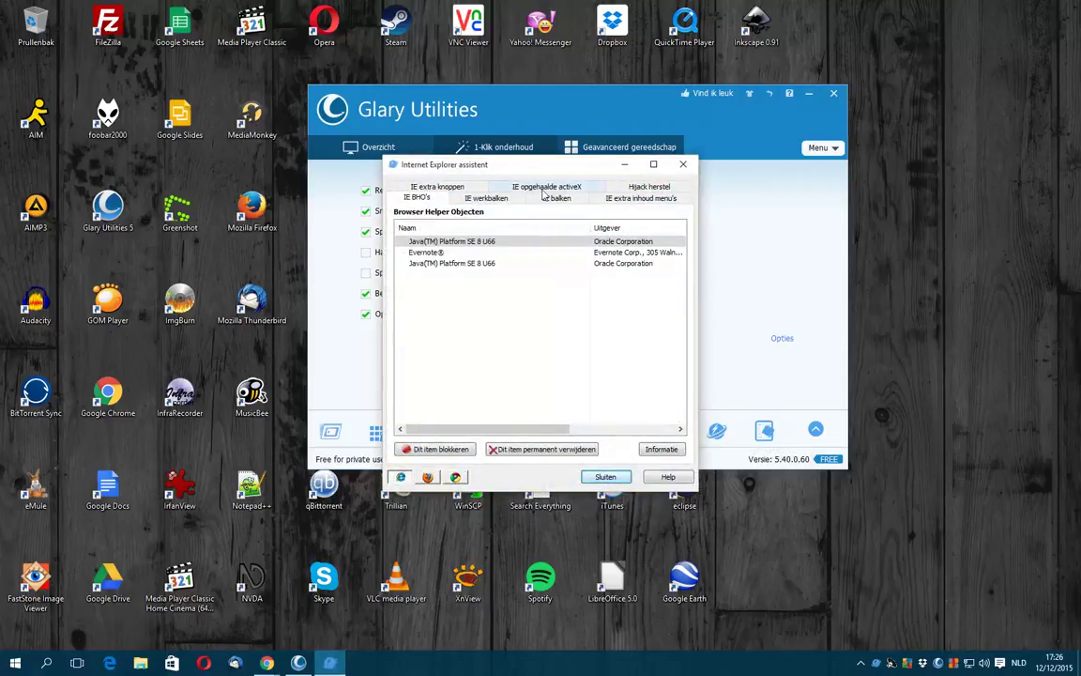
pyautogui.click(682, 167)
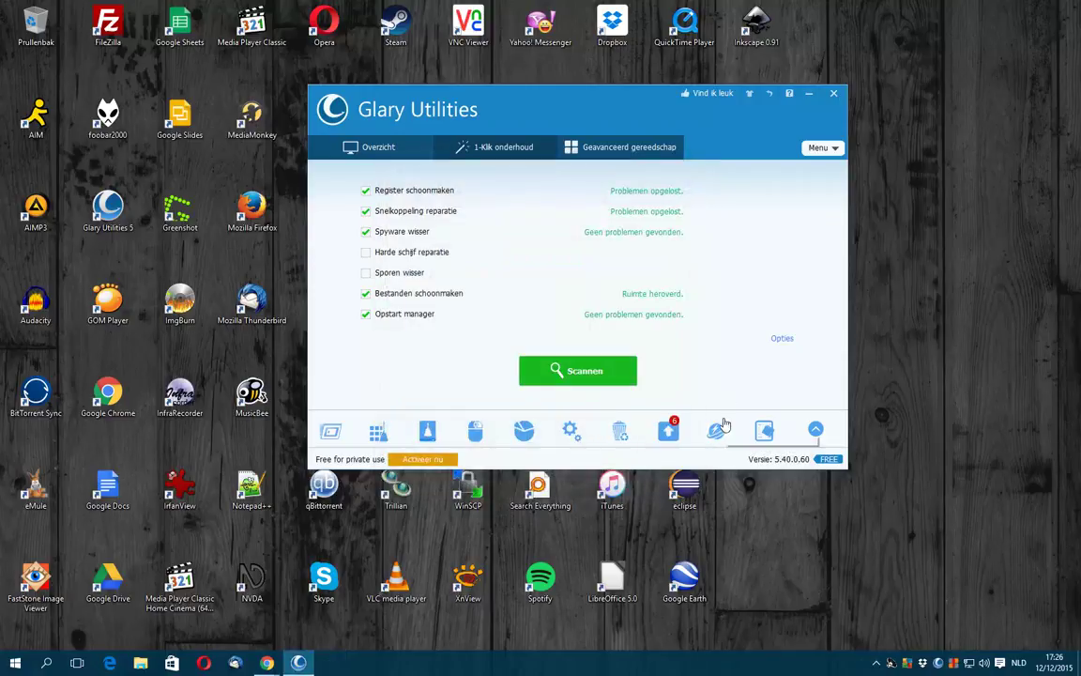
# - Open the tracks eraser and move and enlarge its window to show the whole list of found files
pyautogui.click(762, 437)
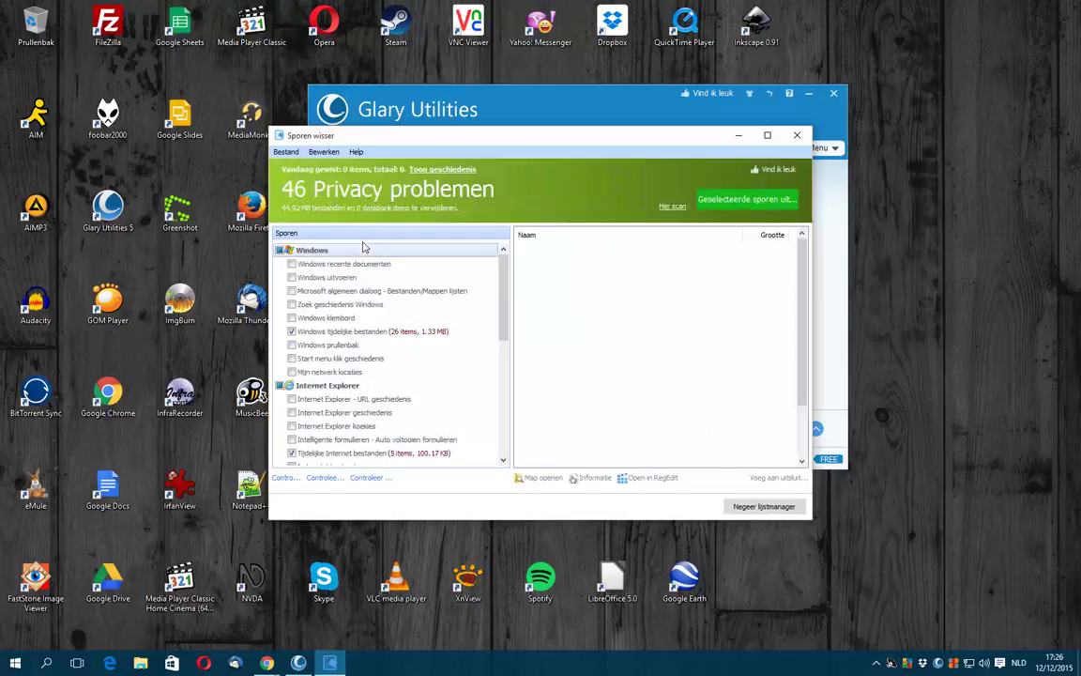
pyautogui.moveTo(634, 144); pyautogui.dragTo(502, 73)
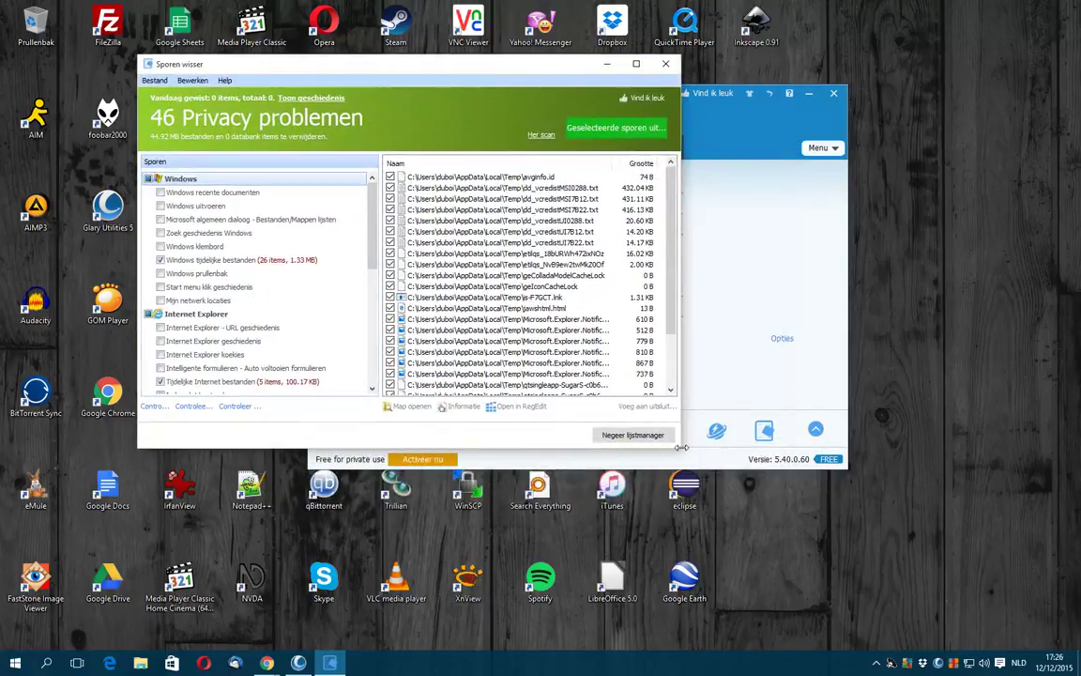
pyautogui.moveTo(679, 451); pyautogui.dragTo(852, 554)
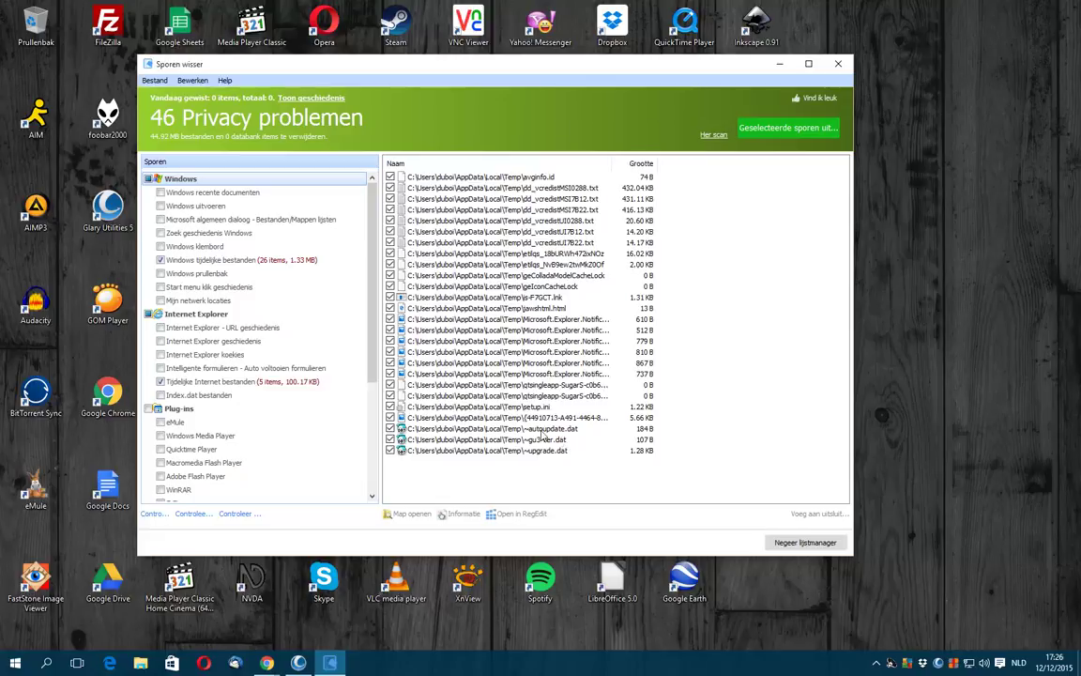
# - Erase the selected Windows and browser traces, confirm the removal and close the tracks eraser
pyautogui.click(816, 133)
pyautogui.click(562, 378)
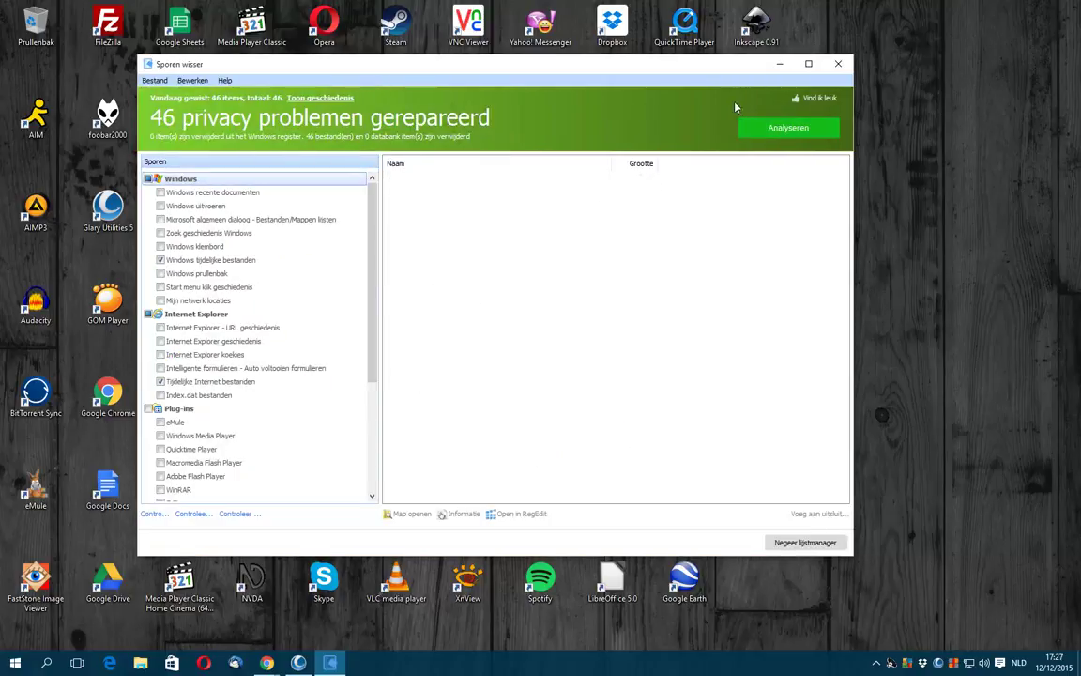
pyautogui.click(837, 66)
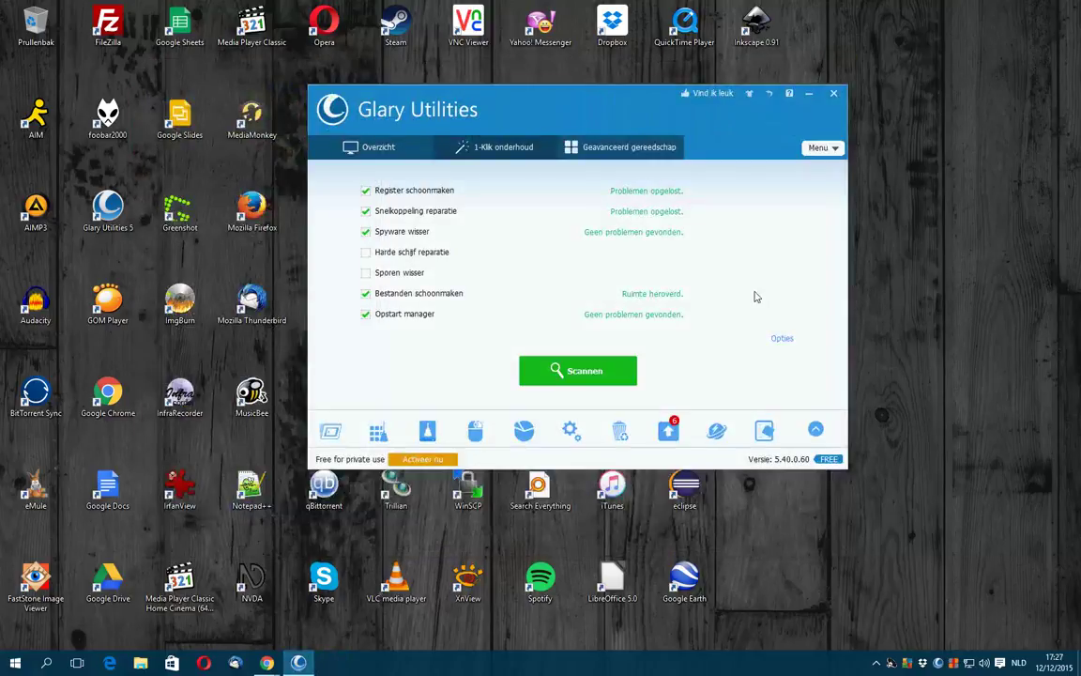
# - Open the malware remover from the extra tools and scan the computer for malware
pyautogui.click(815, 433)
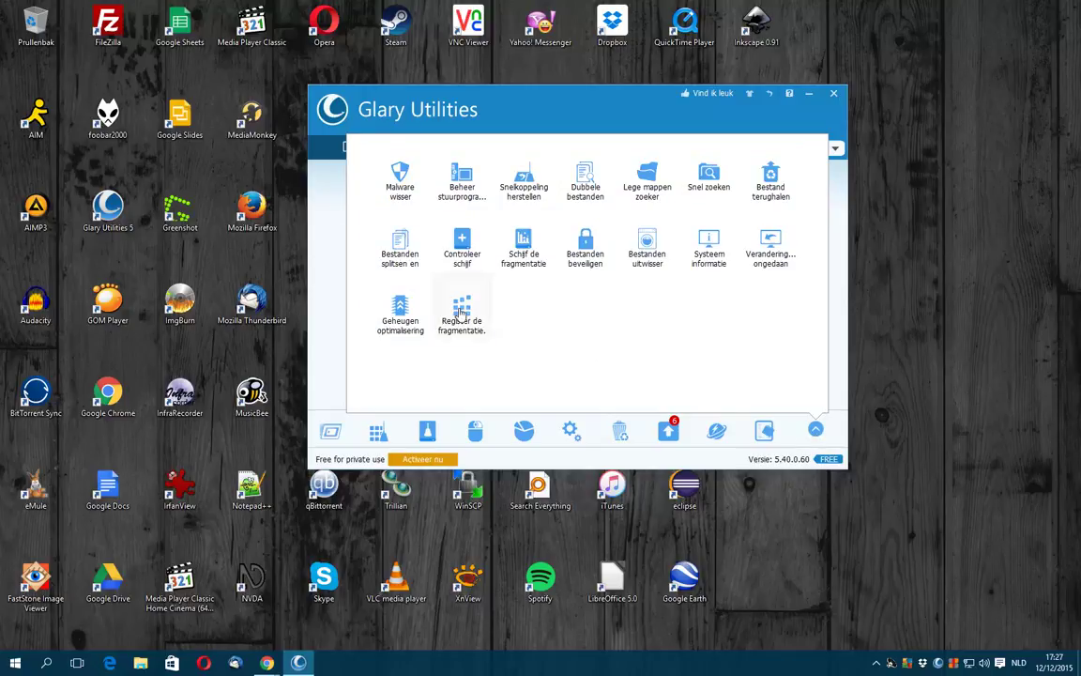
pyautogui.click(397, 174)
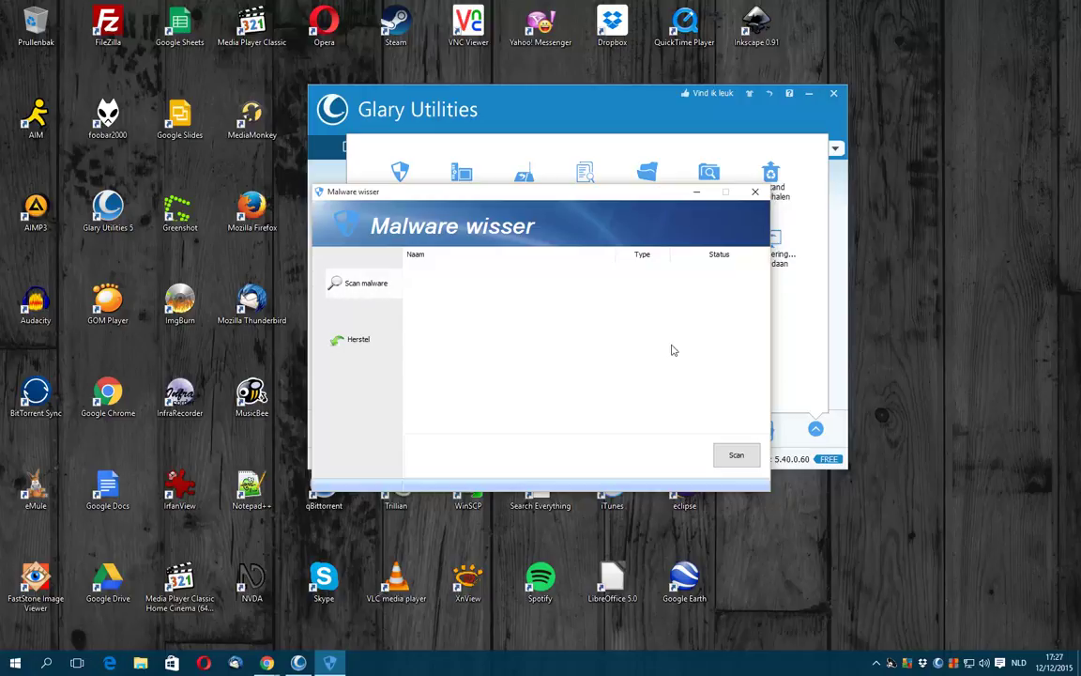
pyautogui.click(738, 454)
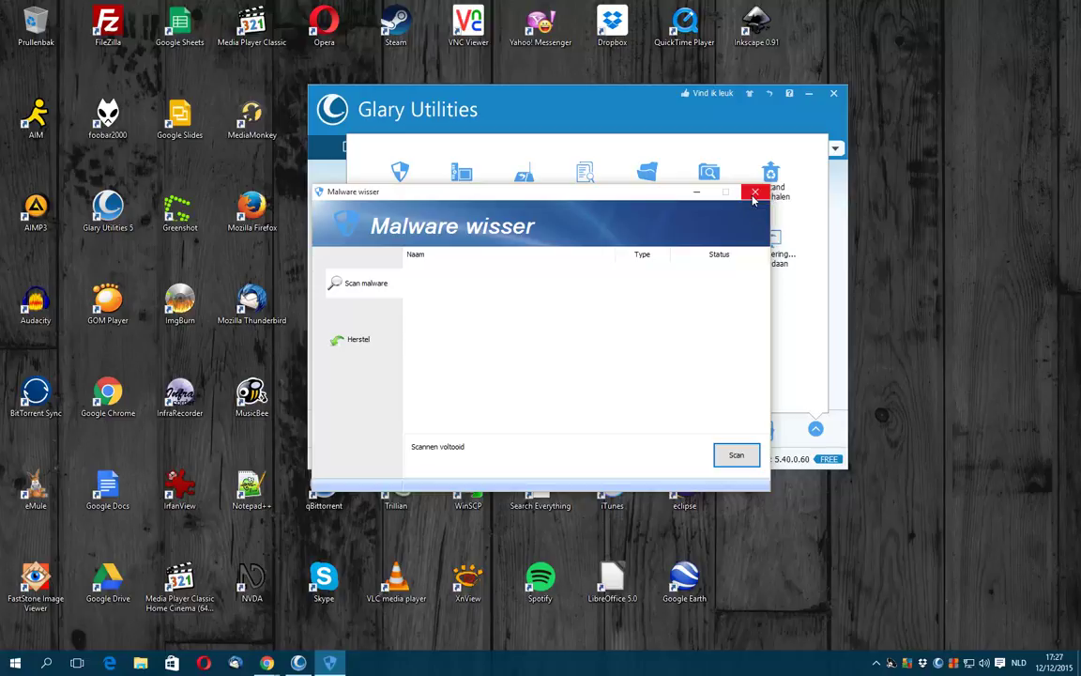
# - Move the malware remover aside to reveal the desktop shortcuts, close it and restore the main maintenance window
pyautogui.click(811, 97)
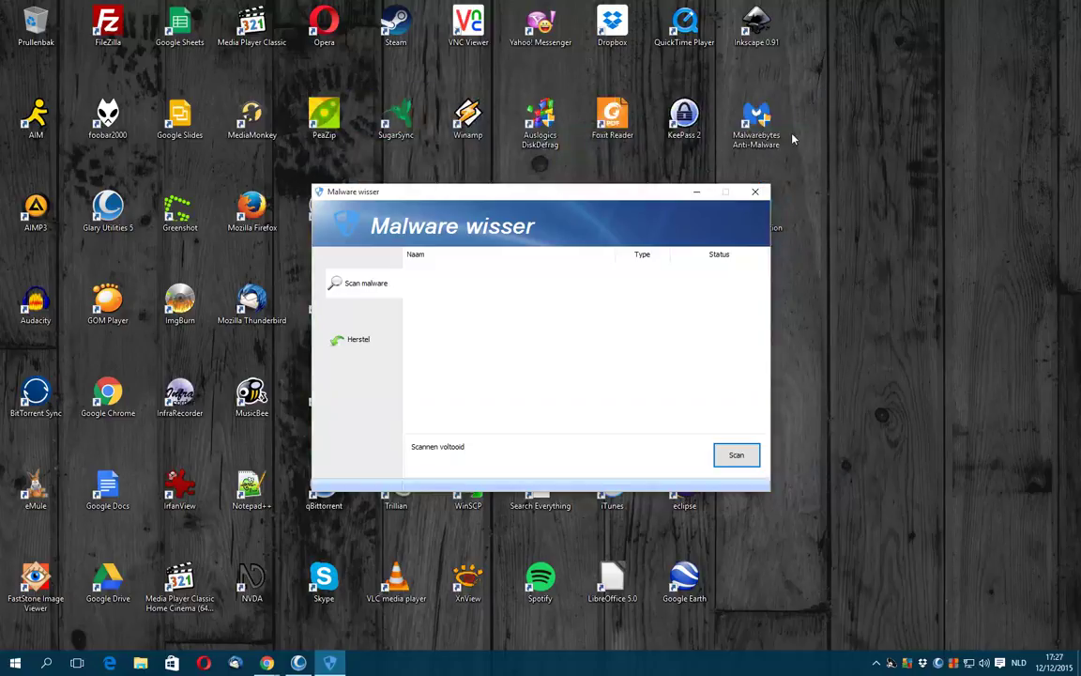
pyautogui.moveTo(665, 197); pyautogui.dragTo(524, 200)
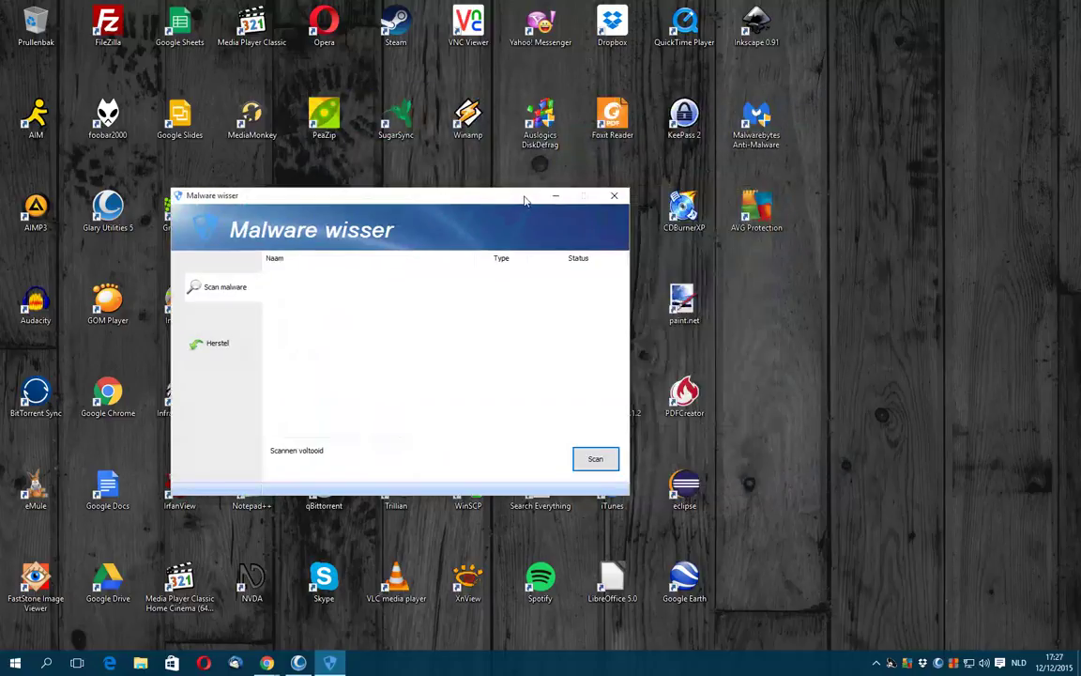
pyautogui.click(614, 199)
pyautogui.click(300, 664)
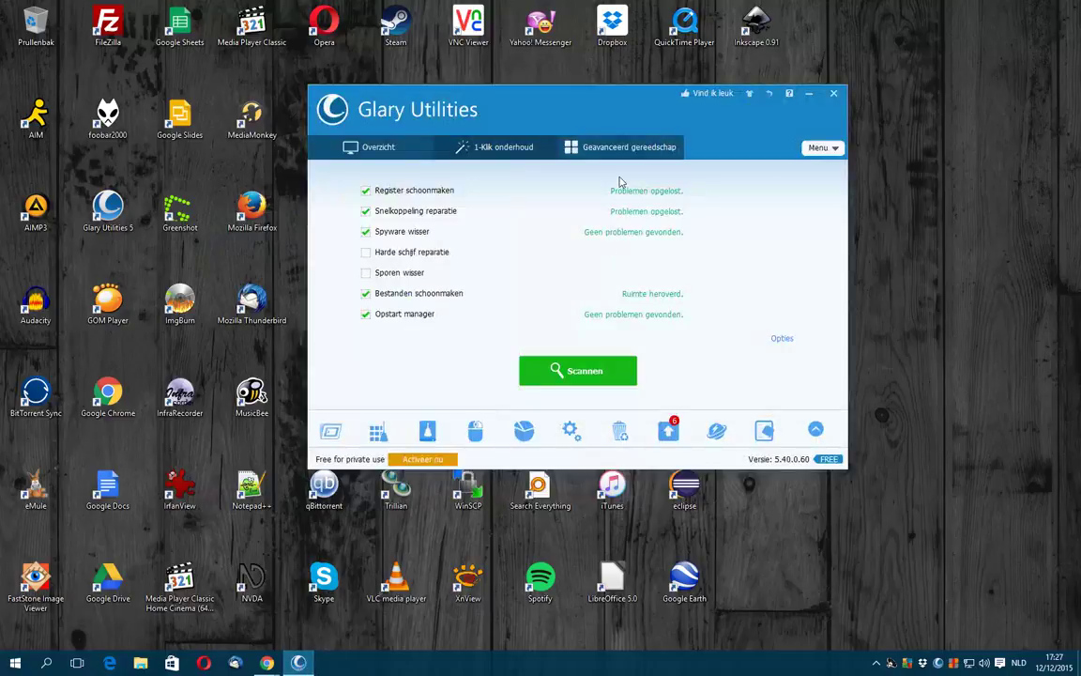
# - Open the disk defragmenter from the advanced optimisation tools and select drive C:, accepting the SSD warning
pyautogui.click(608, 150)
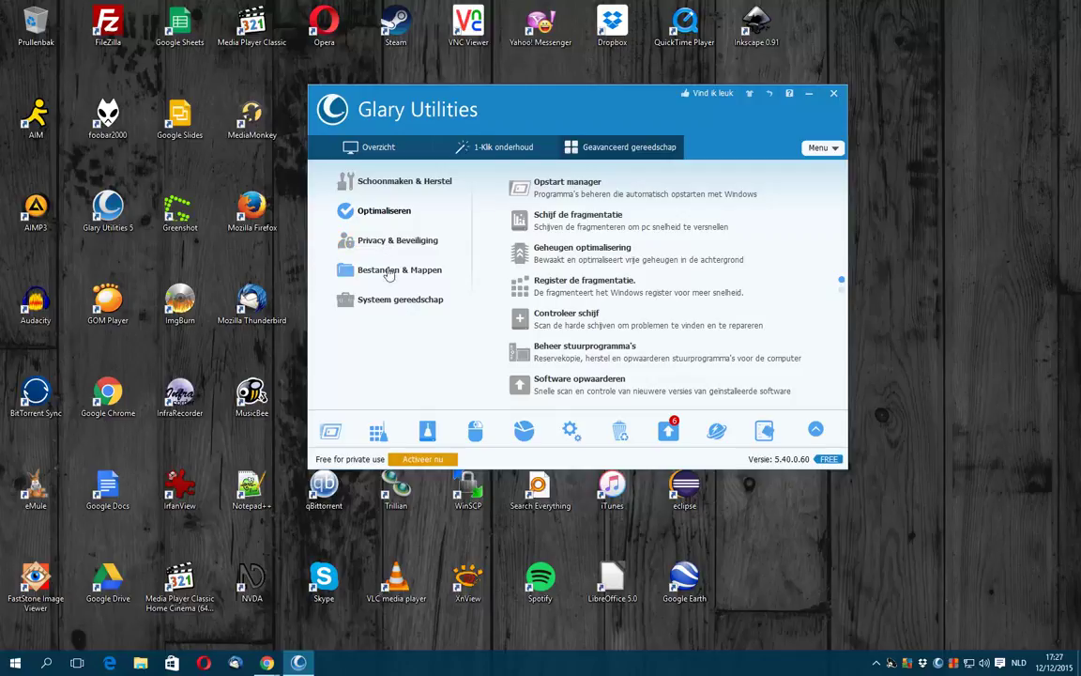
pyautogui.click(380, 180)
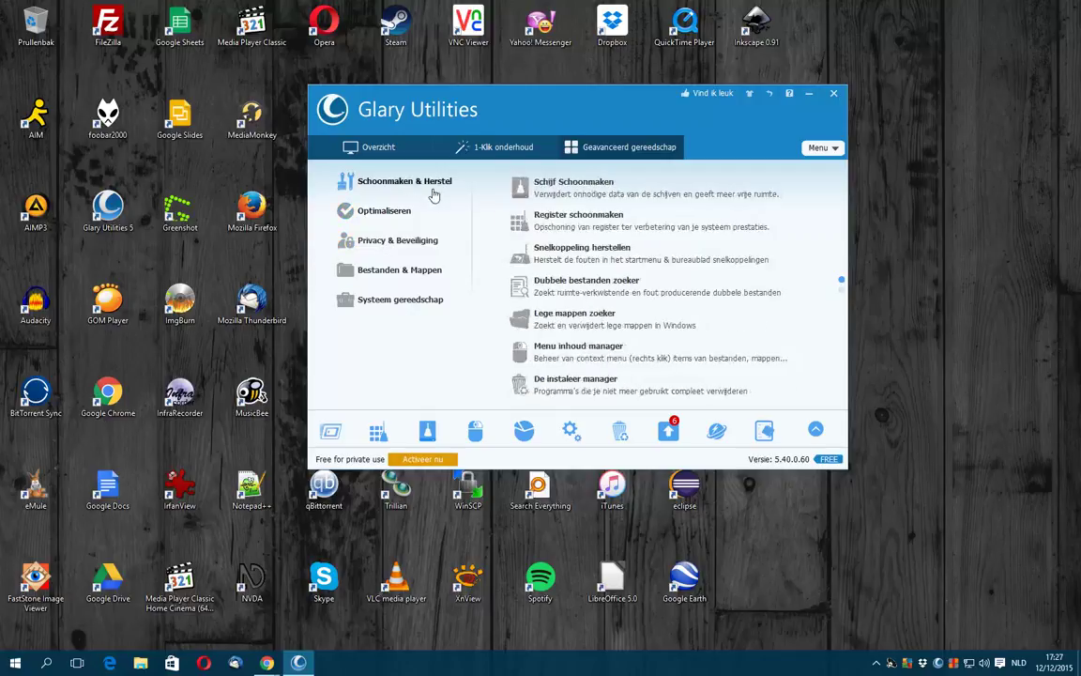
pyautogui.click(402, 211)
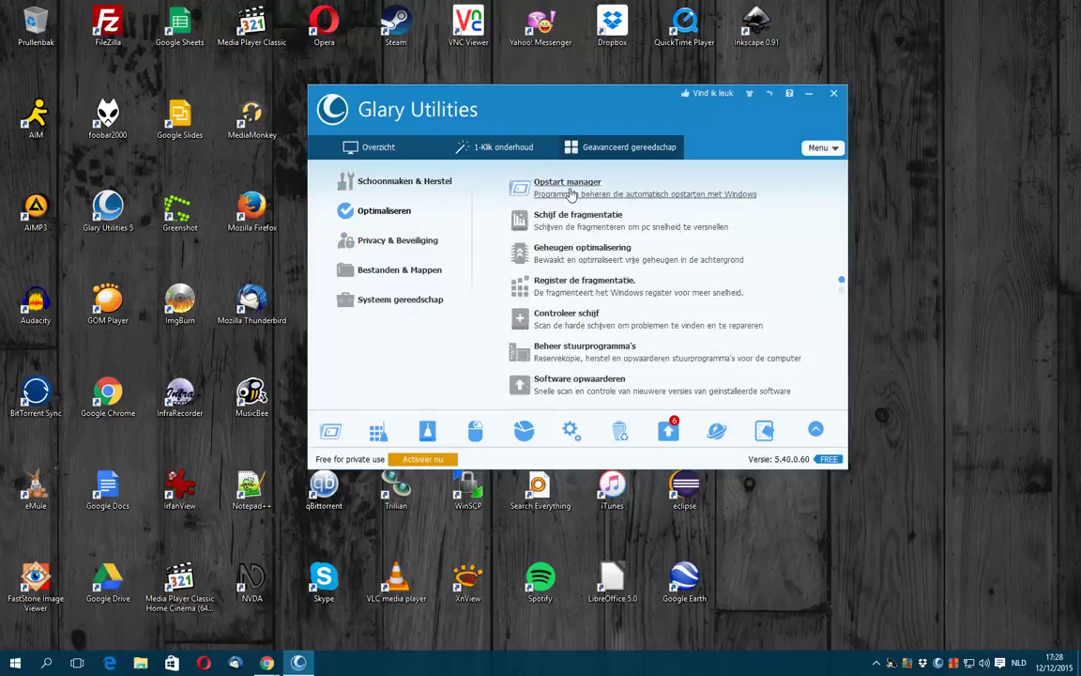
pyautogui.click(570, 220)
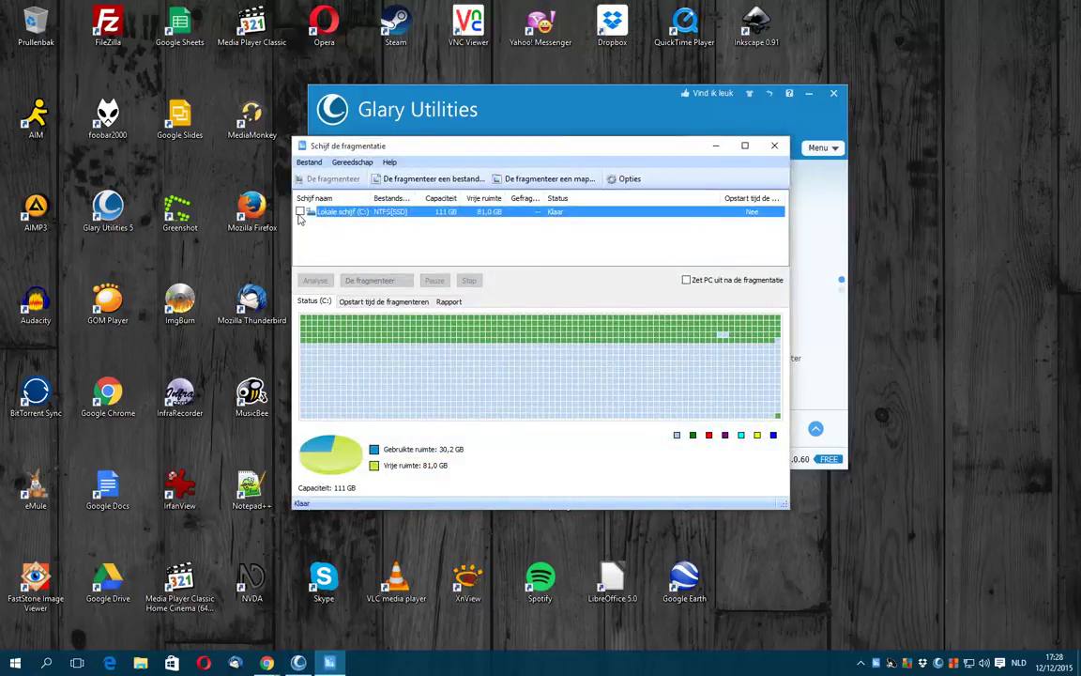
pyautogui.click(300, 213)
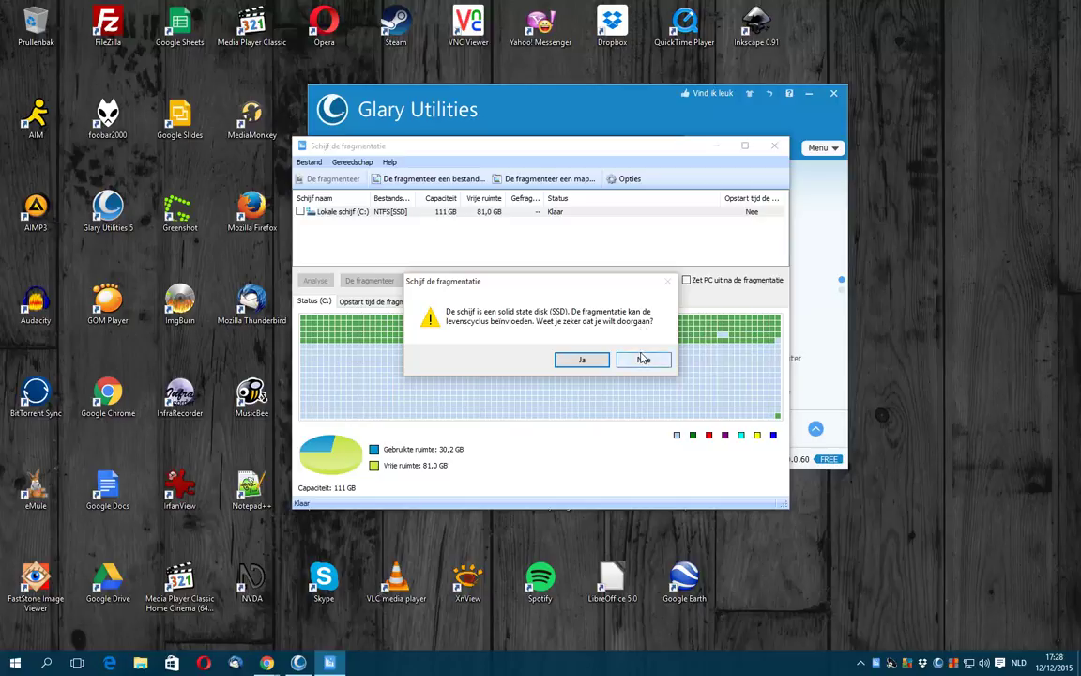
pyautogui.click(582, 360)
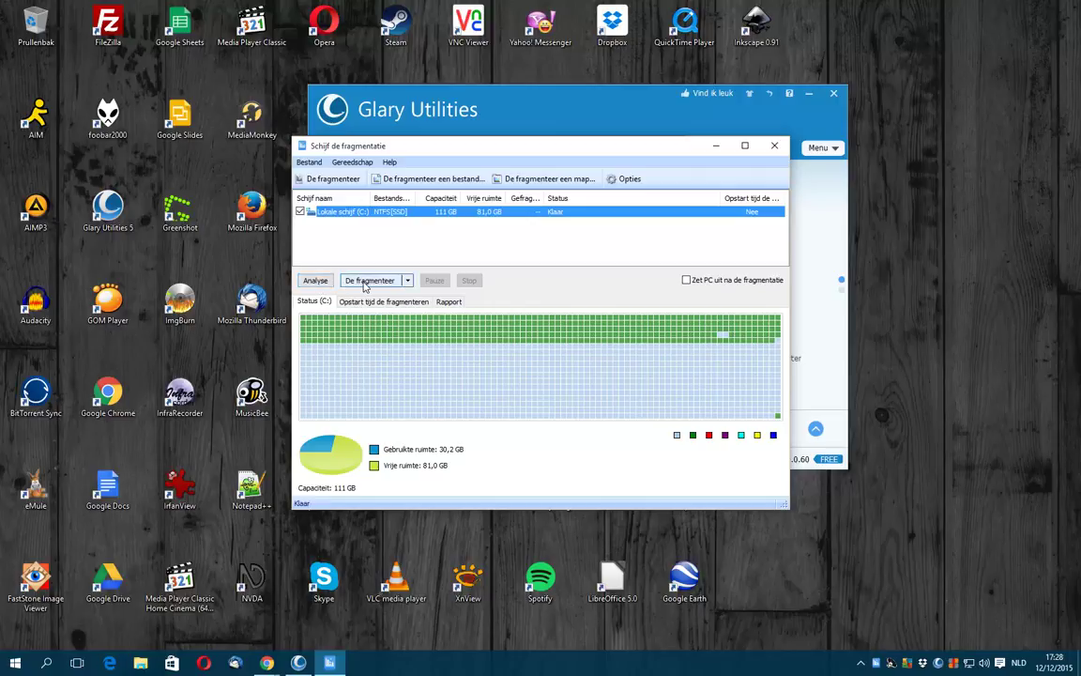
# - Analyse drive C: for fragmentation, check the colour legend of the disk map and close the defragmenter
pyautogui.click(315, 282)
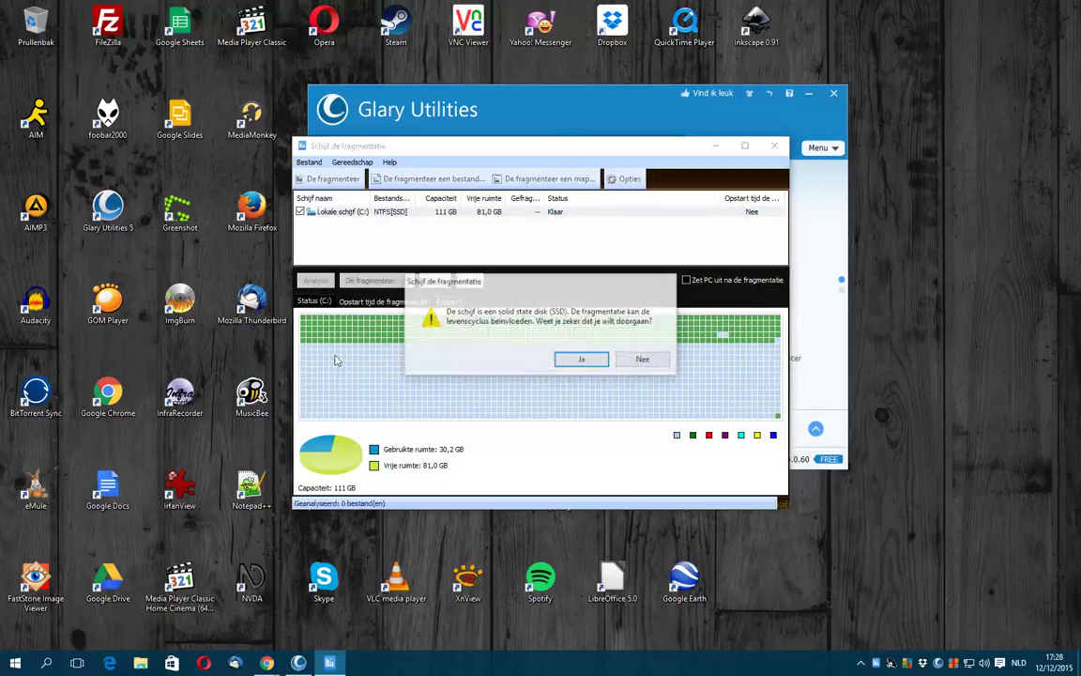
pyautogui.click(574, 359)
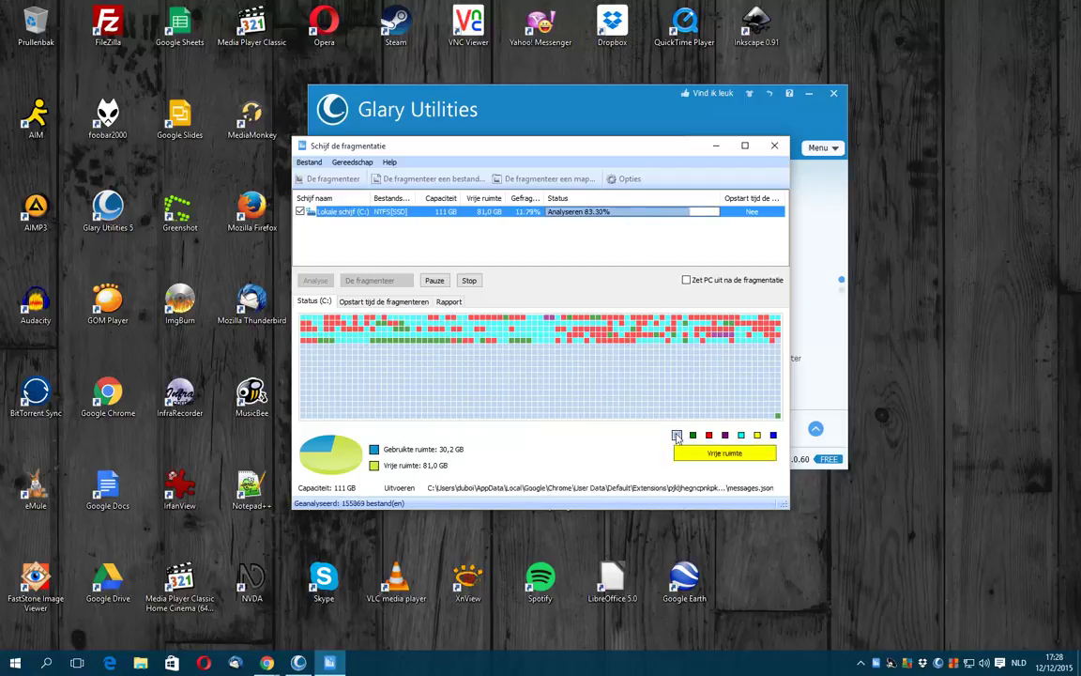
pyautogui.moveTo(678, 437)
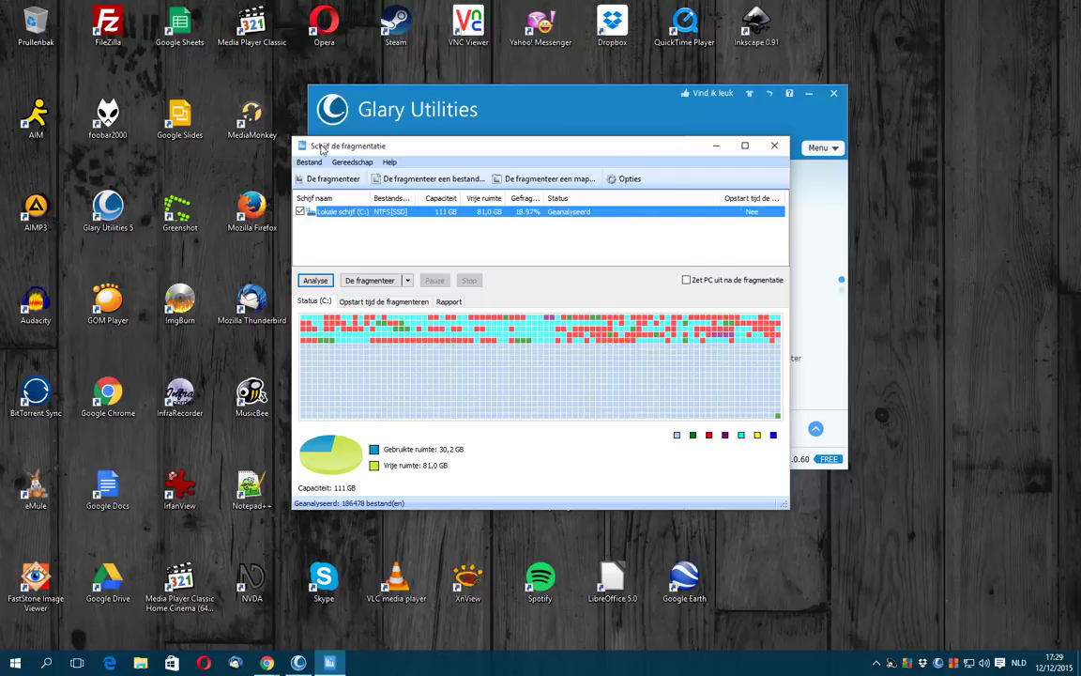
pyautogui.click(780, 144)
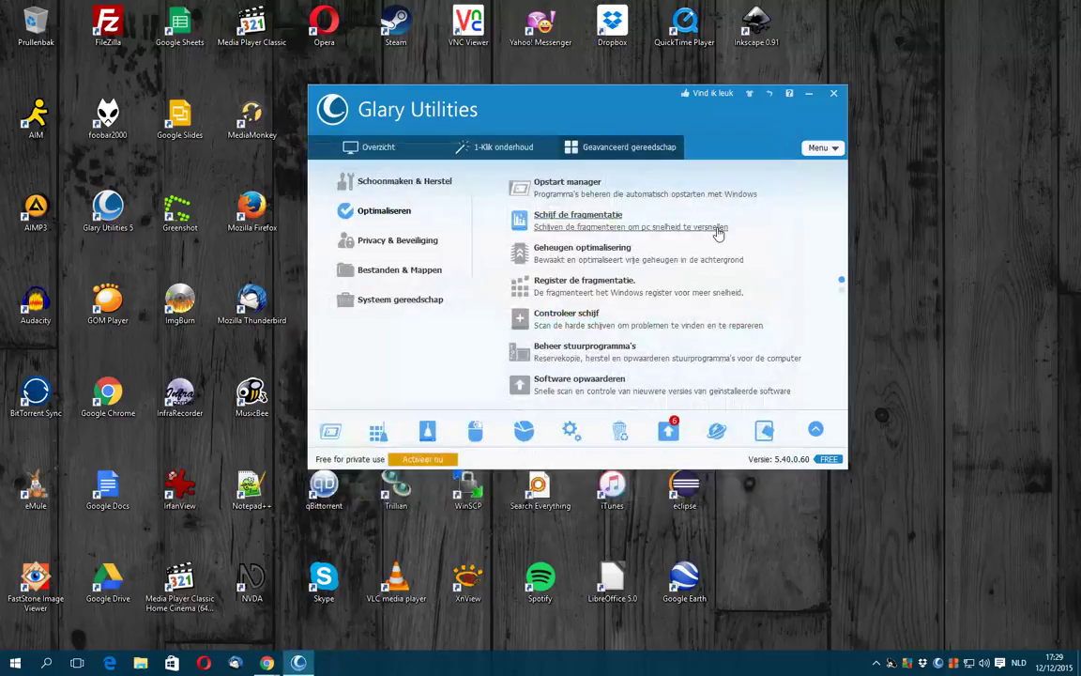
# - Open the memory optimiser, adjust the amount of memory to free, and accept its automatic optimisation options
pyautogui.click(606, 250)
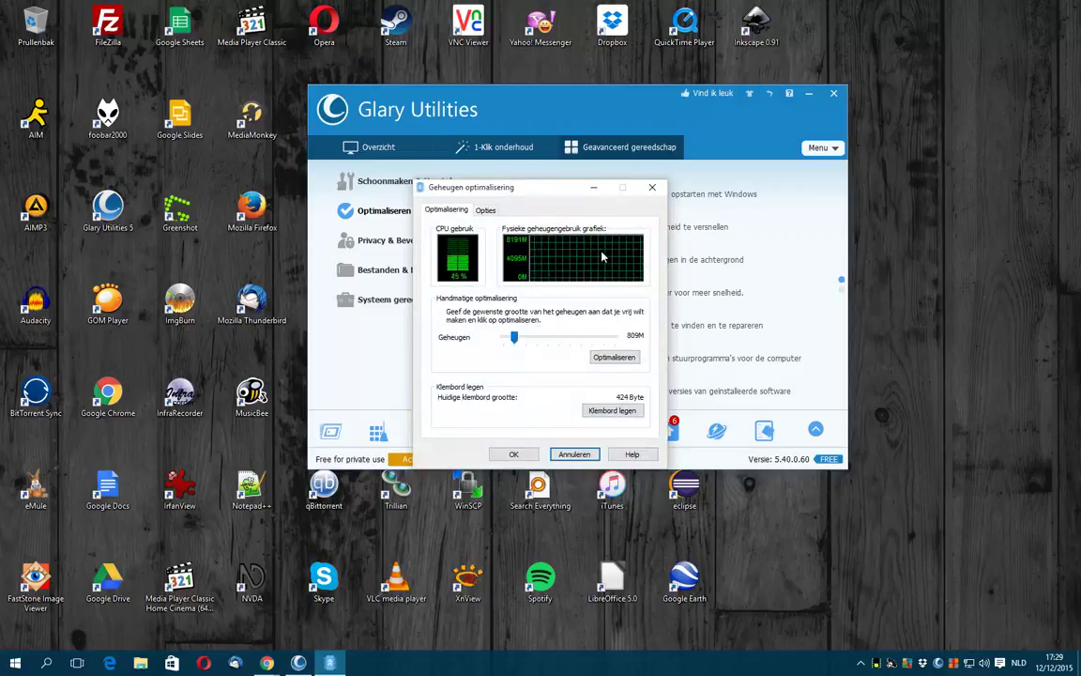
pyautogui.moveTo(513, 340)
pyautogui.mouseDown()
pyautogui.moveTo(540, 338)
pyautogui.moveTo(513, 337)
pyautogui.mouseUp()
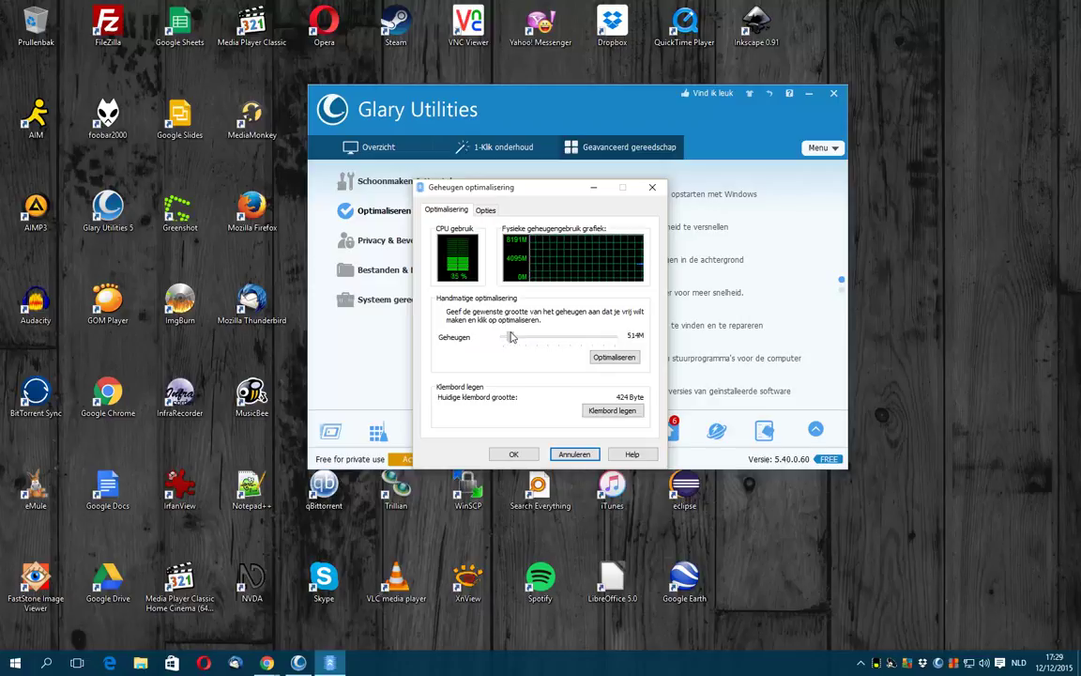
pyautogui.click(486, 210)
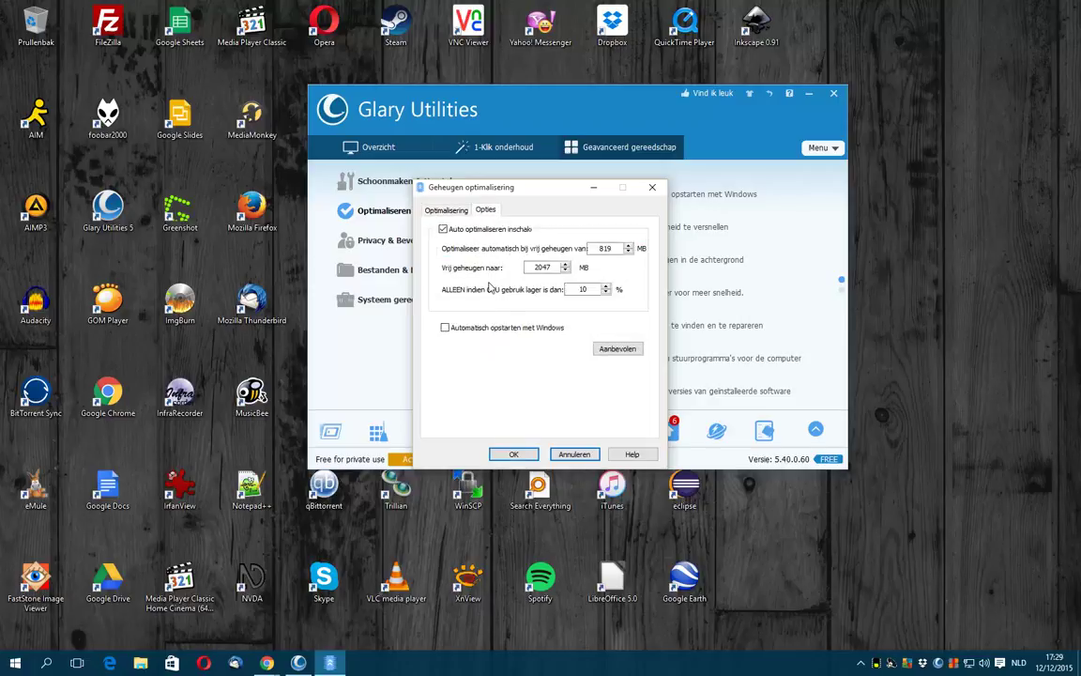
pyautogui.click(514, 454)
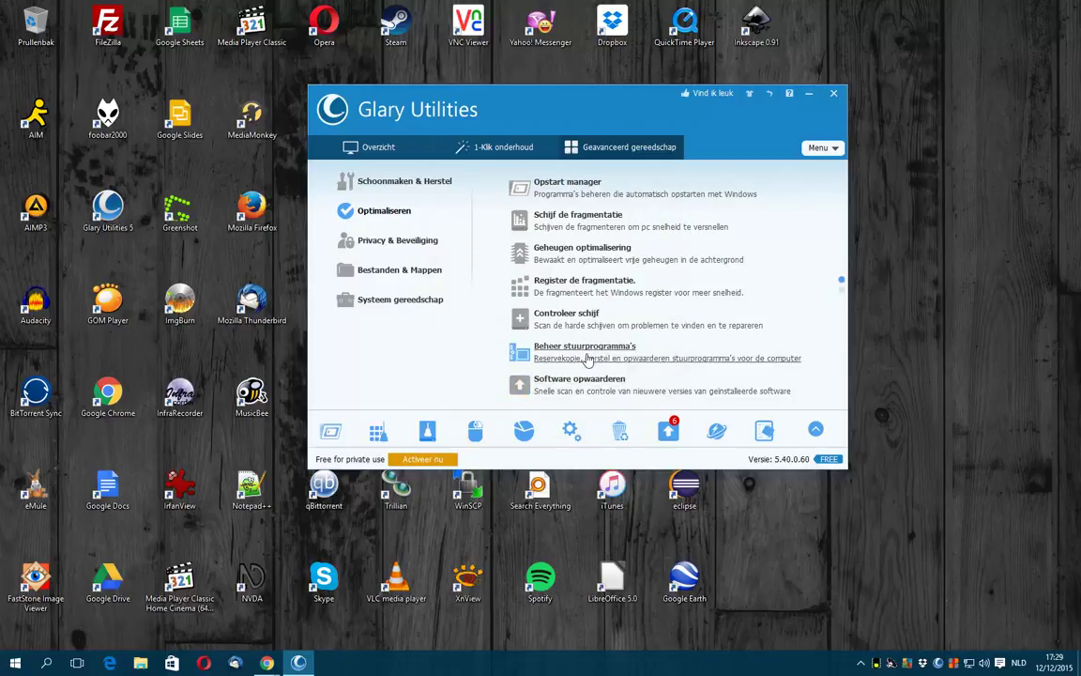
# - Open the driver manager, look through the whole list of drivers available for backup and close it
pyautogui.click(649, 354)
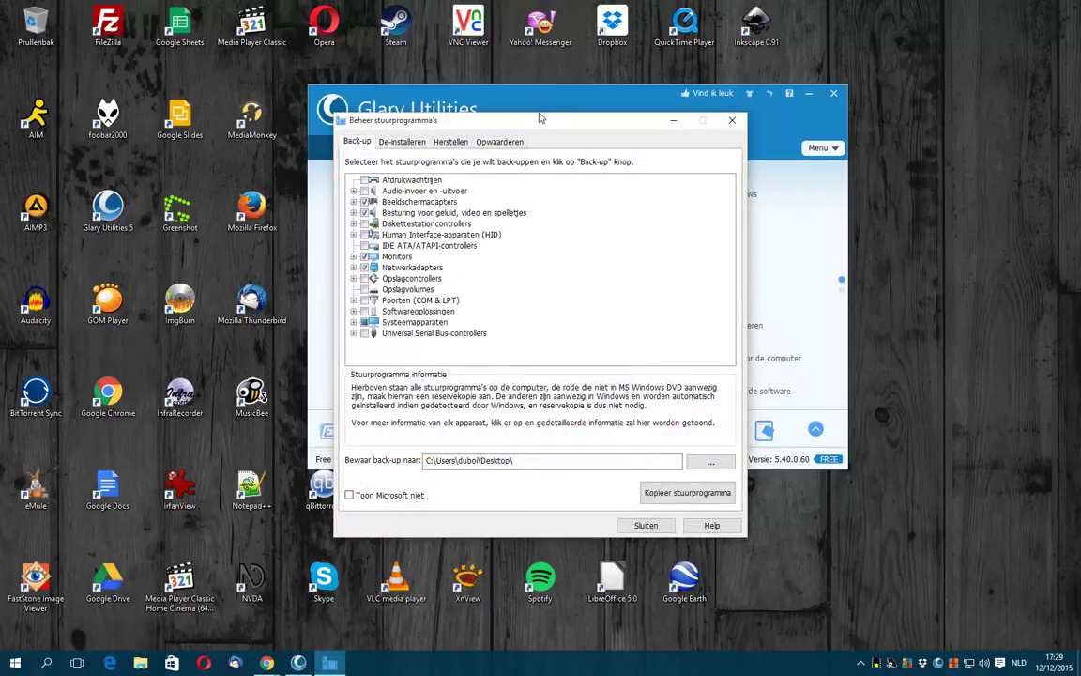
pyautogui.moveTo(541, 126); pyautogui.dragTo(281, 90)
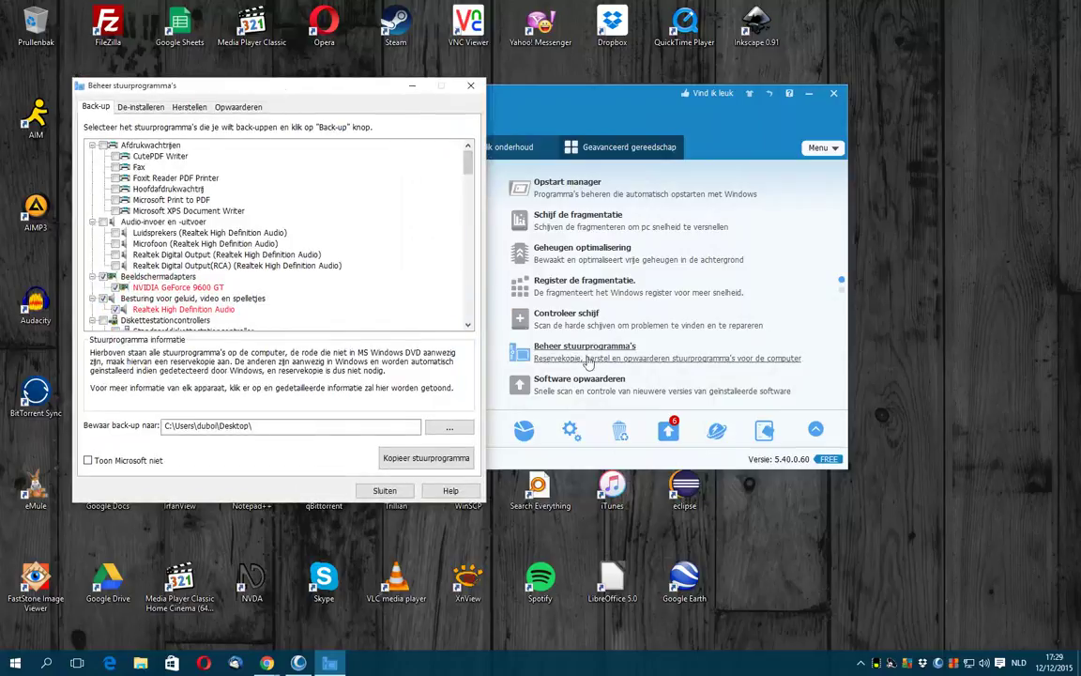
pyautogui.moveTo(467, 163); pyautogui.dragTo(482, 349)
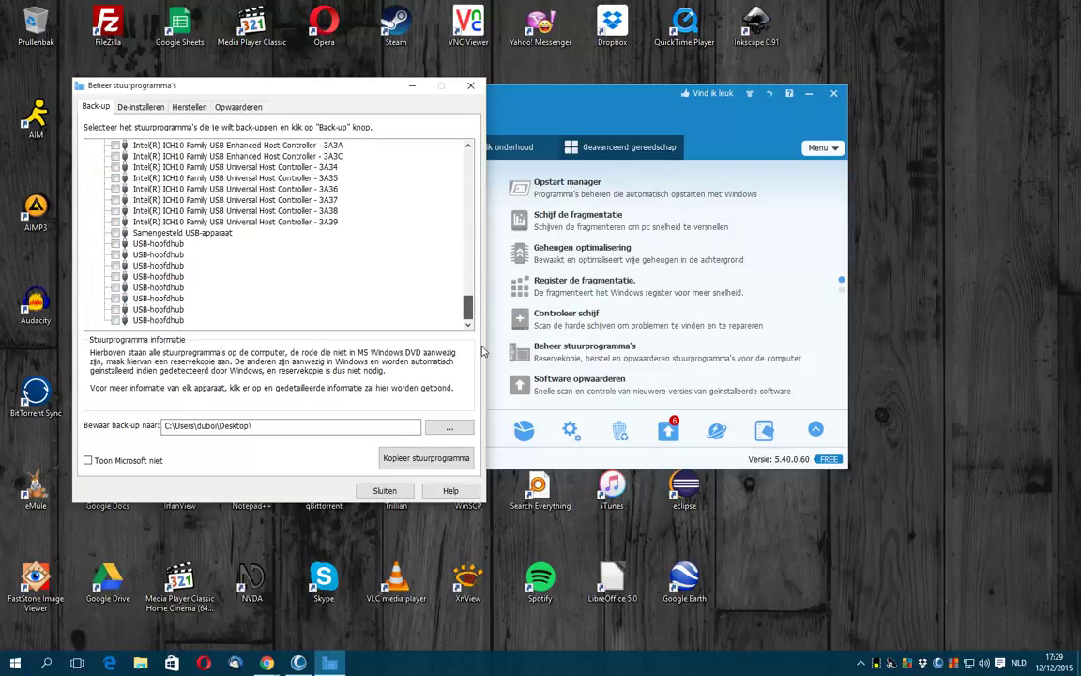
pyautogui.scroll(20, 437, 281)
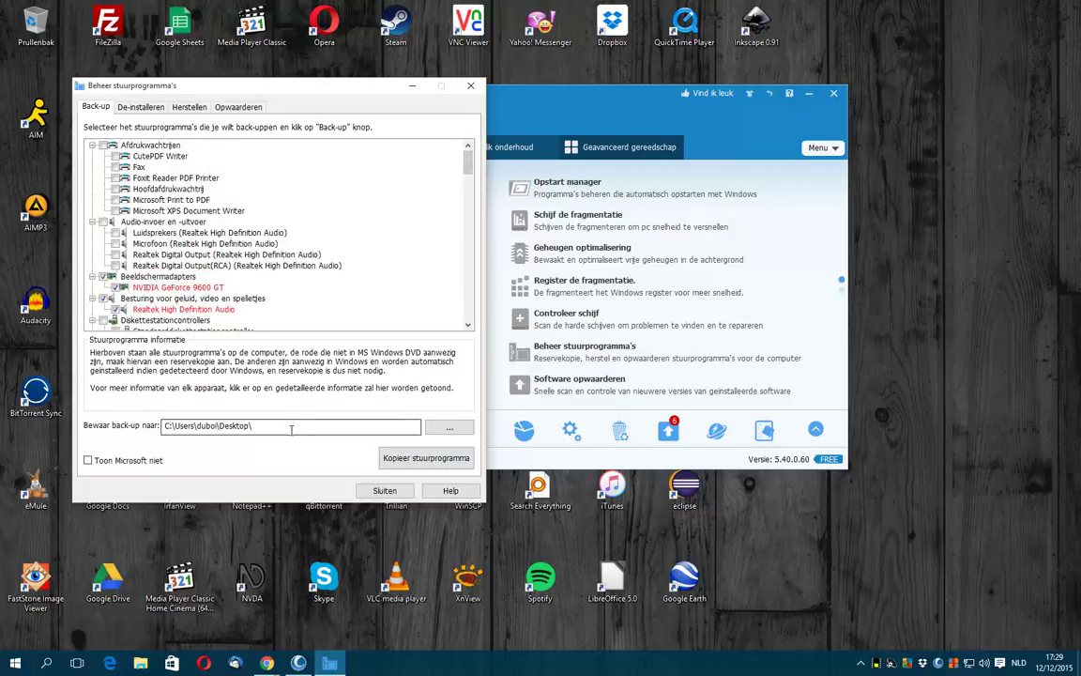
pyautogui.click(385, 490)
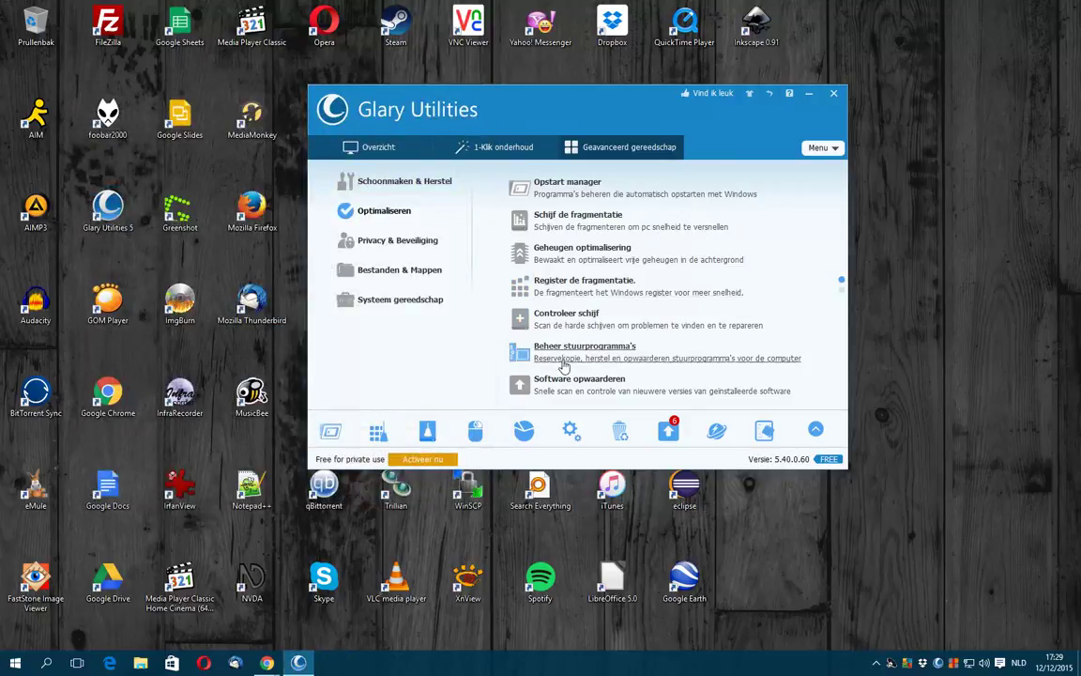
# - View the advanced tools for privacy and security, files and folders, and the system
pyautogui.click(427, 242)
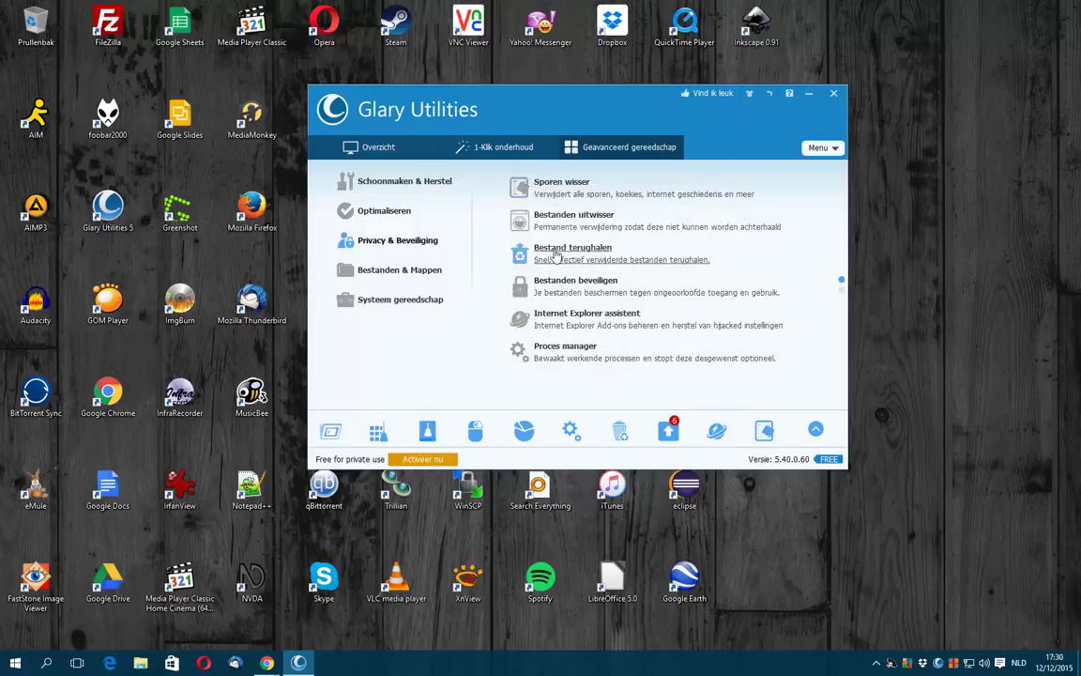
pyautogui.click(380, 269)
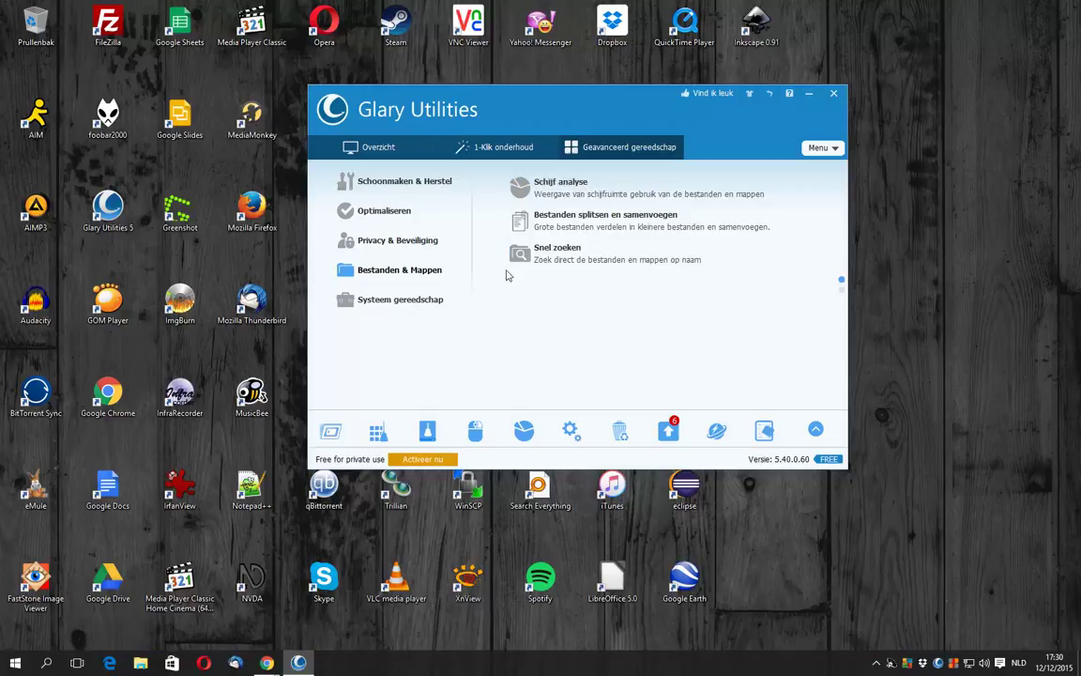
pyautogui.click(413, 299)
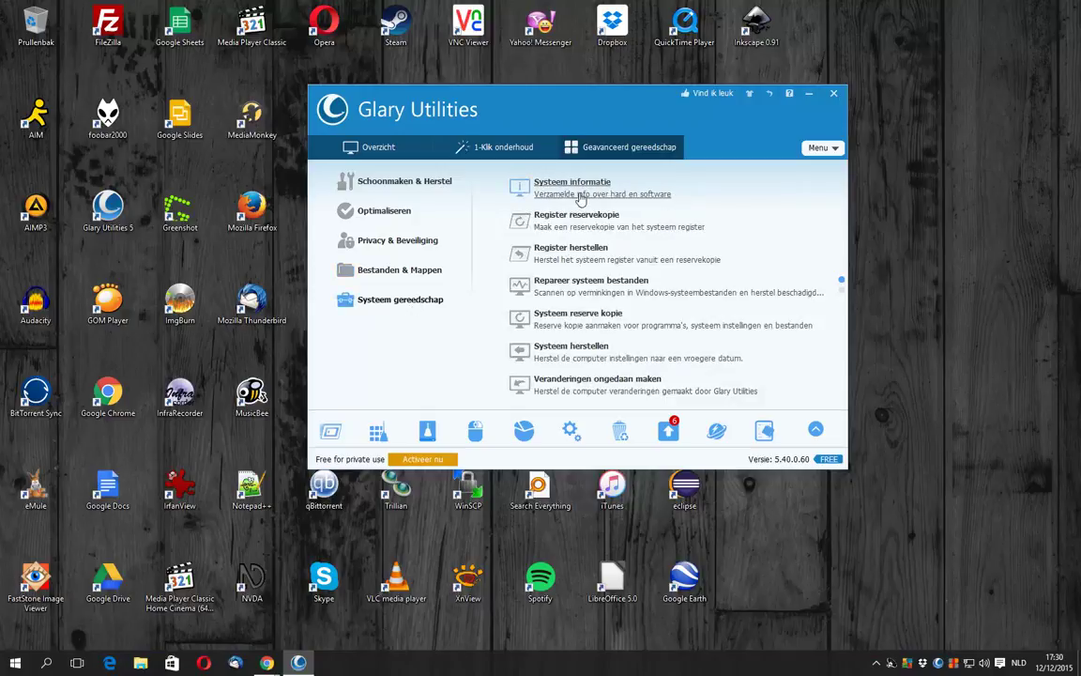
# - Open the system information and view the operating system, system devices, memory usage and disk details
pyautogui.click(508, 181)
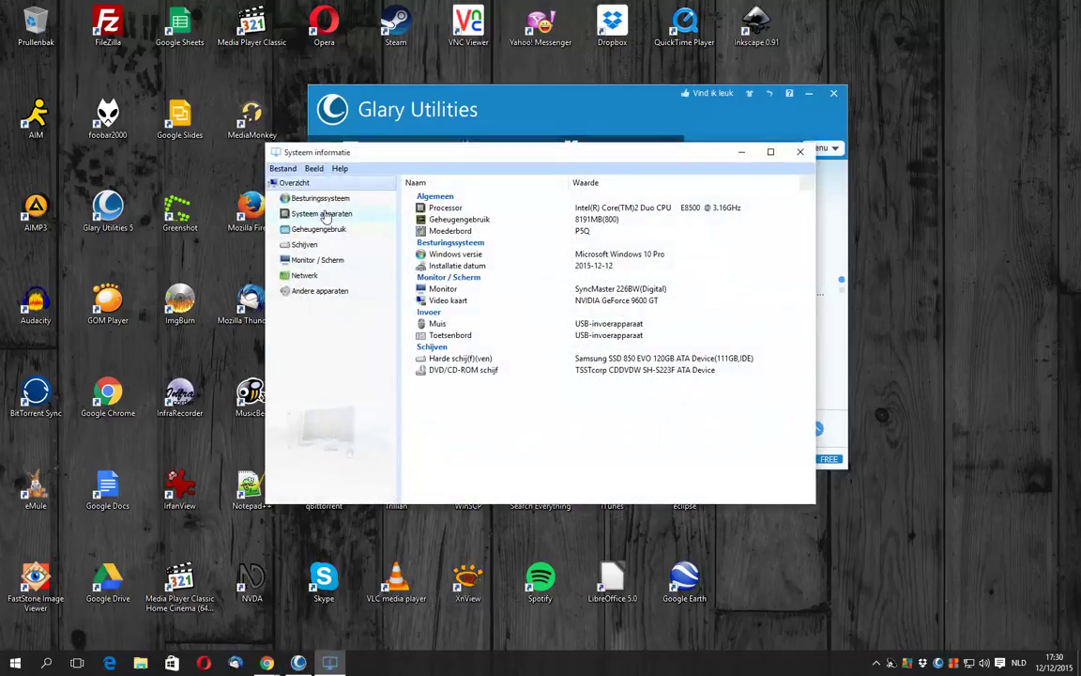
pyautogui.click(328, 200)
pyautogui.click(329, 214)
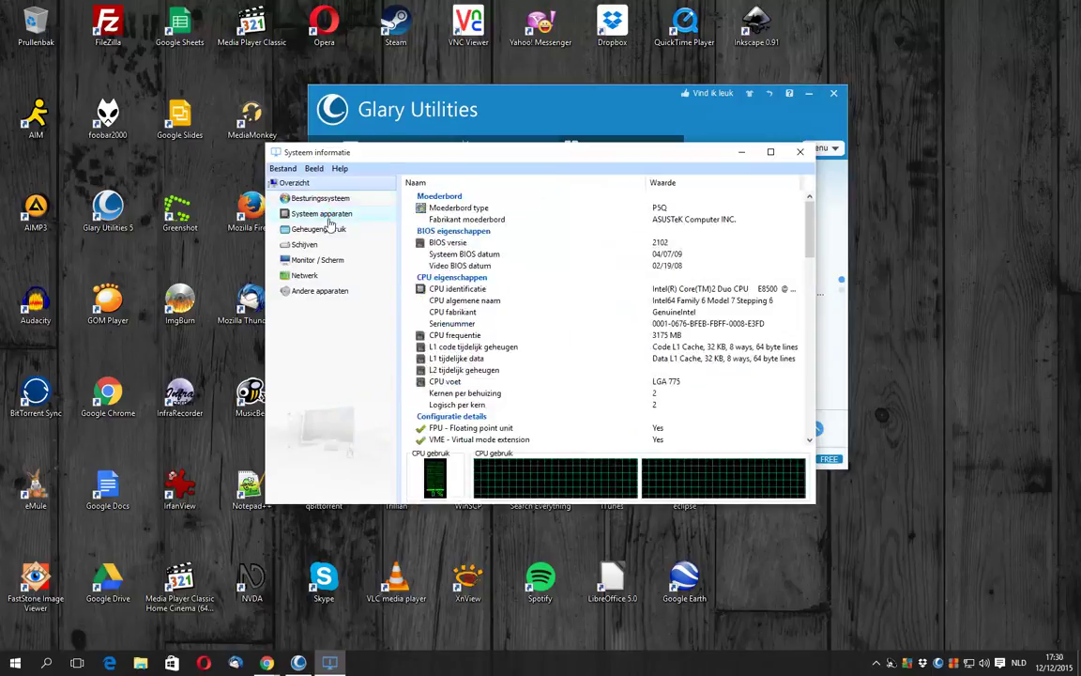
pyautogui.click(319, 230)
pyautogui.click(310, 244)
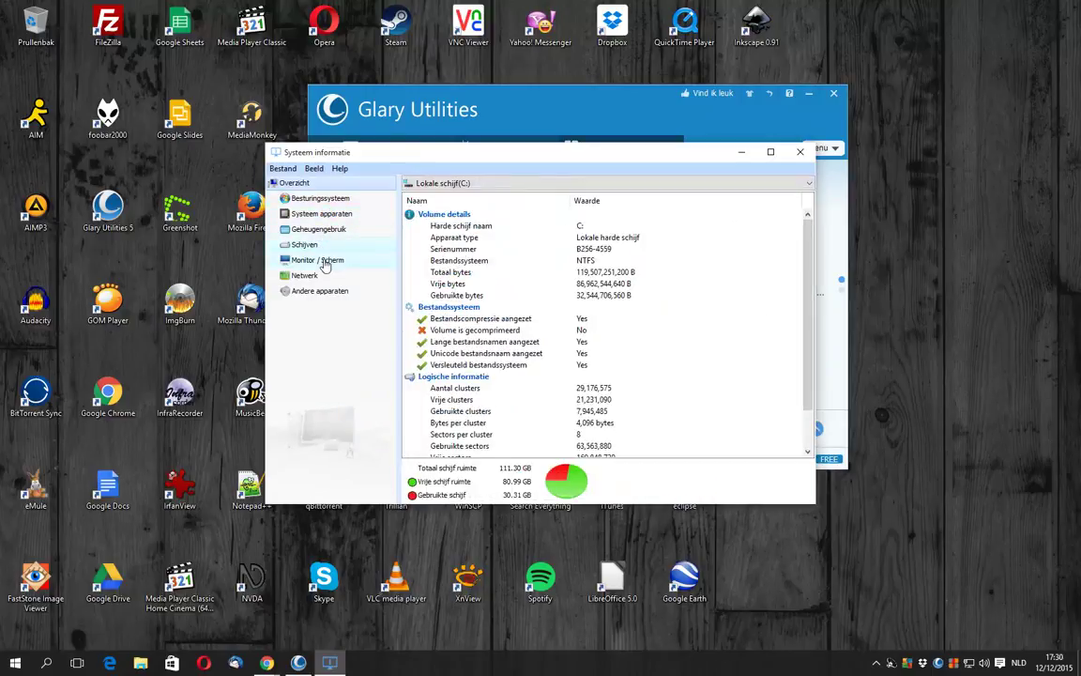
# - View the display, network and other device details, and return to the network and display details
pyautogui.click(323, 262)
pyautogui.click(309, 274)
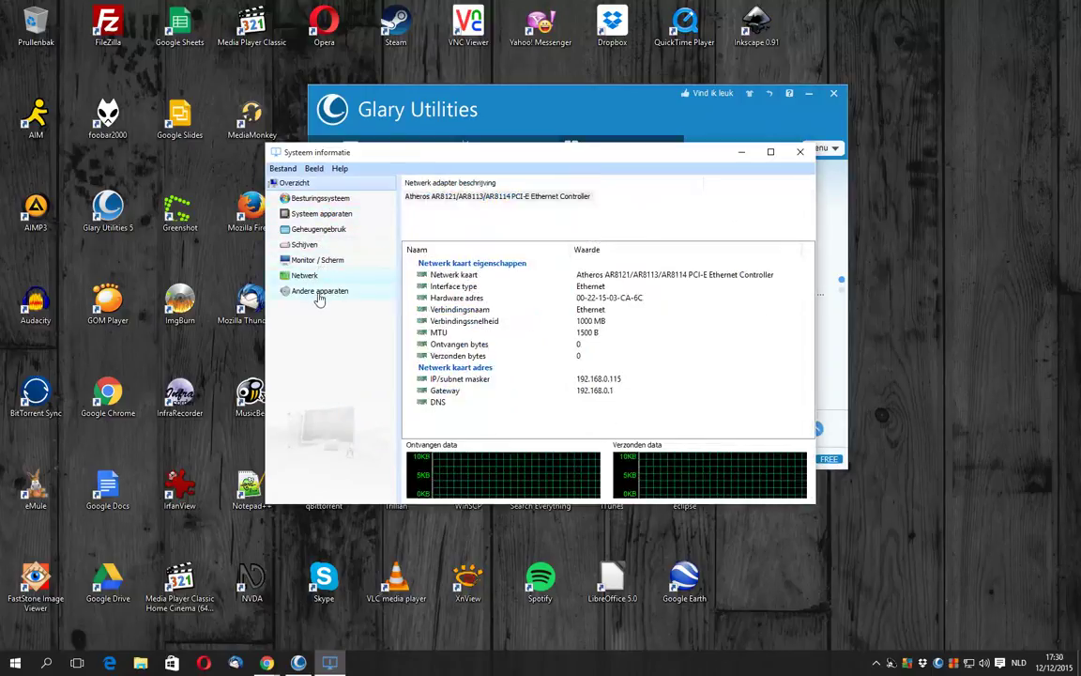
pyautogui.click(319, 292)
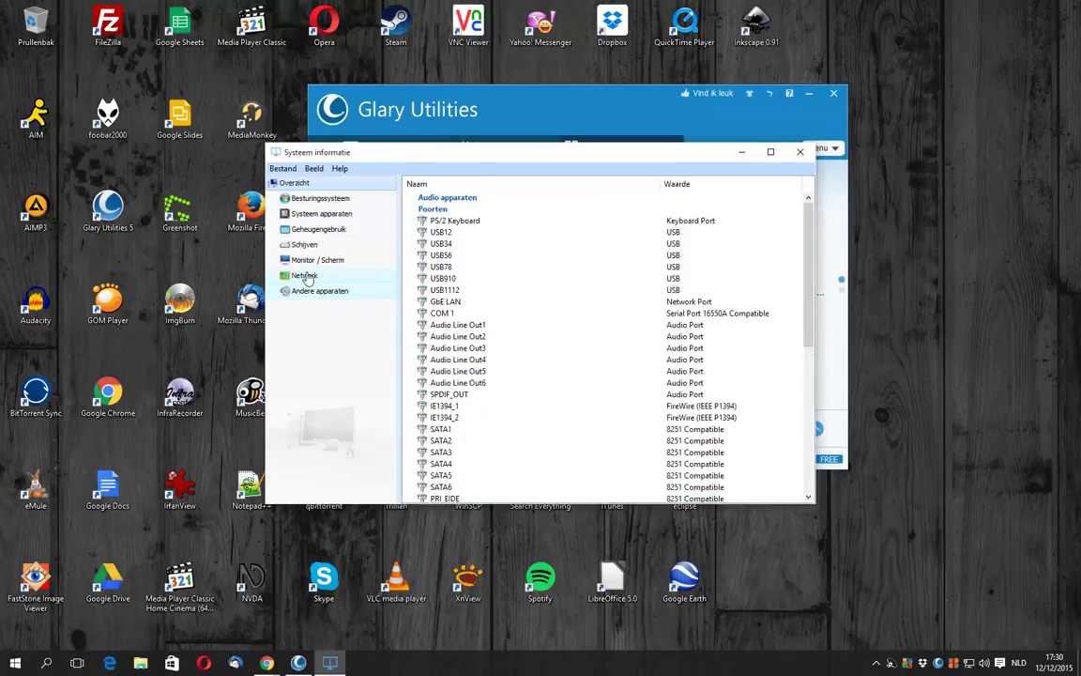
pyautogui.click(309, 274)
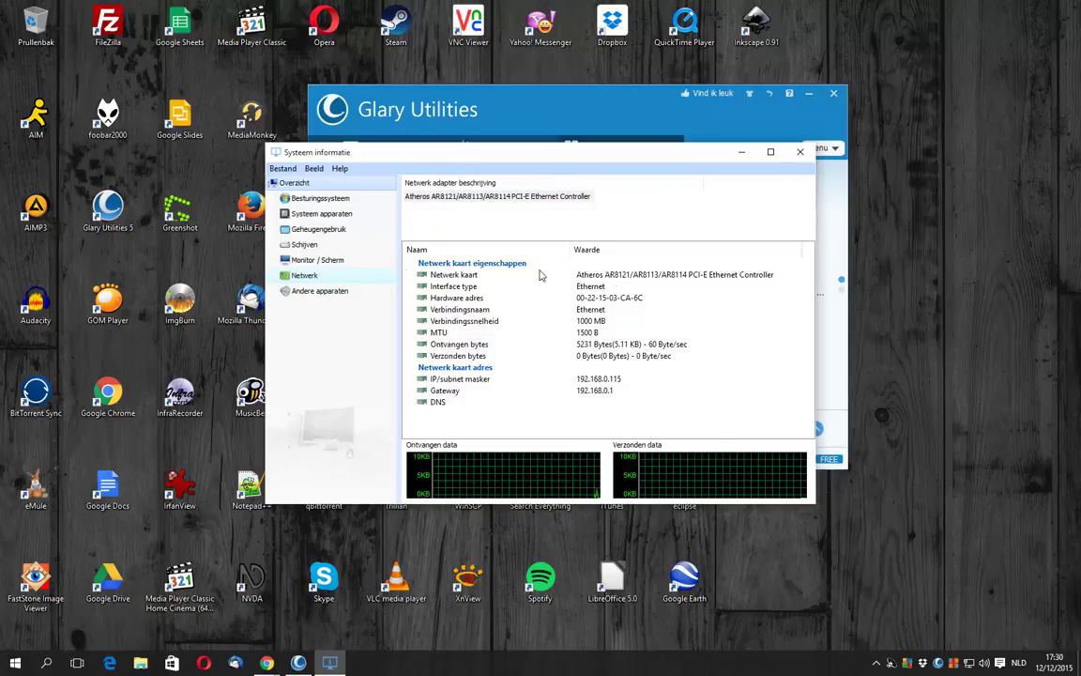
pyautogui.click(312, 260)
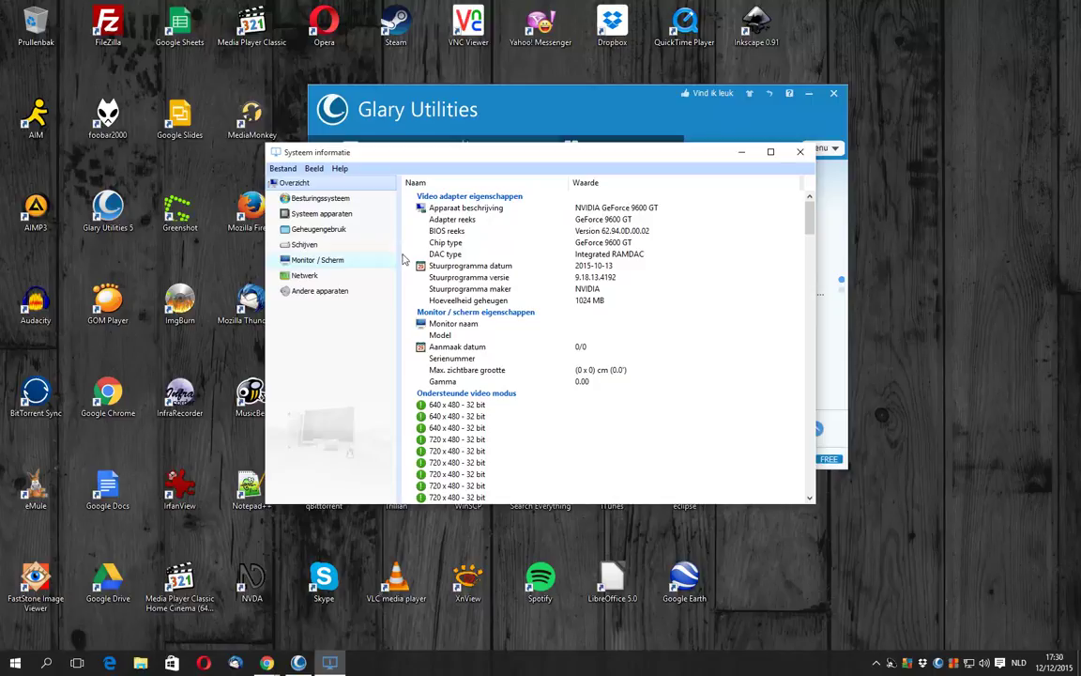
# - View the memory usage of running programs in the system information and close it
pyautogui.click(311, 230)
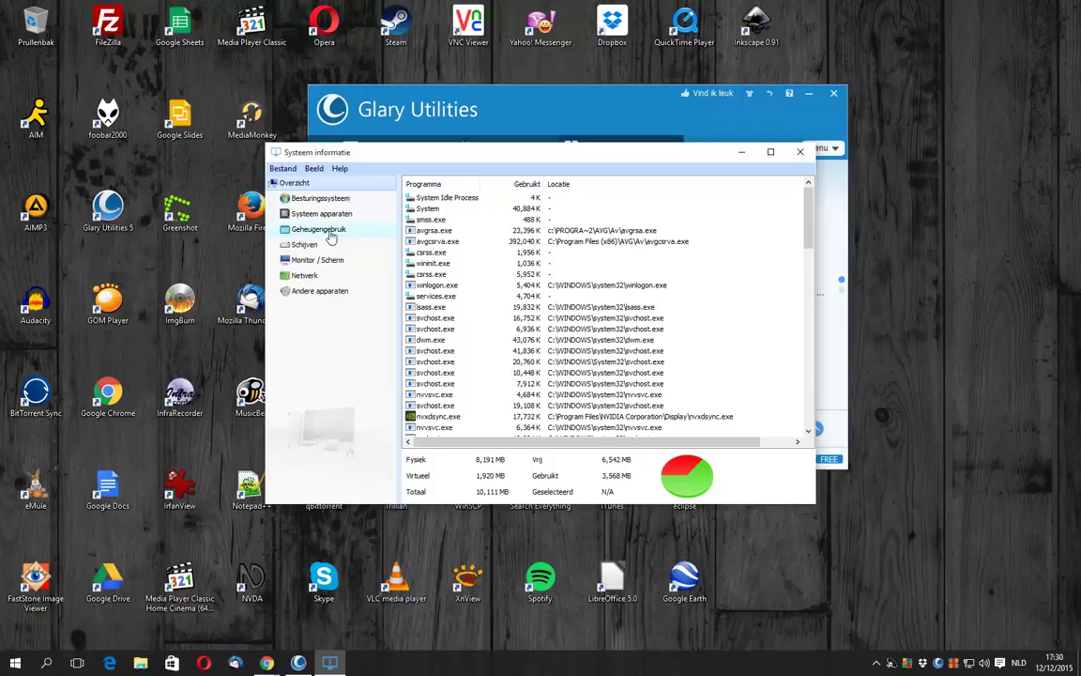
pyautogui.click(799, 151)
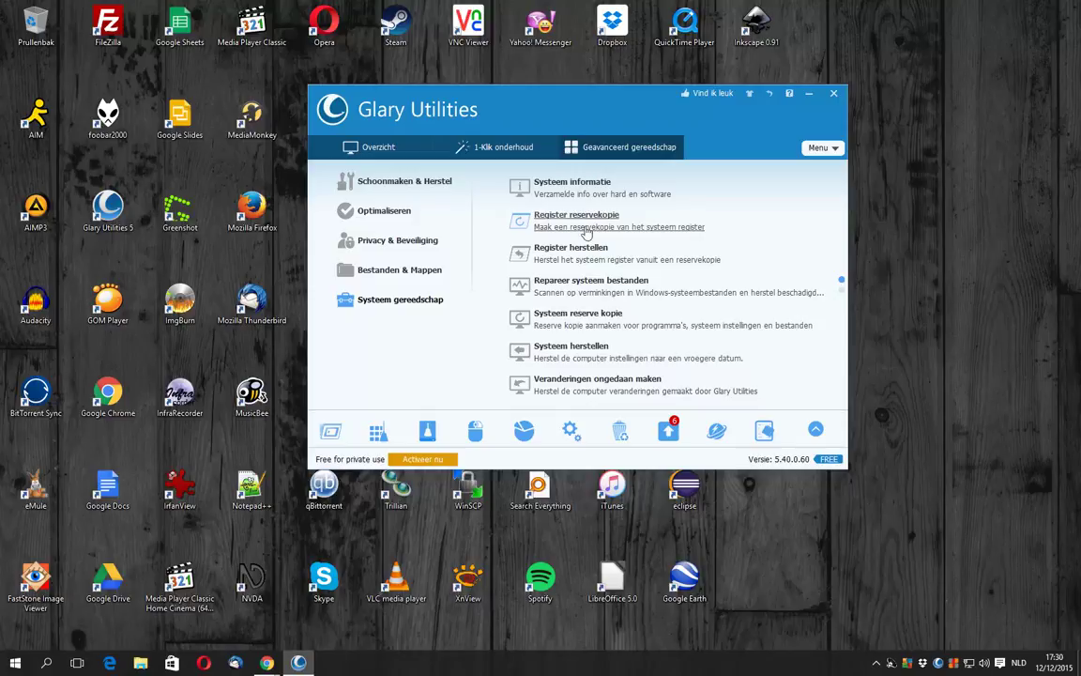
# - Start the system file repair scan and close its window before it completes
pyautogui.click(583, 287)
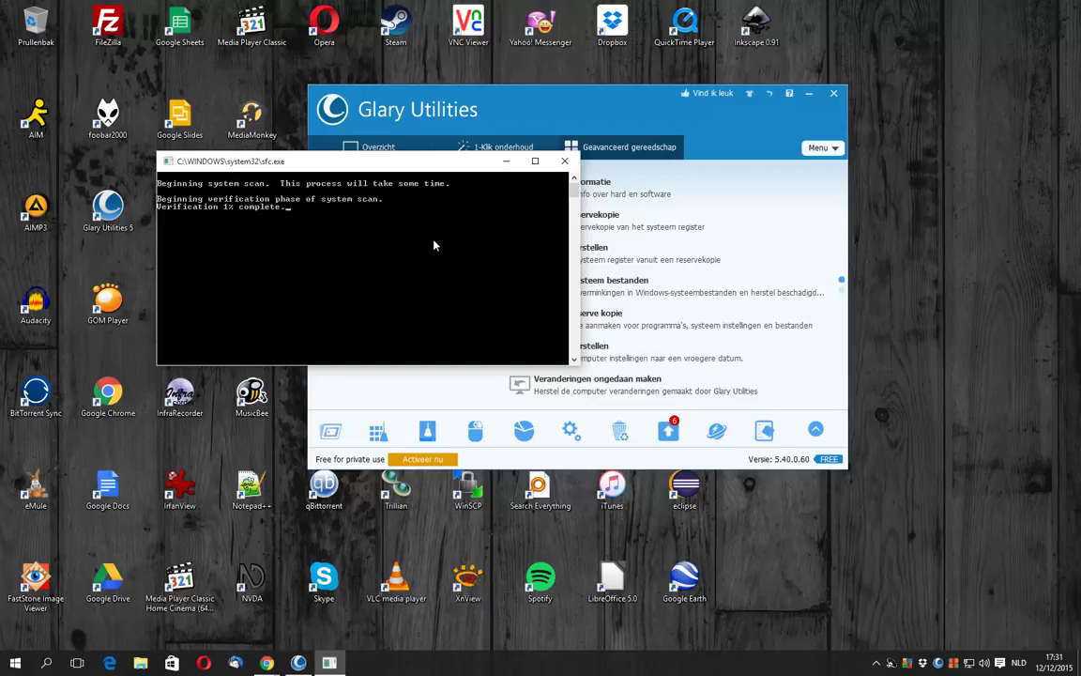
pyautogui.click(564, 160)
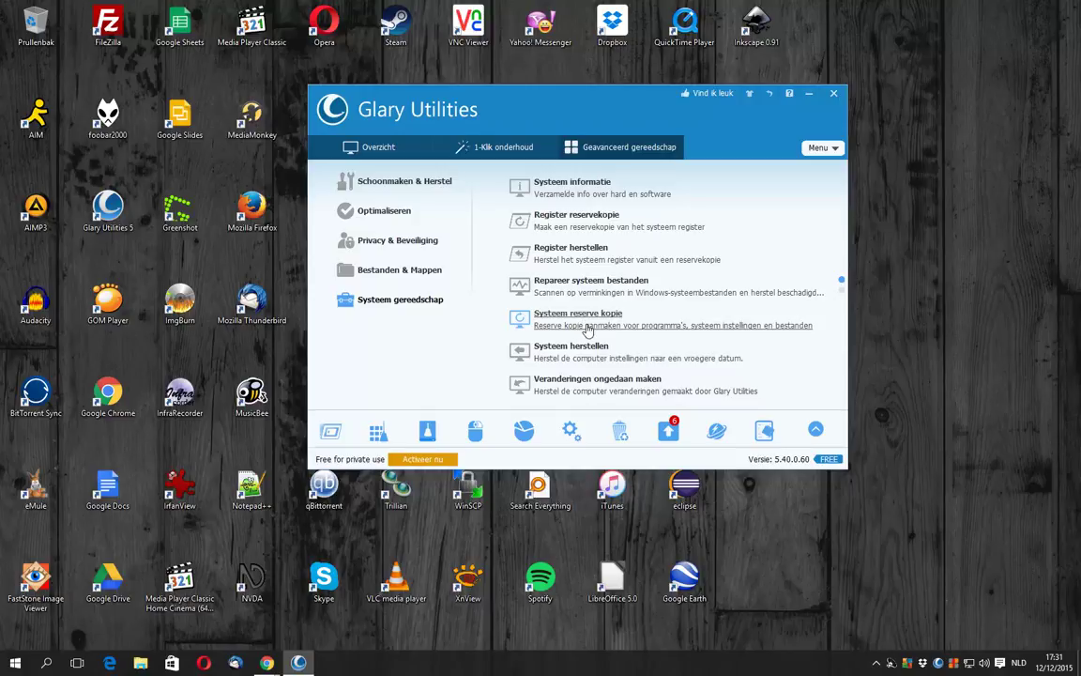
# - Review the overview, 1-click maintenance and advanced tools pages, going through the three pages twice
pyautogui.click(380, 148)
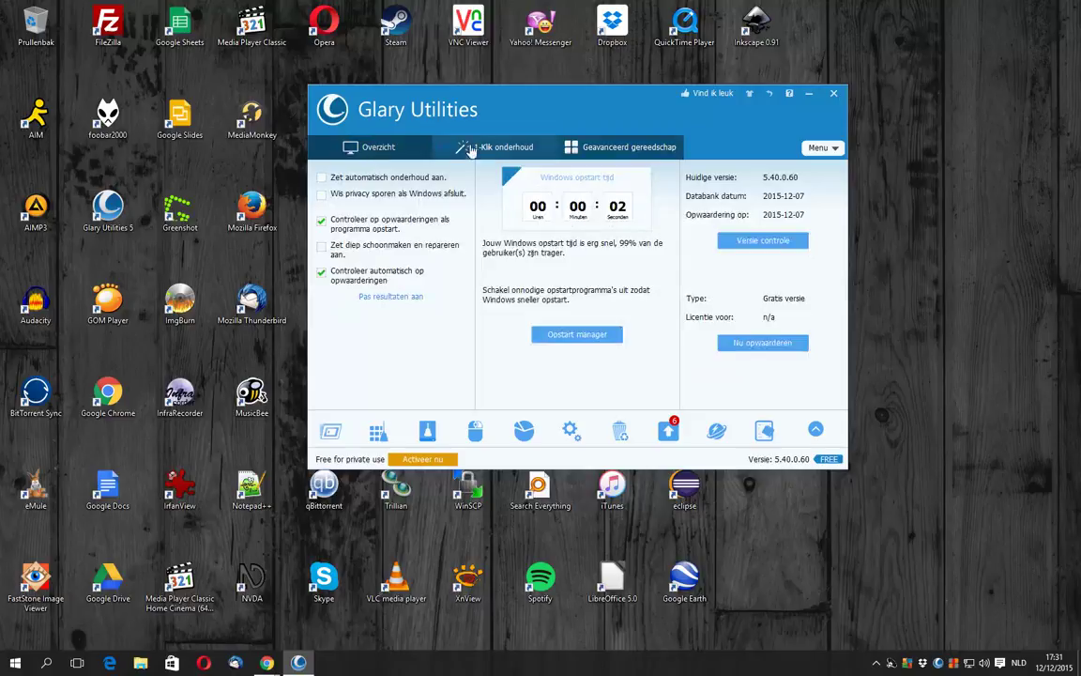
pyautogui.click(492, 149)
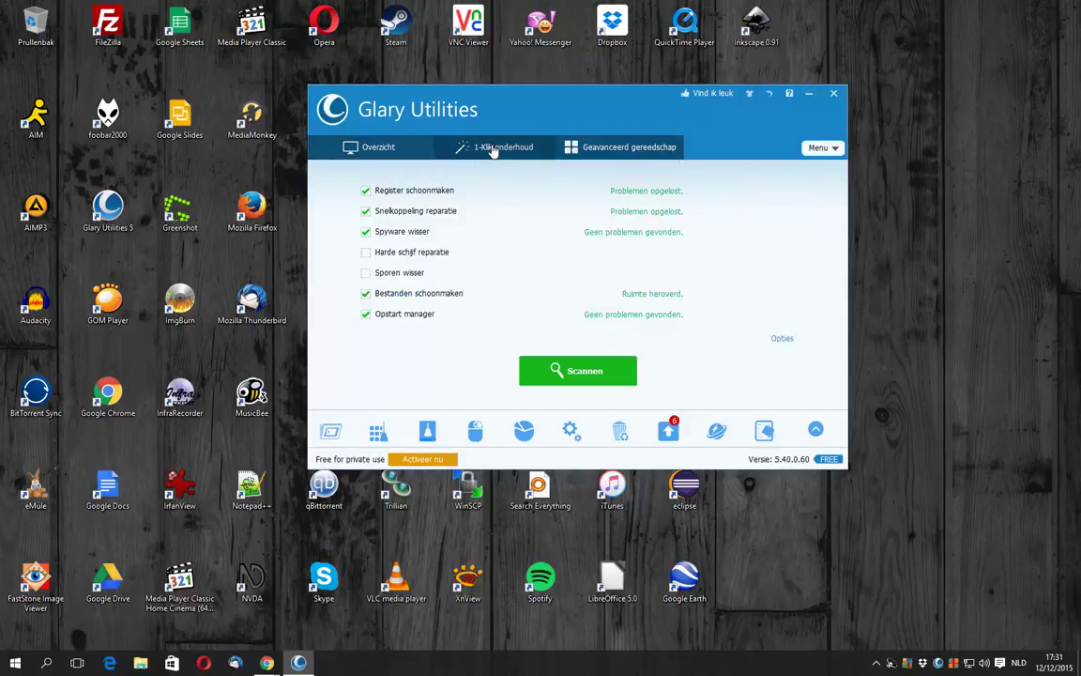
pyautogui.click(614, 148)
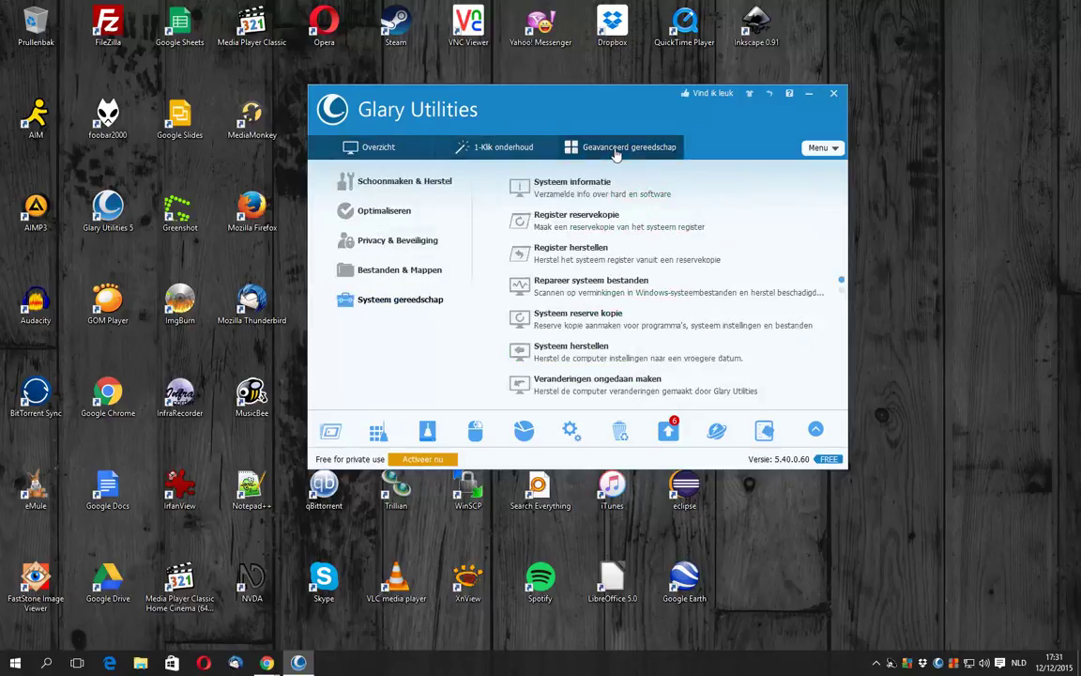
pyautogui.click(349, 146)
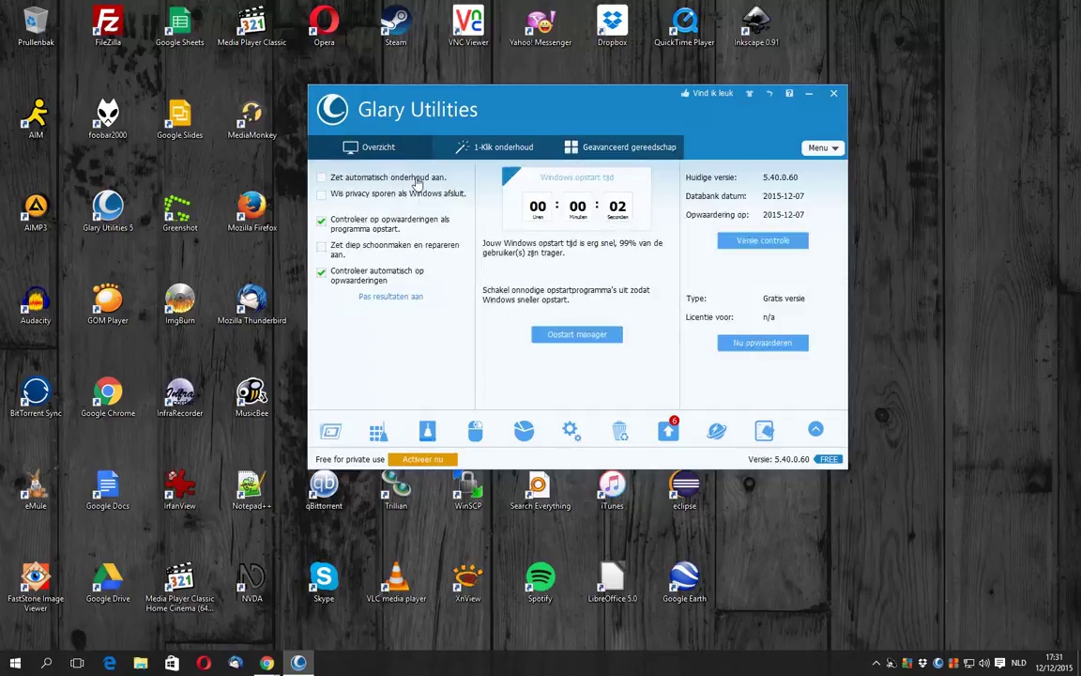
pyautogui.click(475, 156)
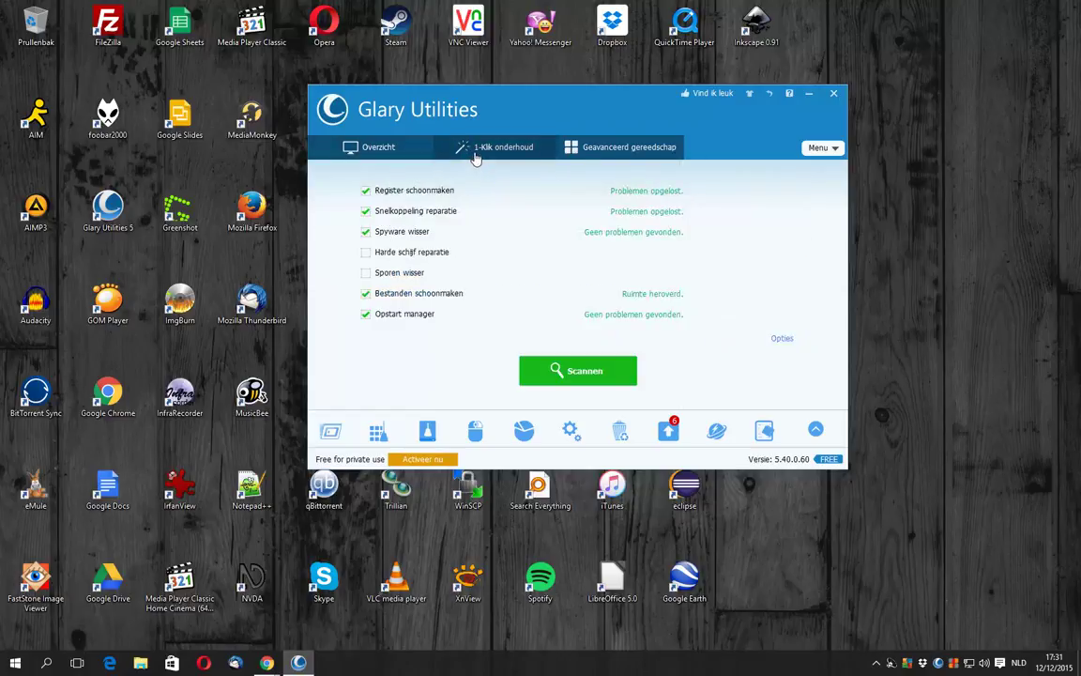
pyautogui.click(638, 160)
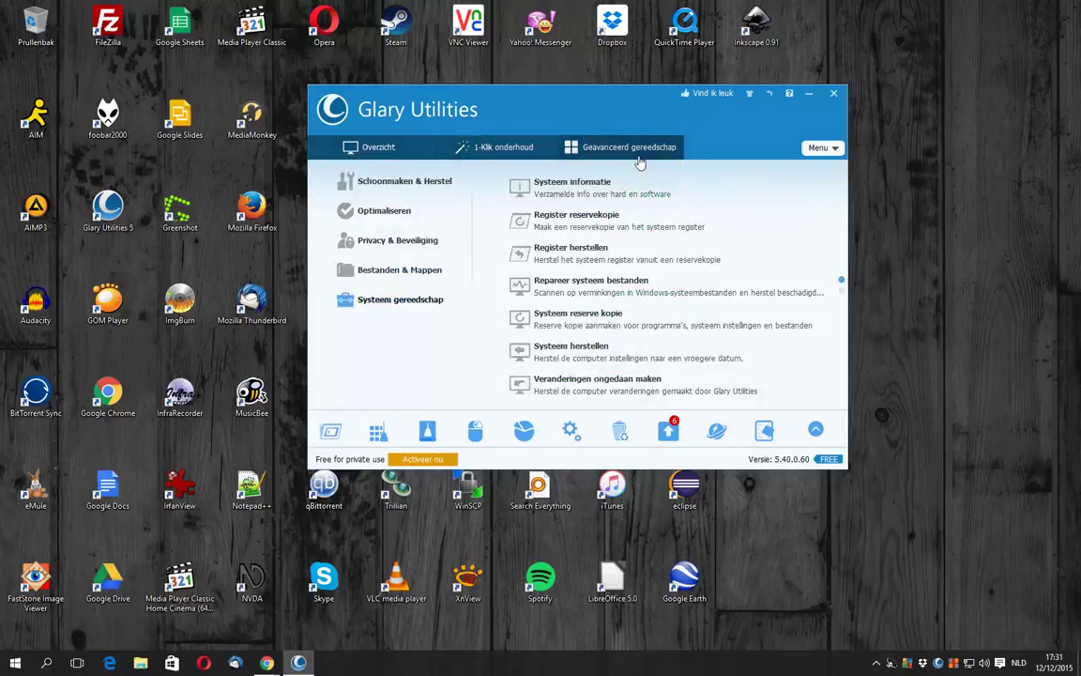
# - View the advanced tools in every category, from cleanup and repair through to the system tools
pyautogui.click(351, 175)
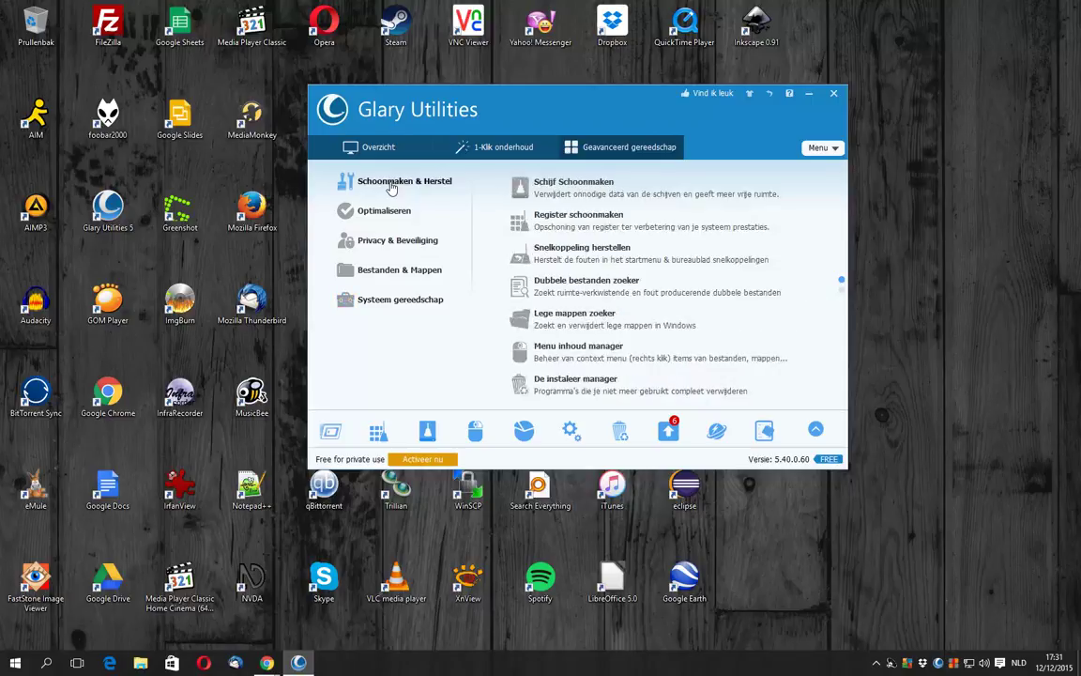
pyautogui.click(391, 215)
pyautogui.click(366, 241)
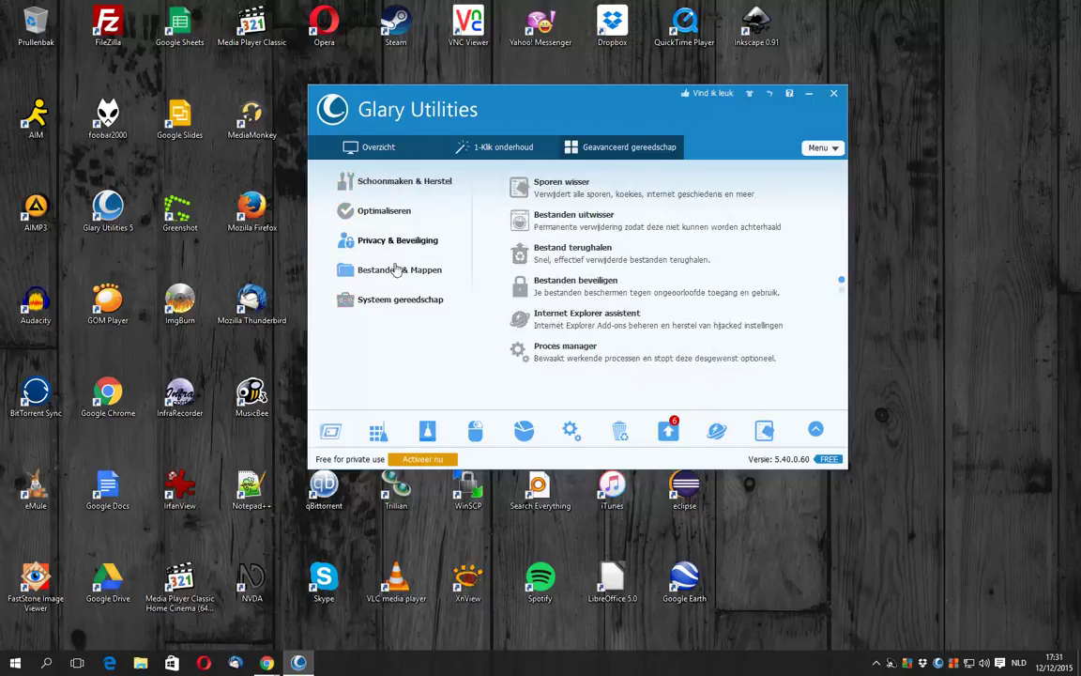
pyautogui.click(396, 271)
pyautogui.click(398, 299)
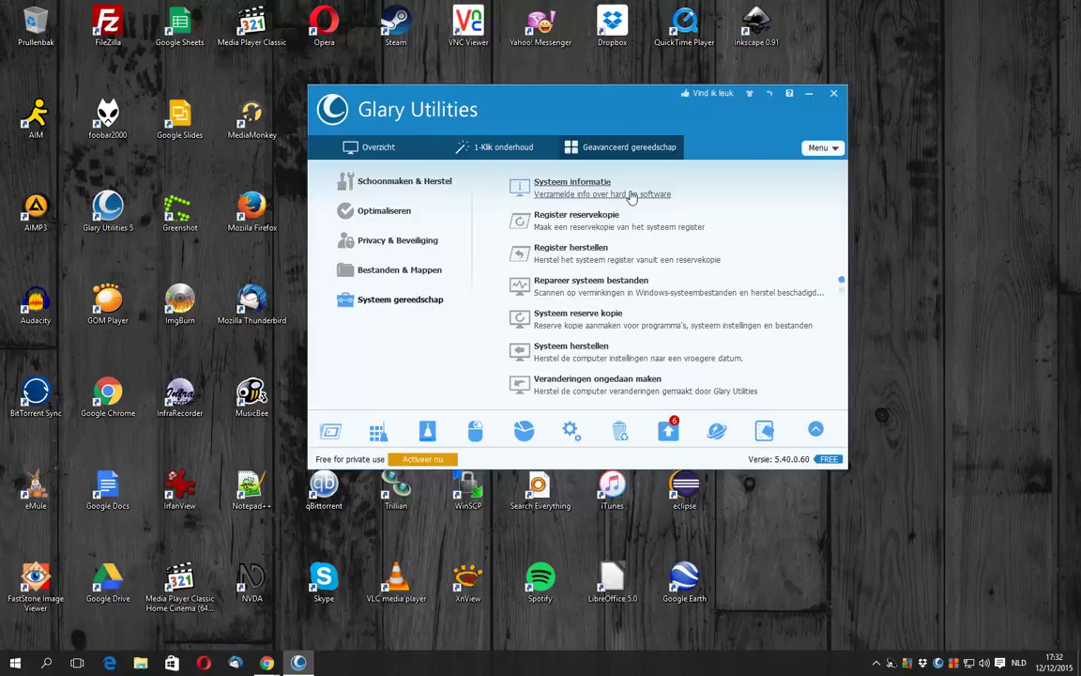
# - Set the program language to English in the general settings and confirm the change
pyautogui.click(821, 148)
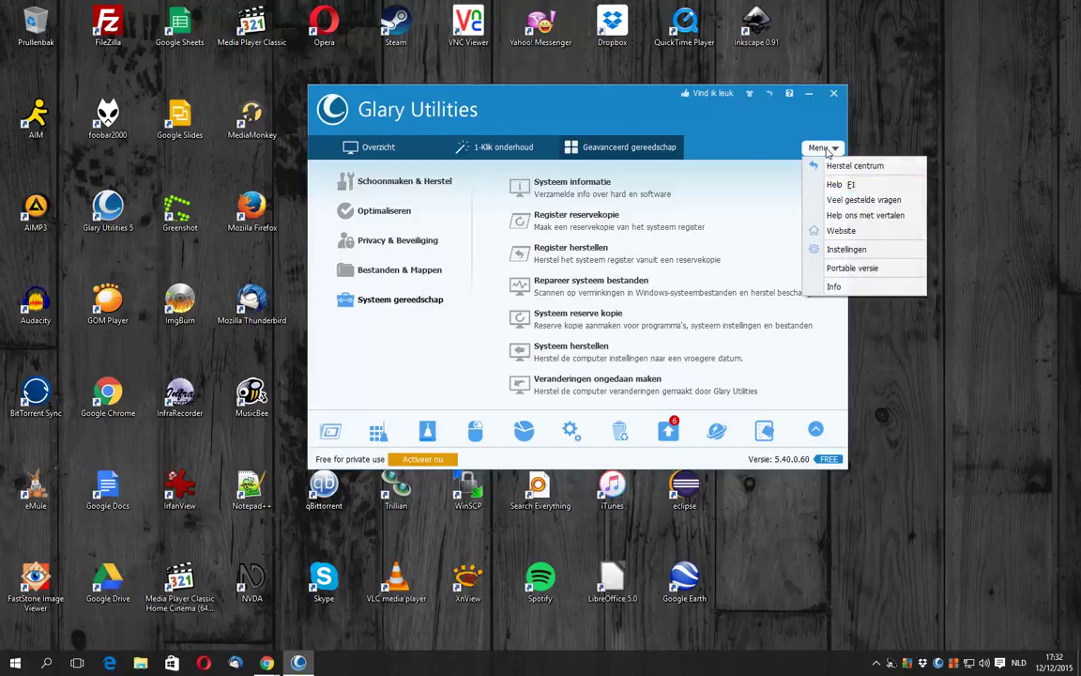
pyautogui.click(843, 249)
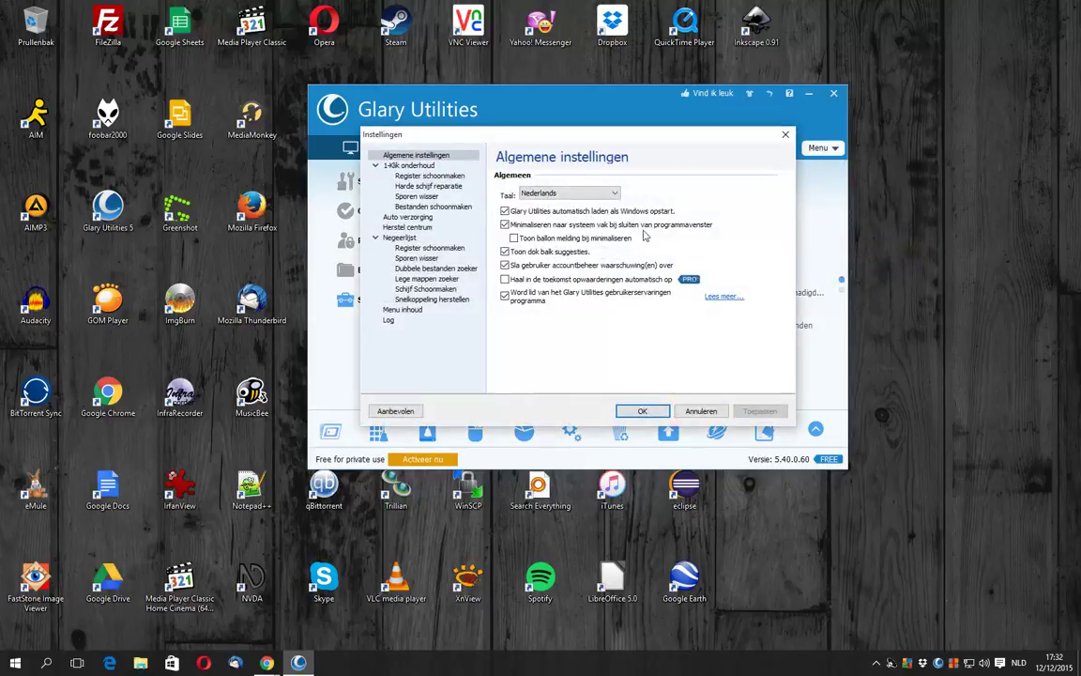
pyautogui.click(614, 193)
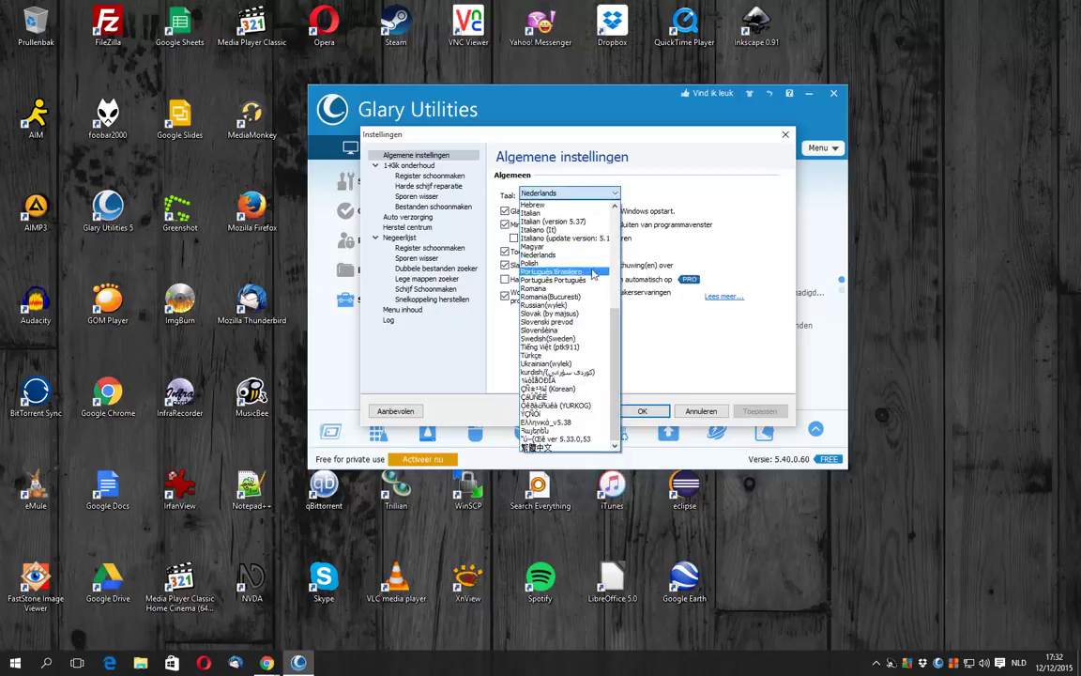
pyautogui.click(563, 322)
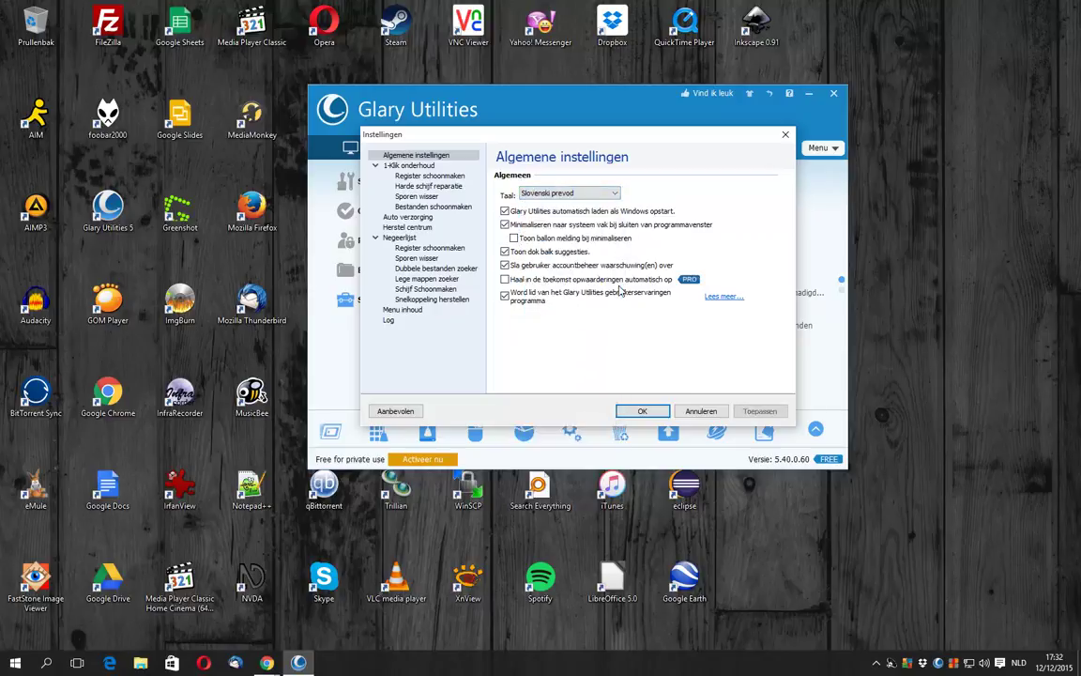
pyautogui.click(568, 192)
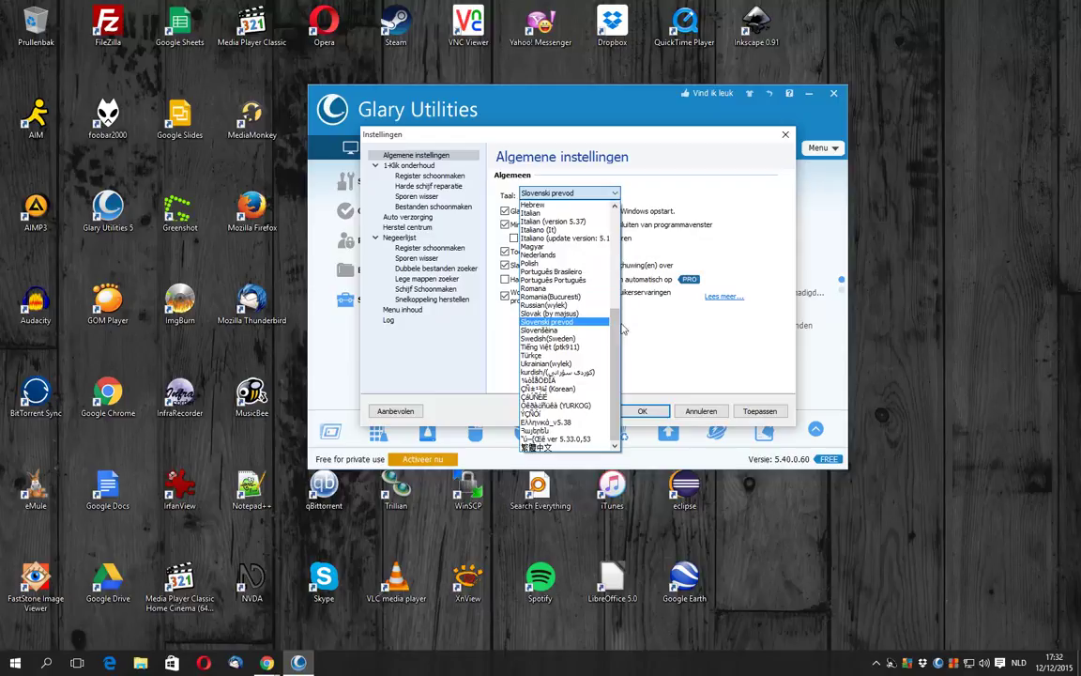
pyautogui.scroll(2, 618, 305)
pyautogui.scroll(4, 618, 305)
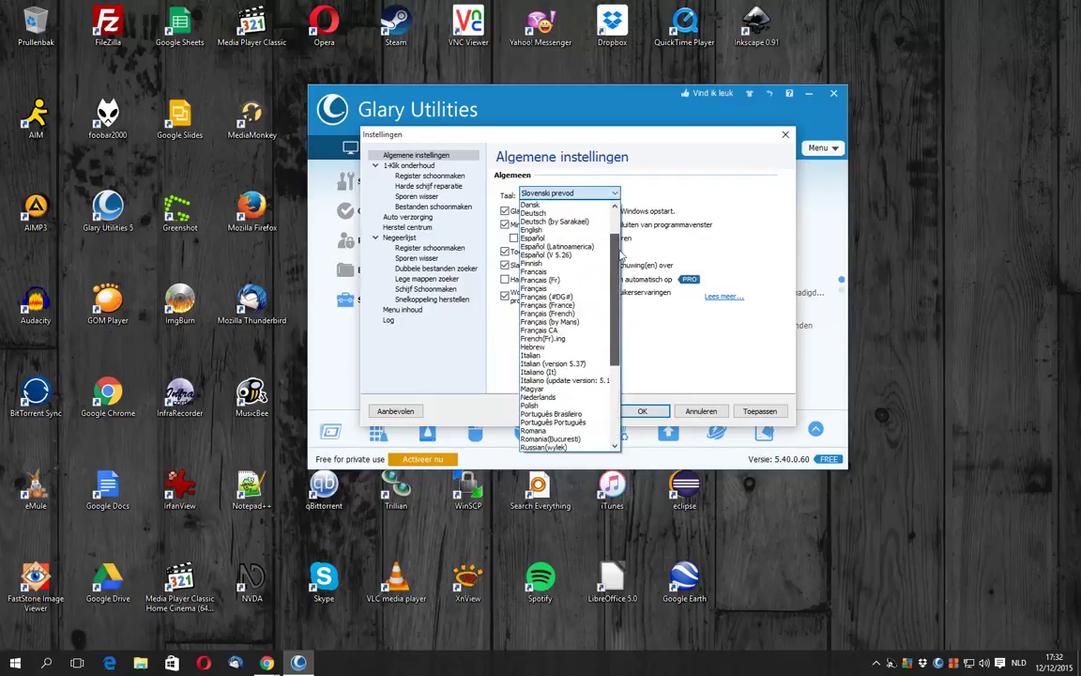
pyautogui.click(566, 257)
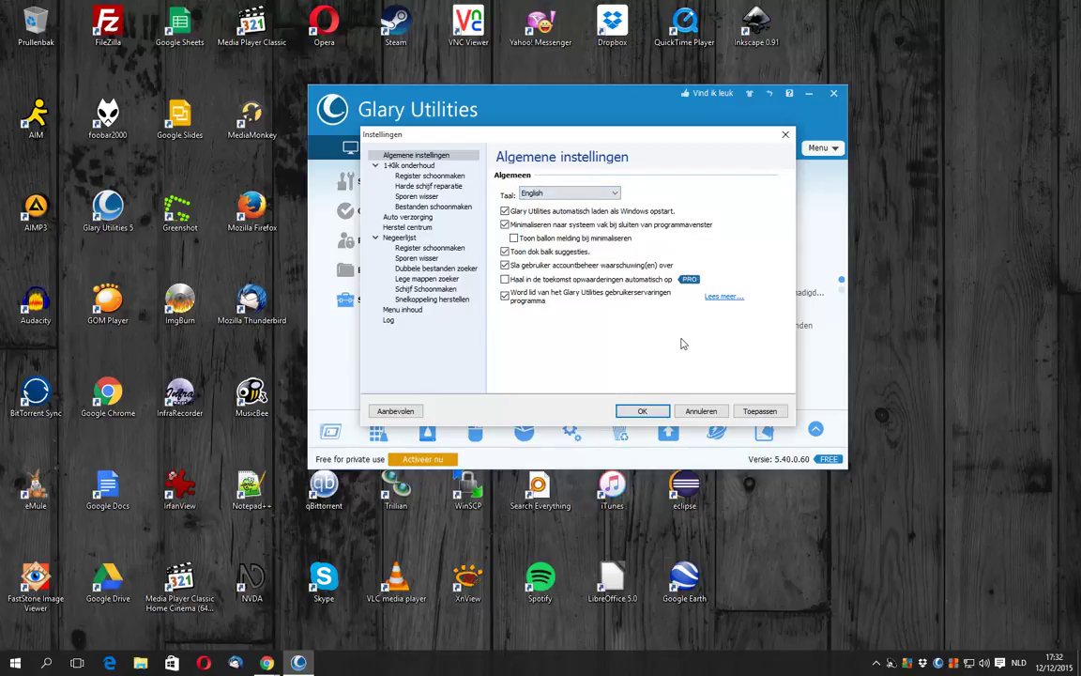
pyautogui.click(642, 411)
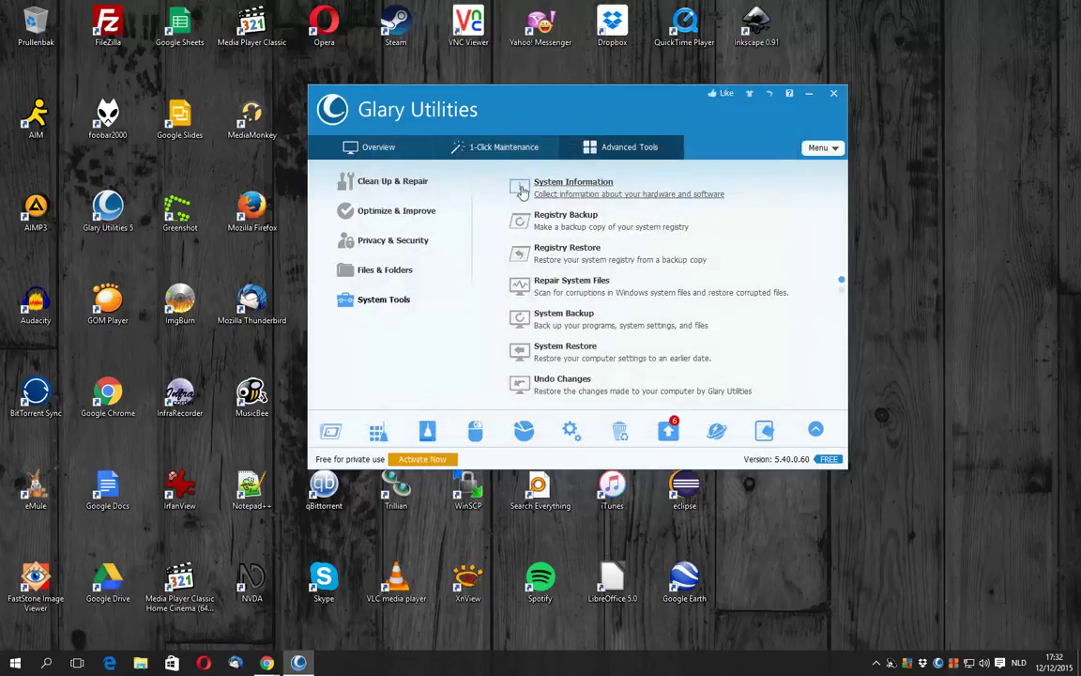
# - View the English tool lists for Clean Up & Repair, Optimize & Improve, and Privacy & Security
pyautogui.click(355, 180)
pyautogui.click(398, 216)
pyautogui.click(380, 240)
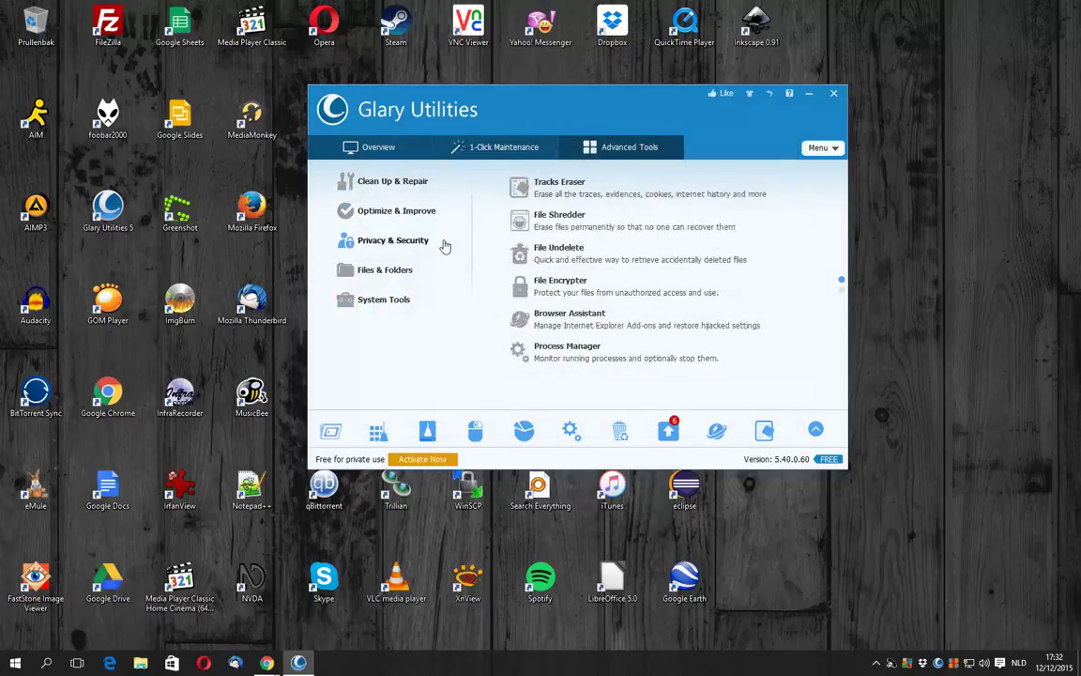